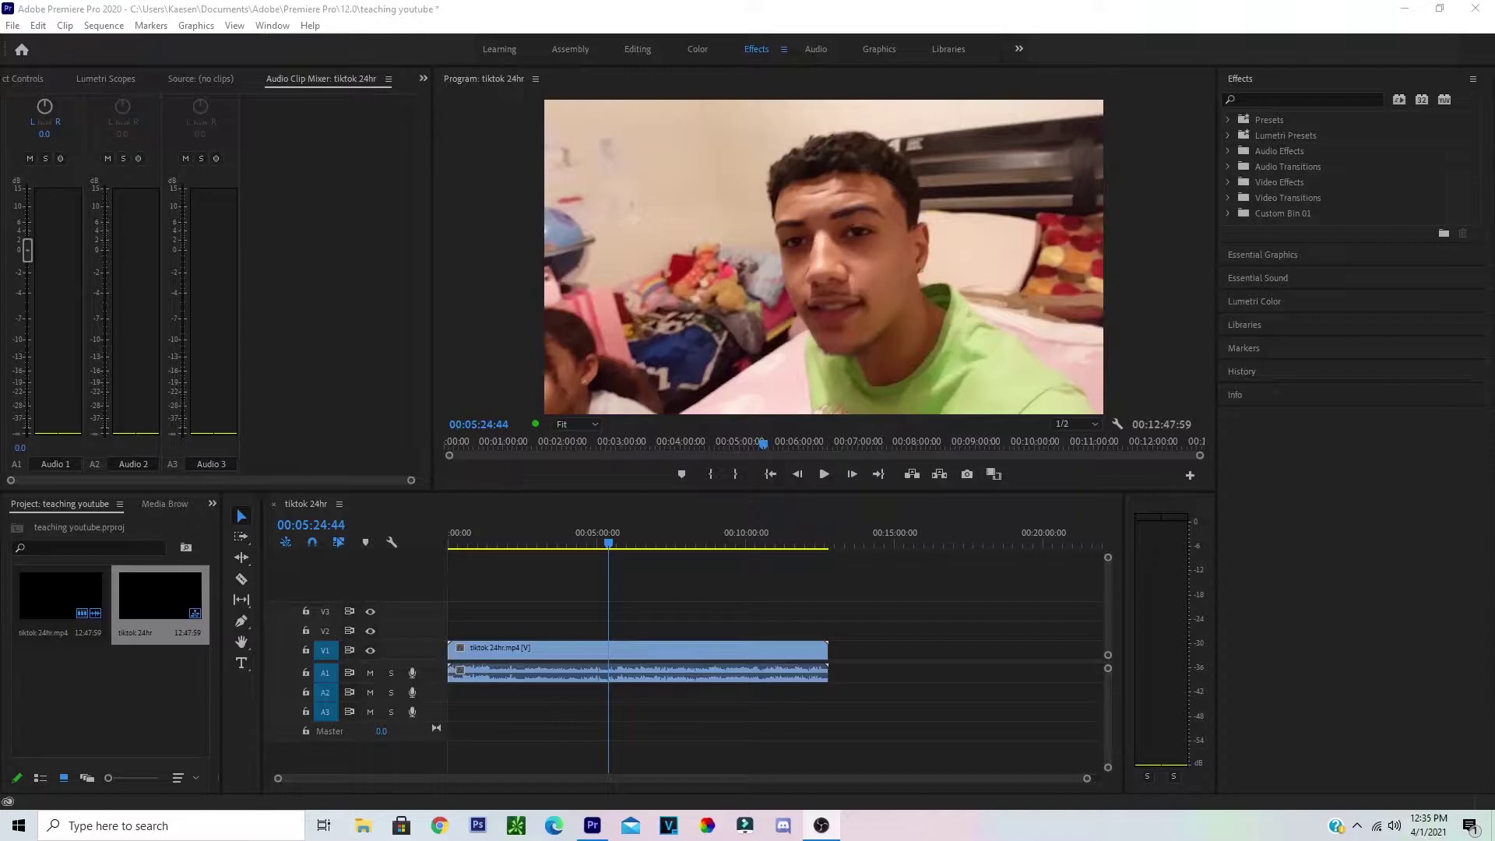
# Split the tiktok 24hr clip at 00:05:24:44, ripple delete the part before the cut, and return the playhead to the start
pyautogui.click(609, 651)
pyautogui.press('c')
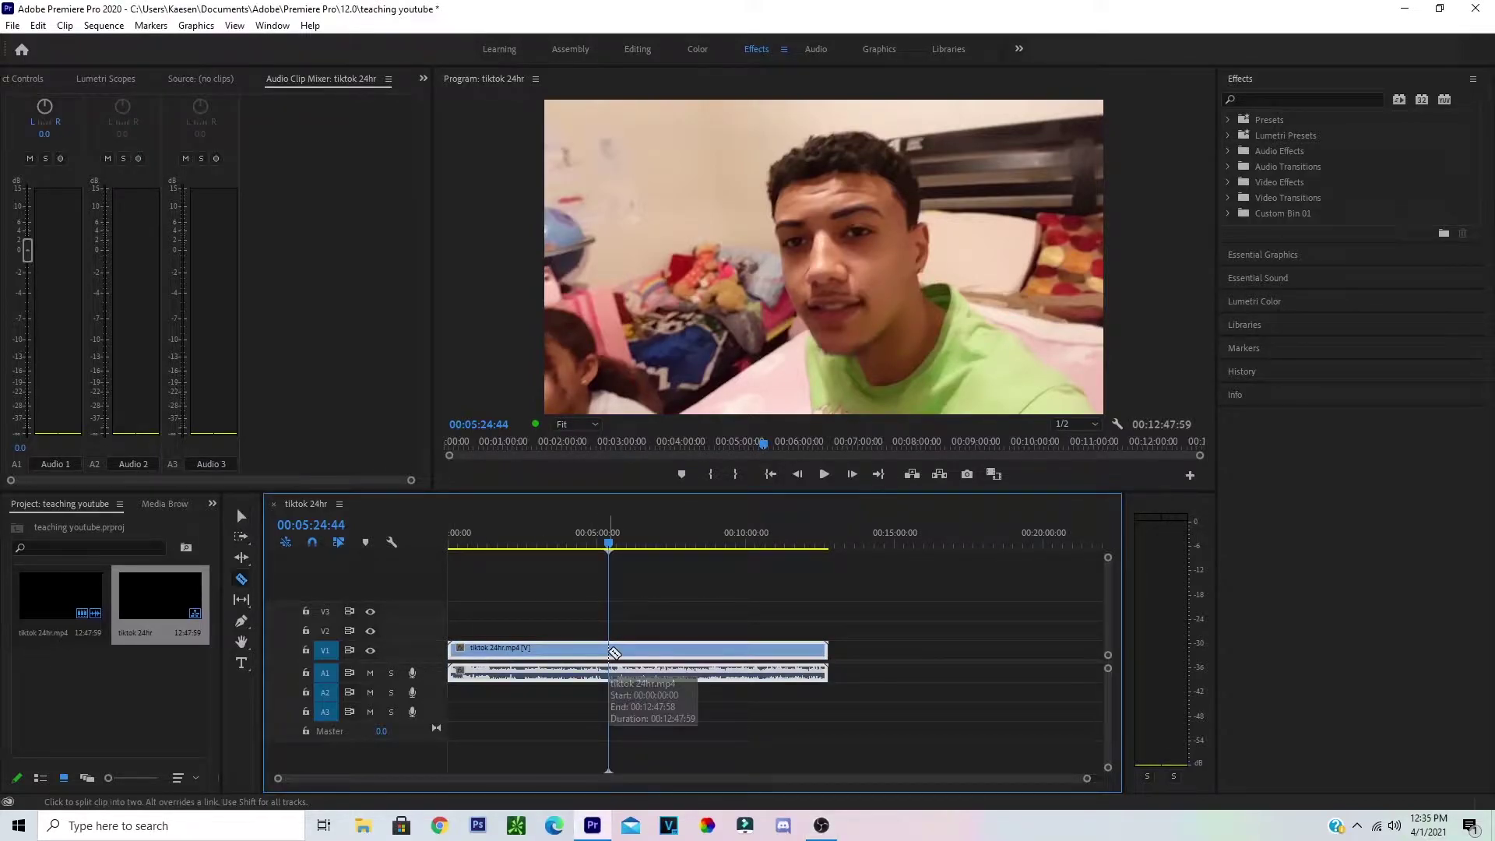
pyautogui.click(609, 651)
pyautogui.click(240, 516)
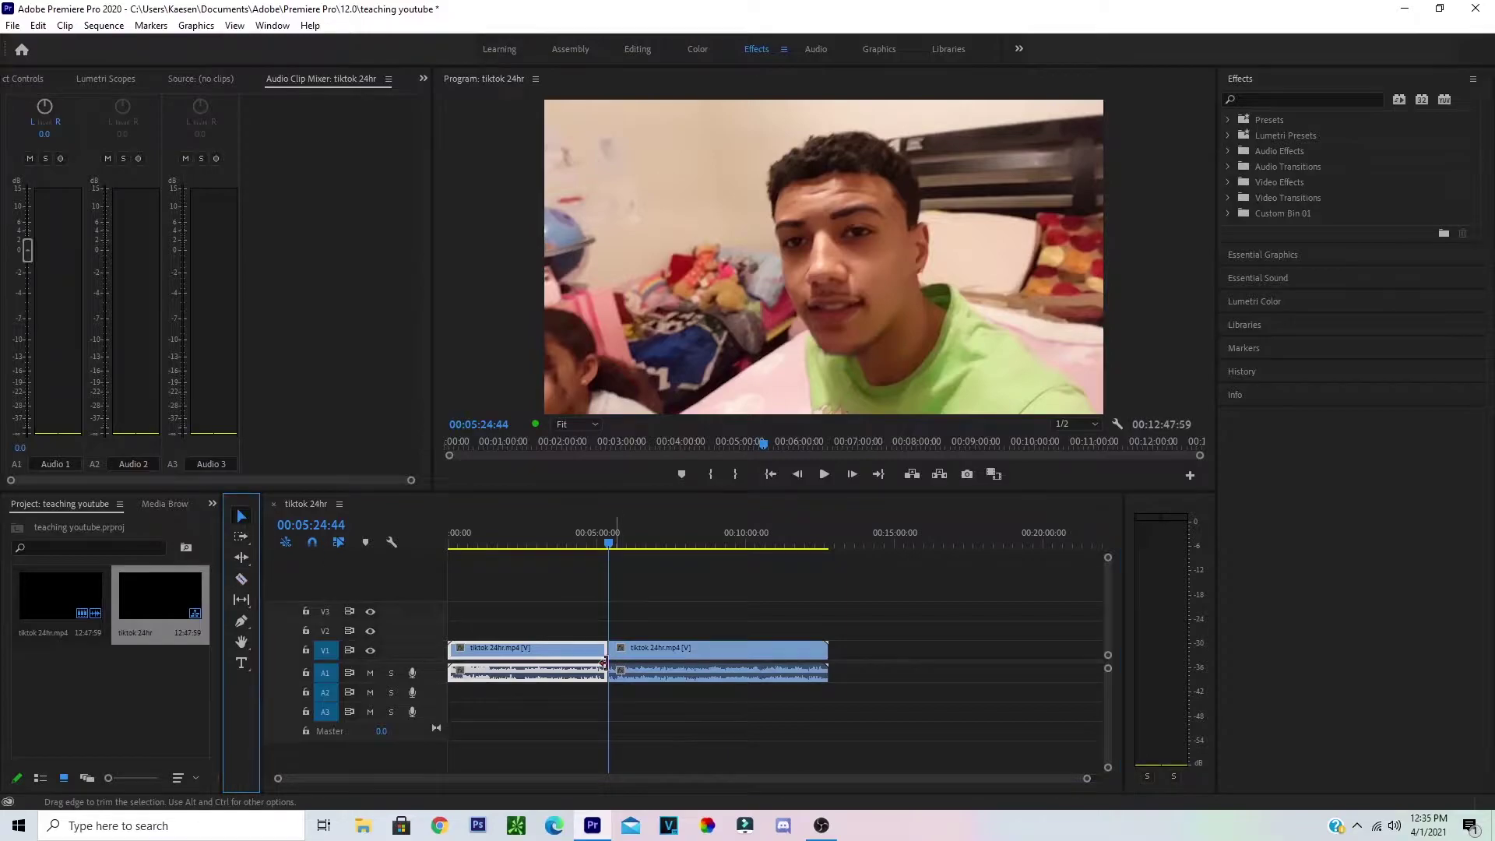
pyautogui.rightClick(561, 650)
pyautogui.click(648, 124)
pyautogui.press('Home')
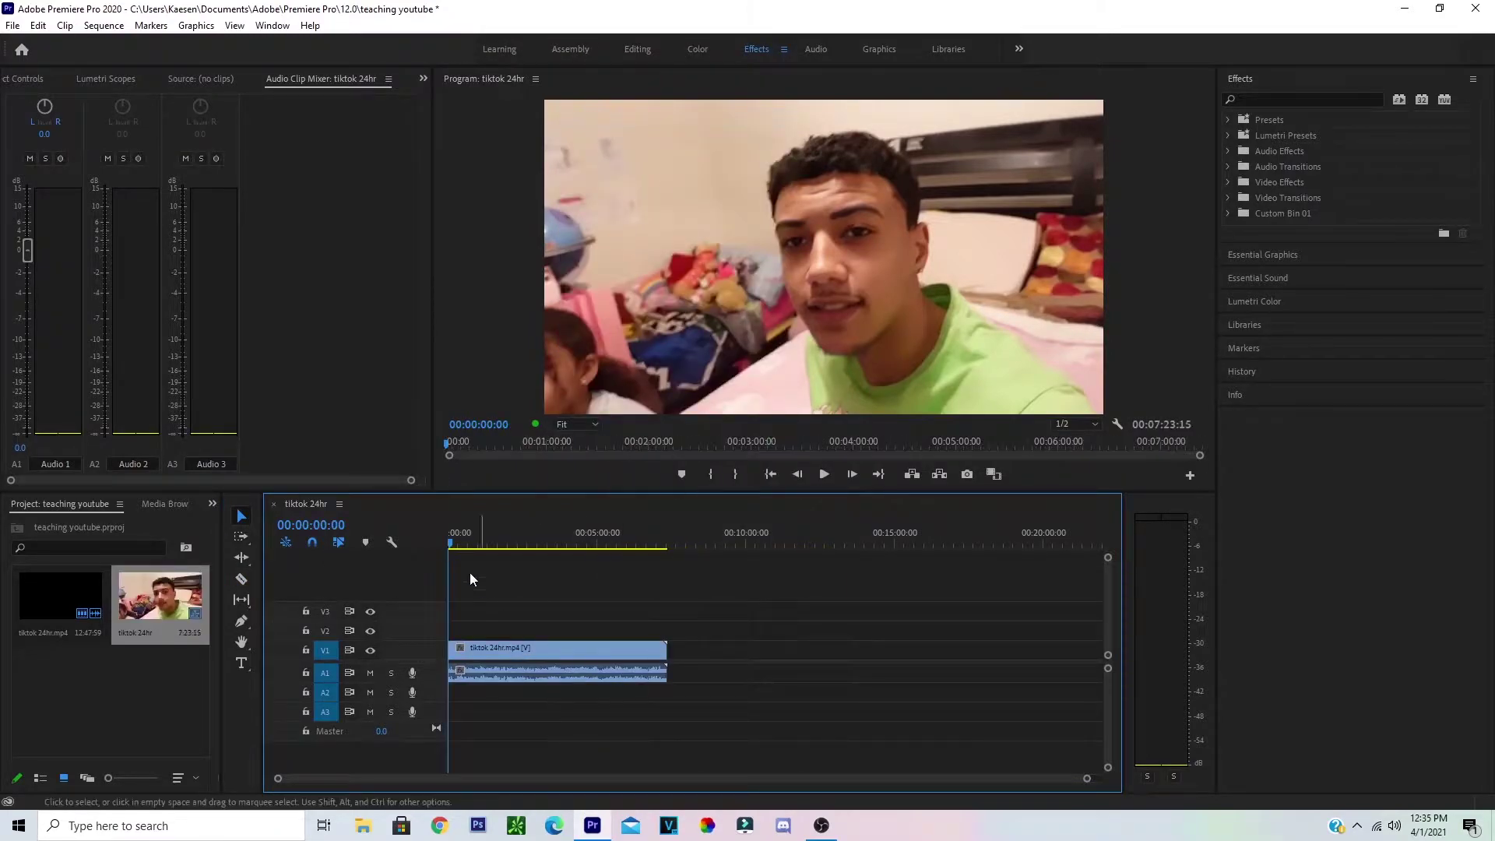
# Split the remaining clip at 00:00:56:29 and ripple delete everything after the cut
pyautogui.click(451, 539)
pyautogui.moveTo(452, 539); pyautogui.dragTo(476, 647)
pyautogui.click(478, 657)
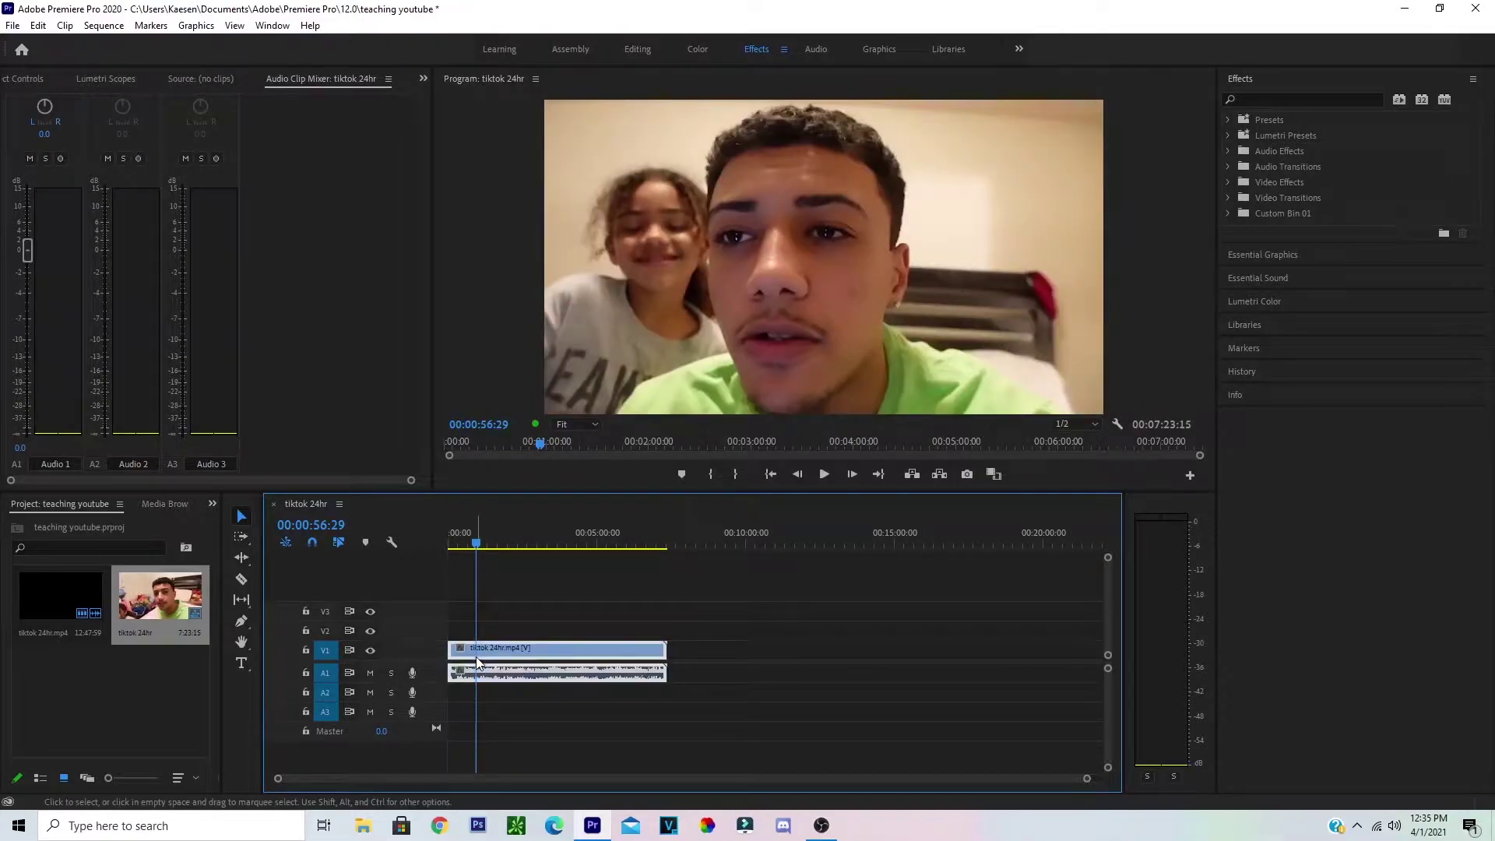
pyautogui.hotkey('ctrl', 'k')
pyautogui.click(240, 592)
pyautogui.rightClick(598, 651)
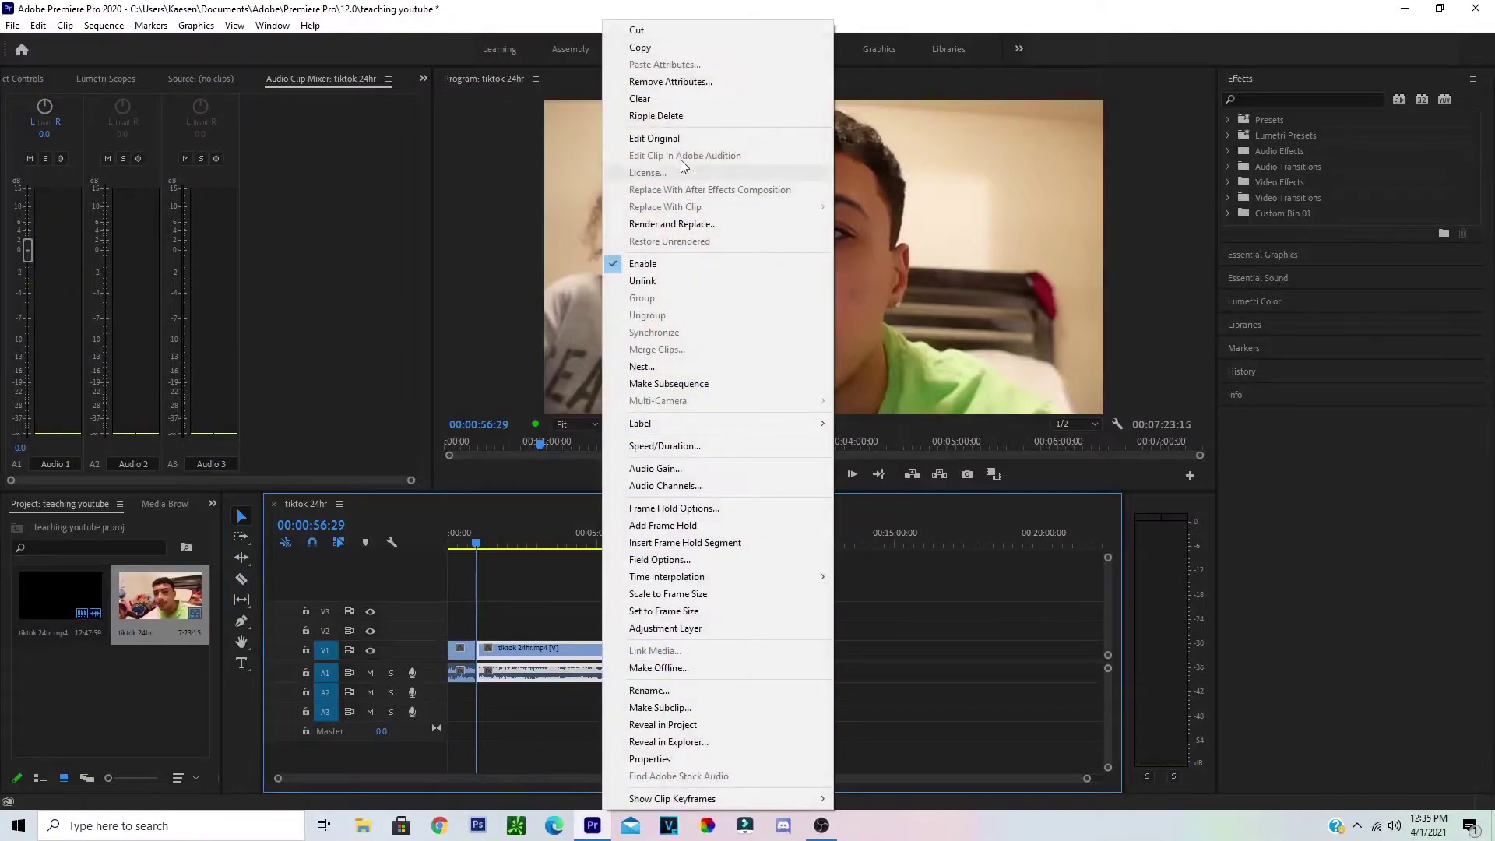
pyautogui.click(656, 116)
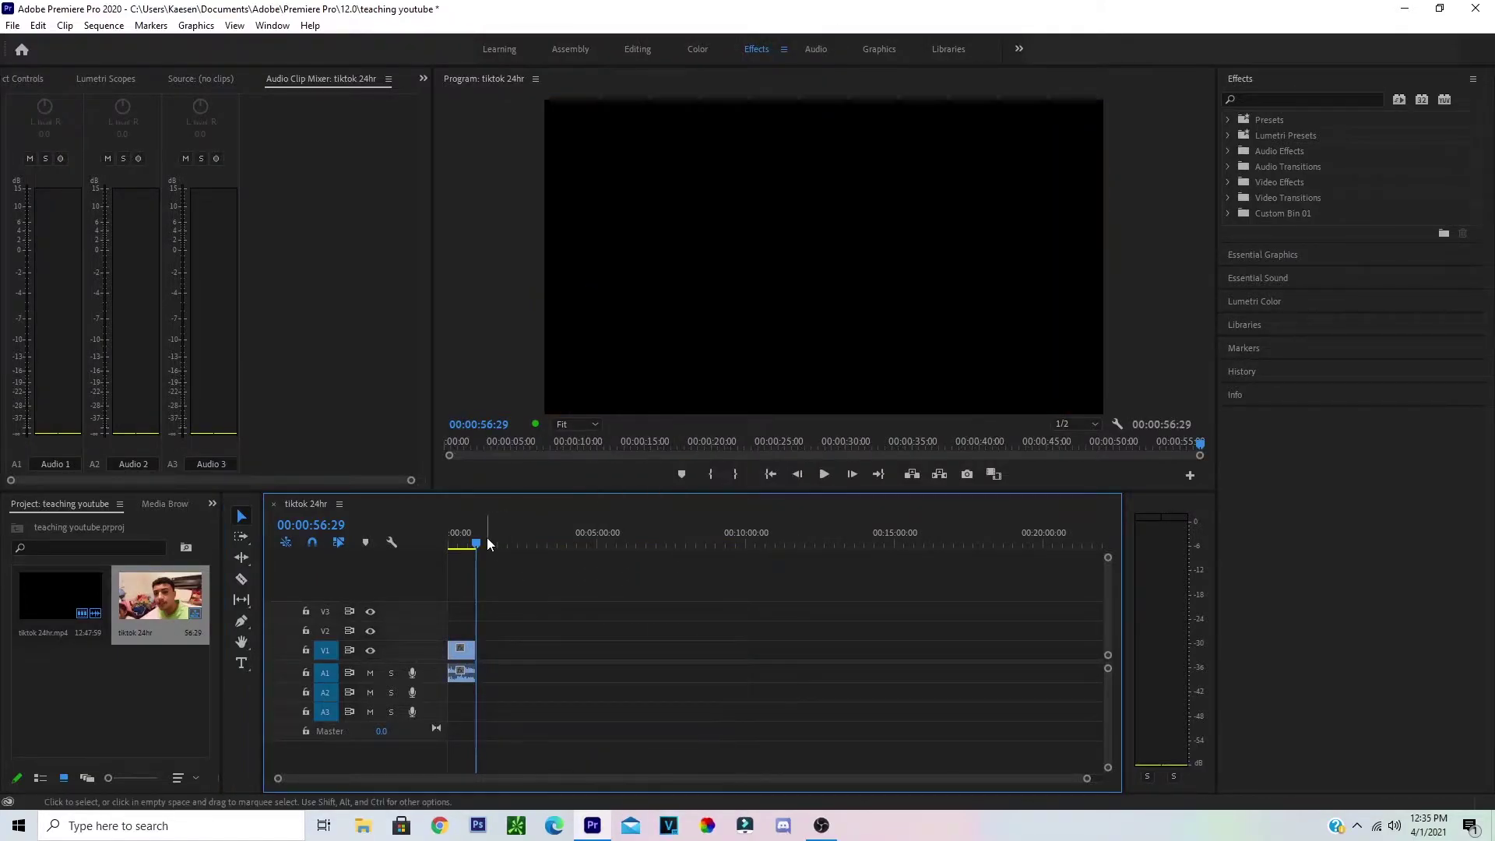
# Unlink the audio from the video of the shortened tiktok 24hr clip
pyautogui.moveTo(474, 547); pyautogui.dragTo(468, 549)
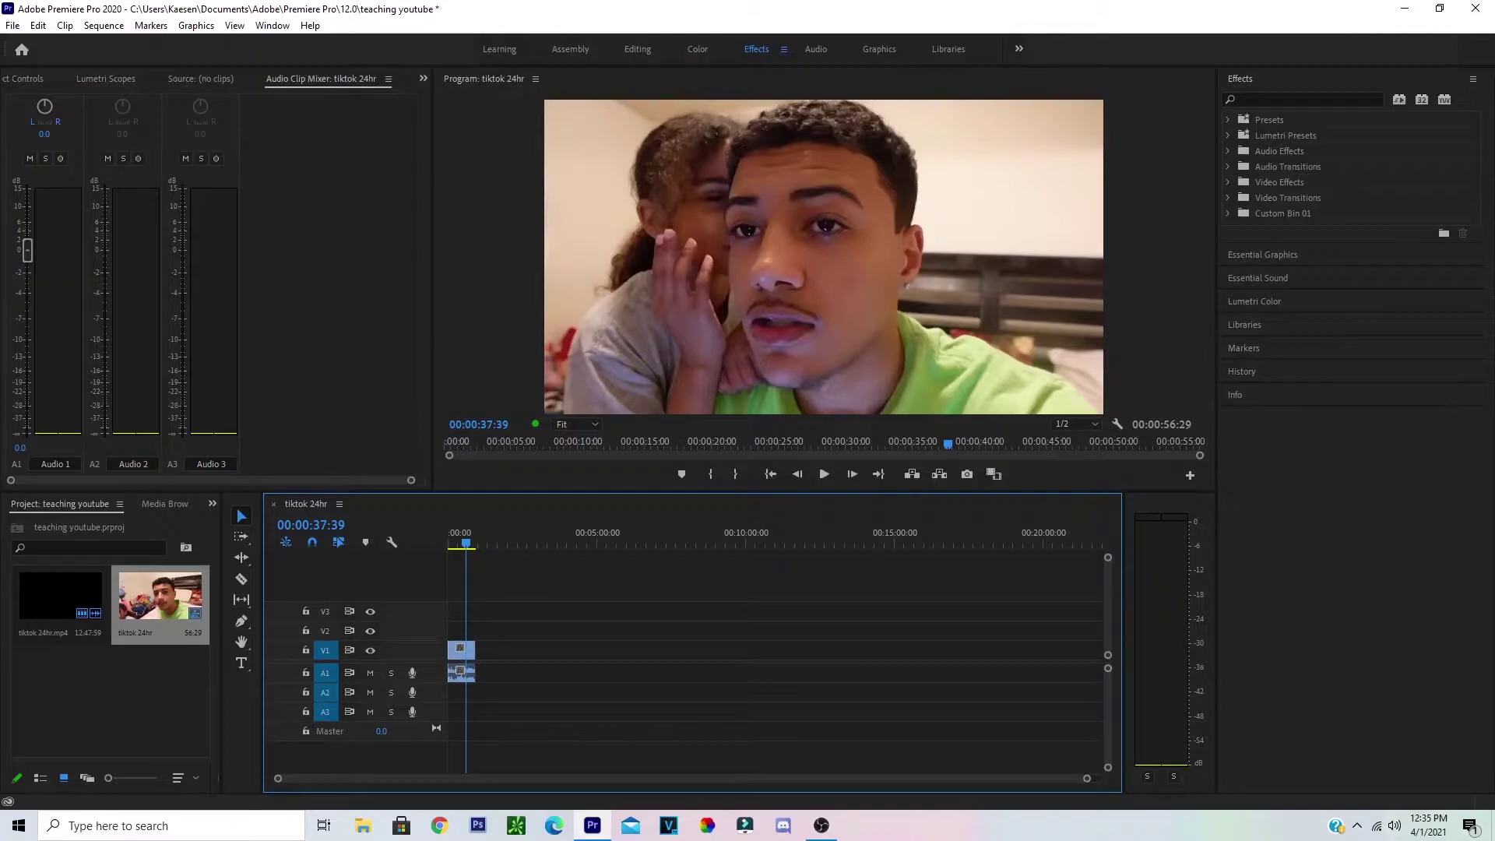
pyautogui.click(456, 651)
pyautogui.rightClick(455, 651)
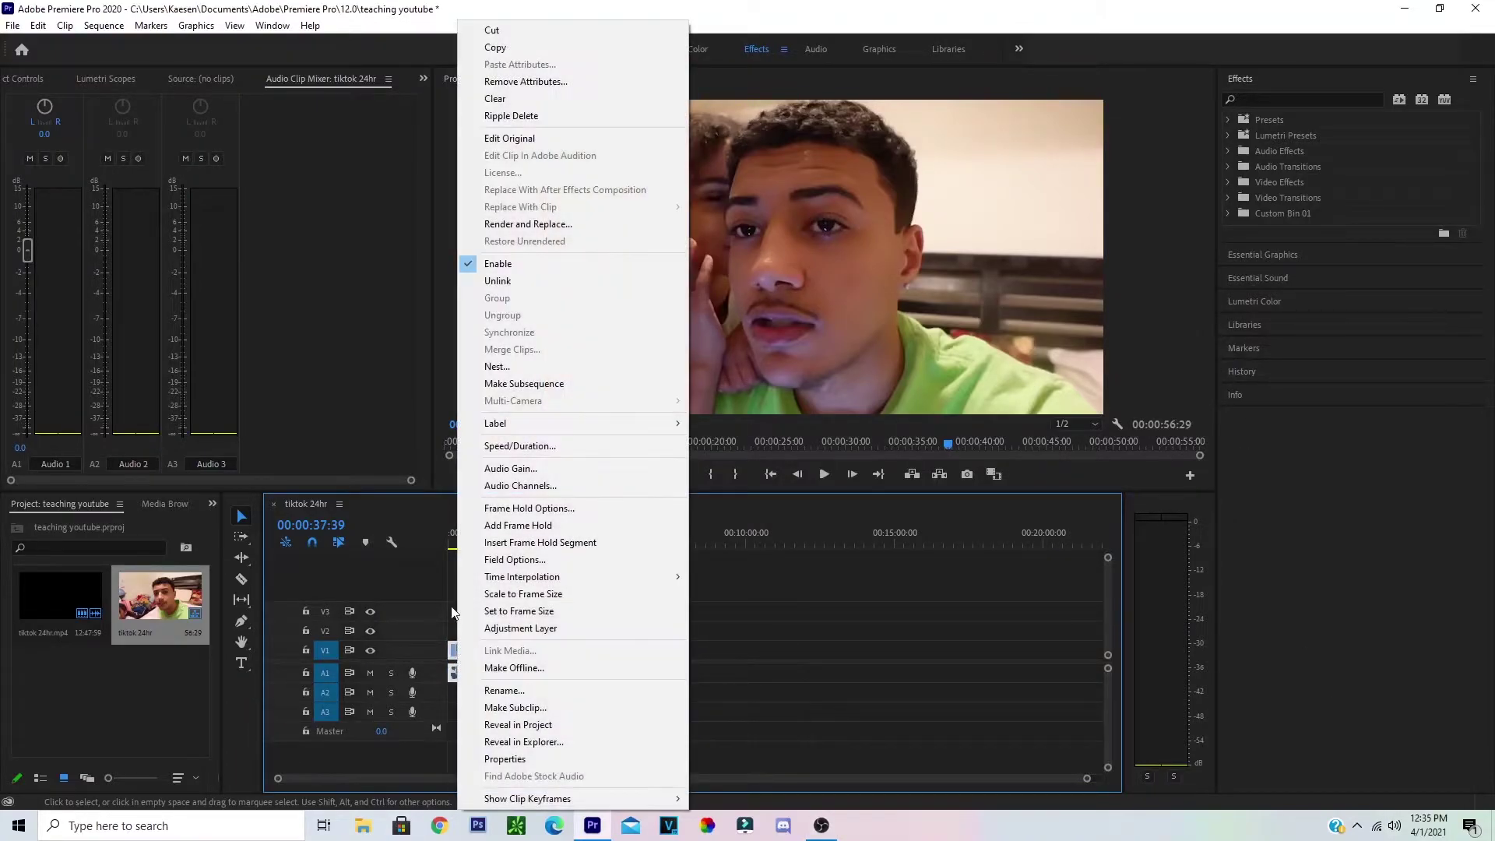
pyautogui.click(498, 280)
# Delete the unlinked audio clip from track A1, keeping the video on V1
pyautogui.rightClick(465, 672)
pyautogui.rightClick(455, 671)
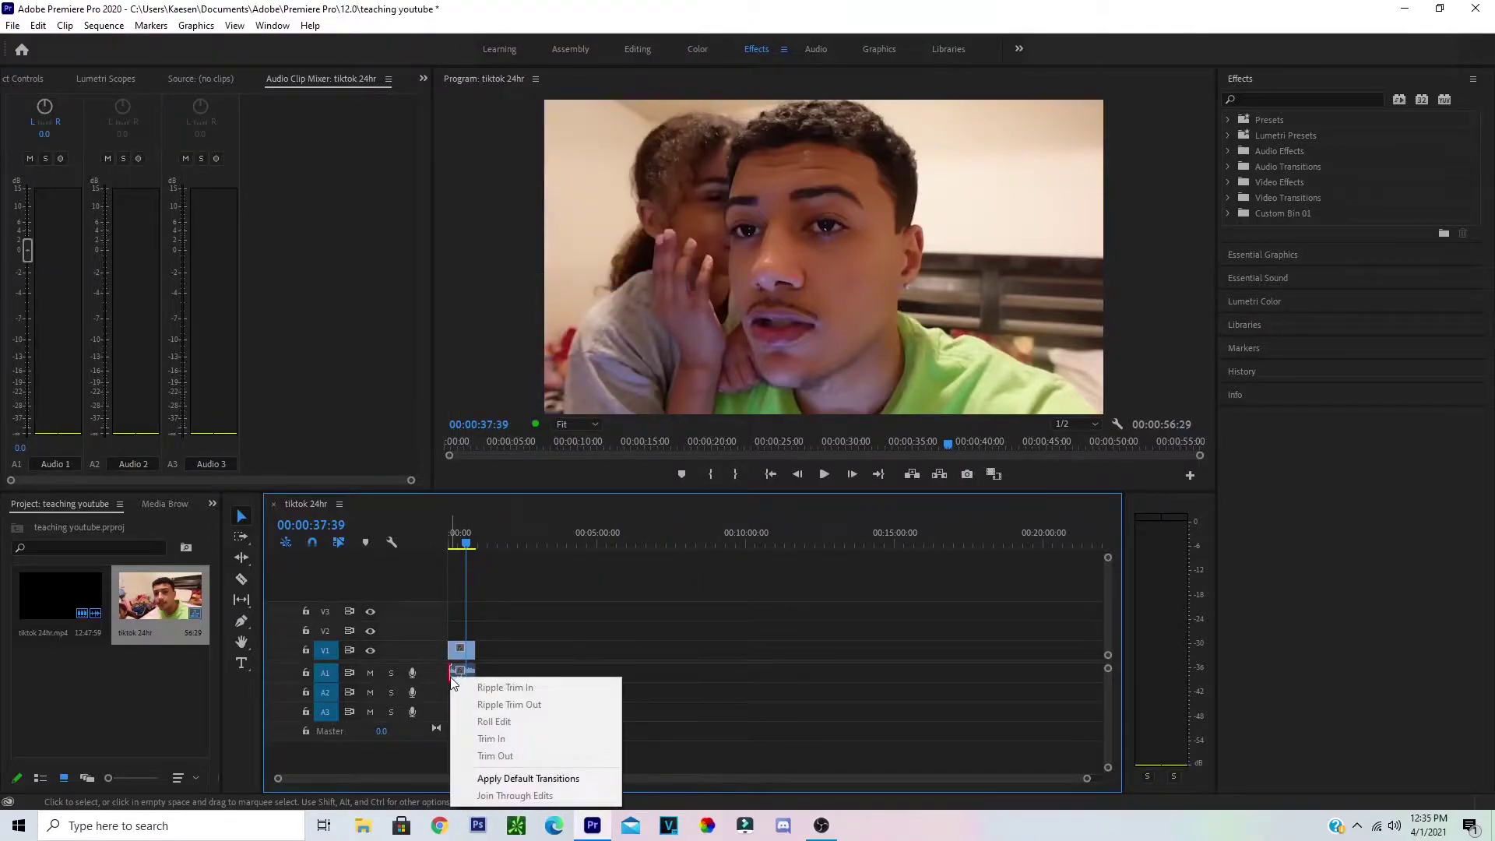
pyautogui.click(471, 670)
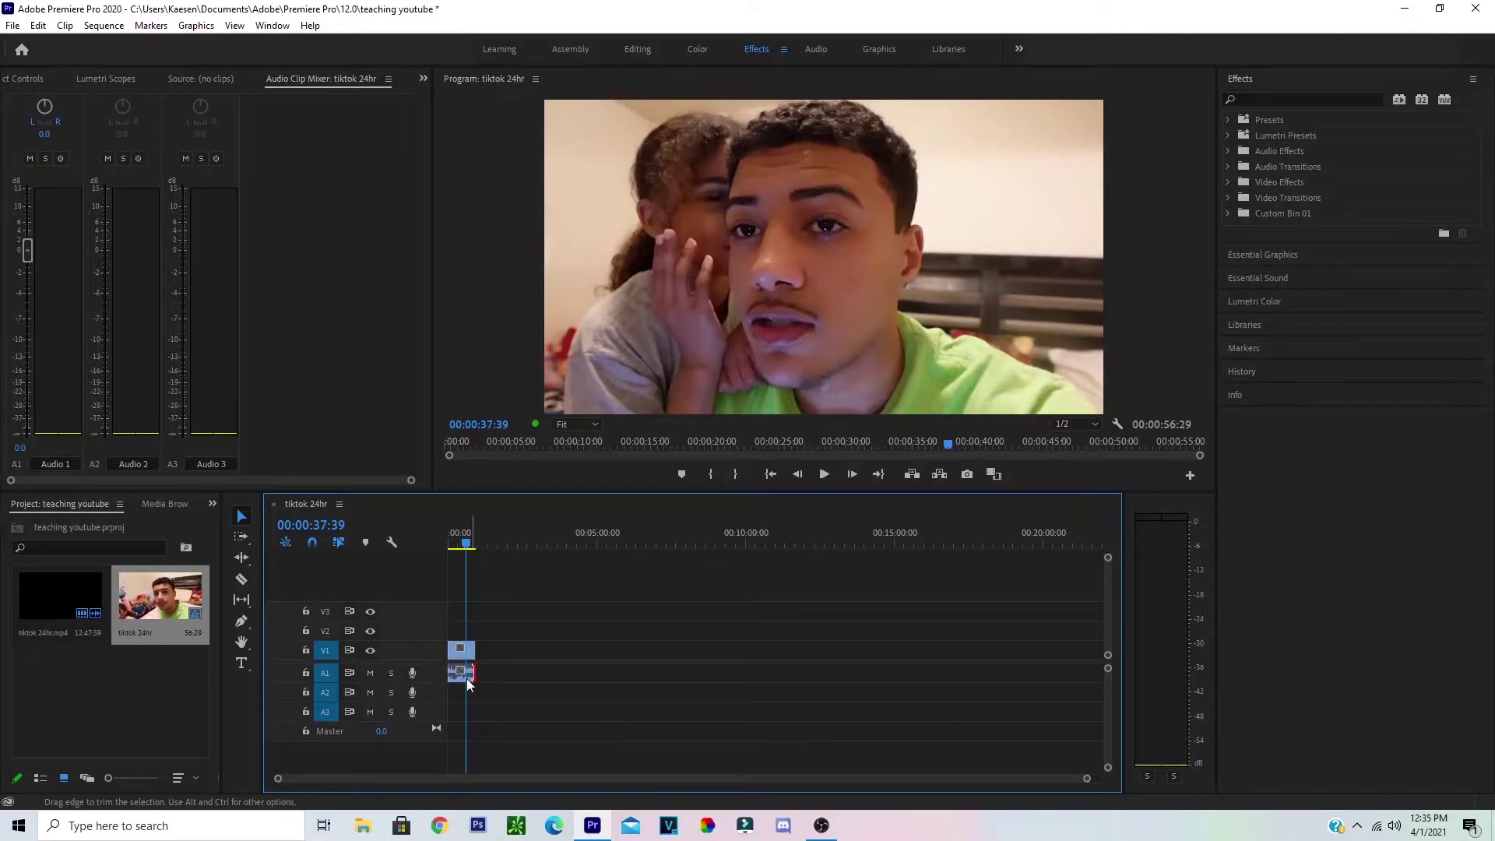
pyautogui.click(457, 679)
pyautogui.rightClick(457, 680)
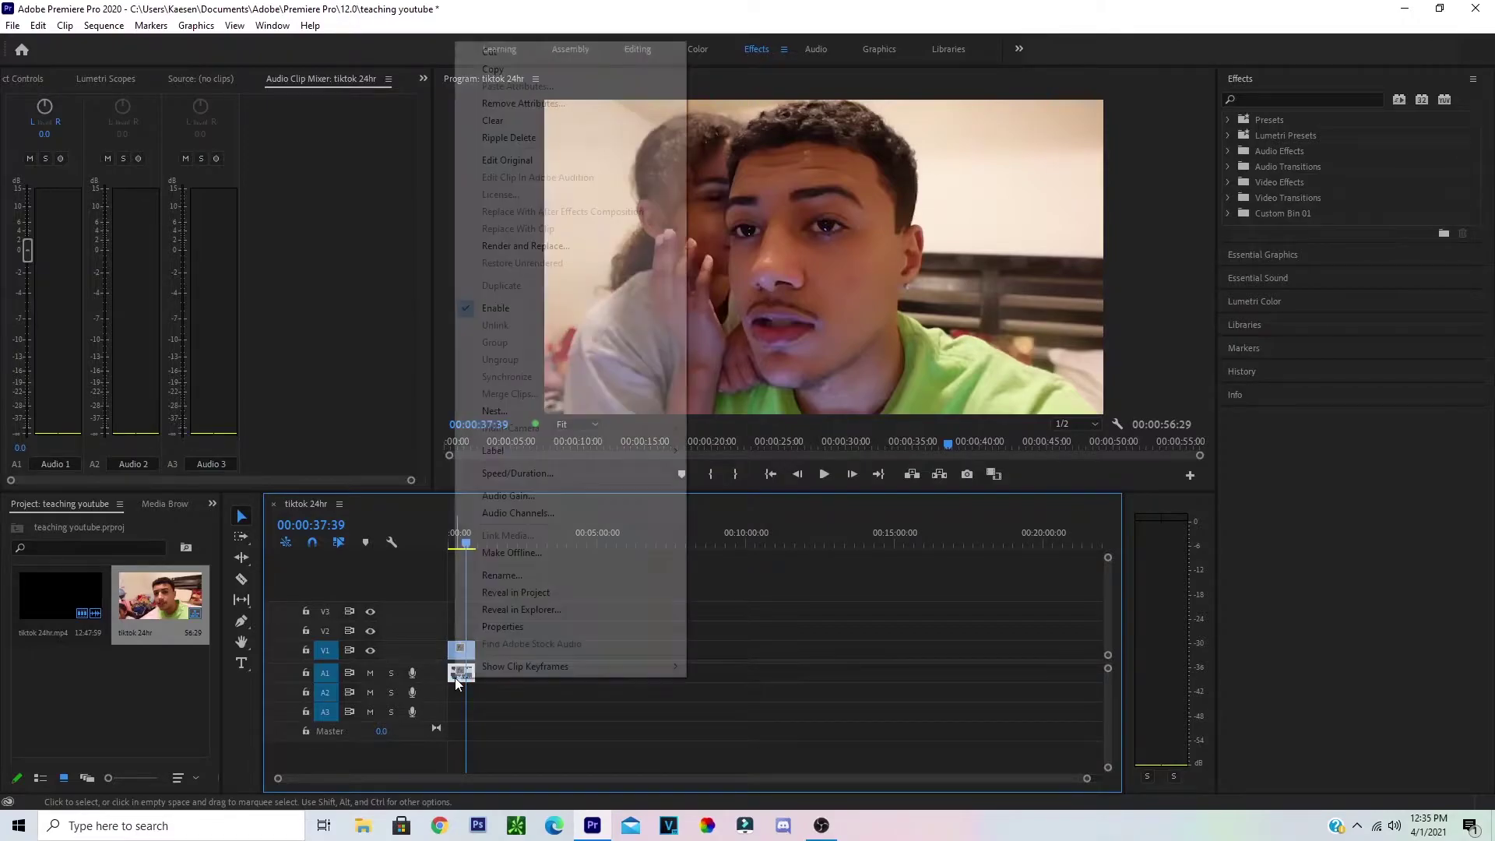
pyautogui.click(492, 121)
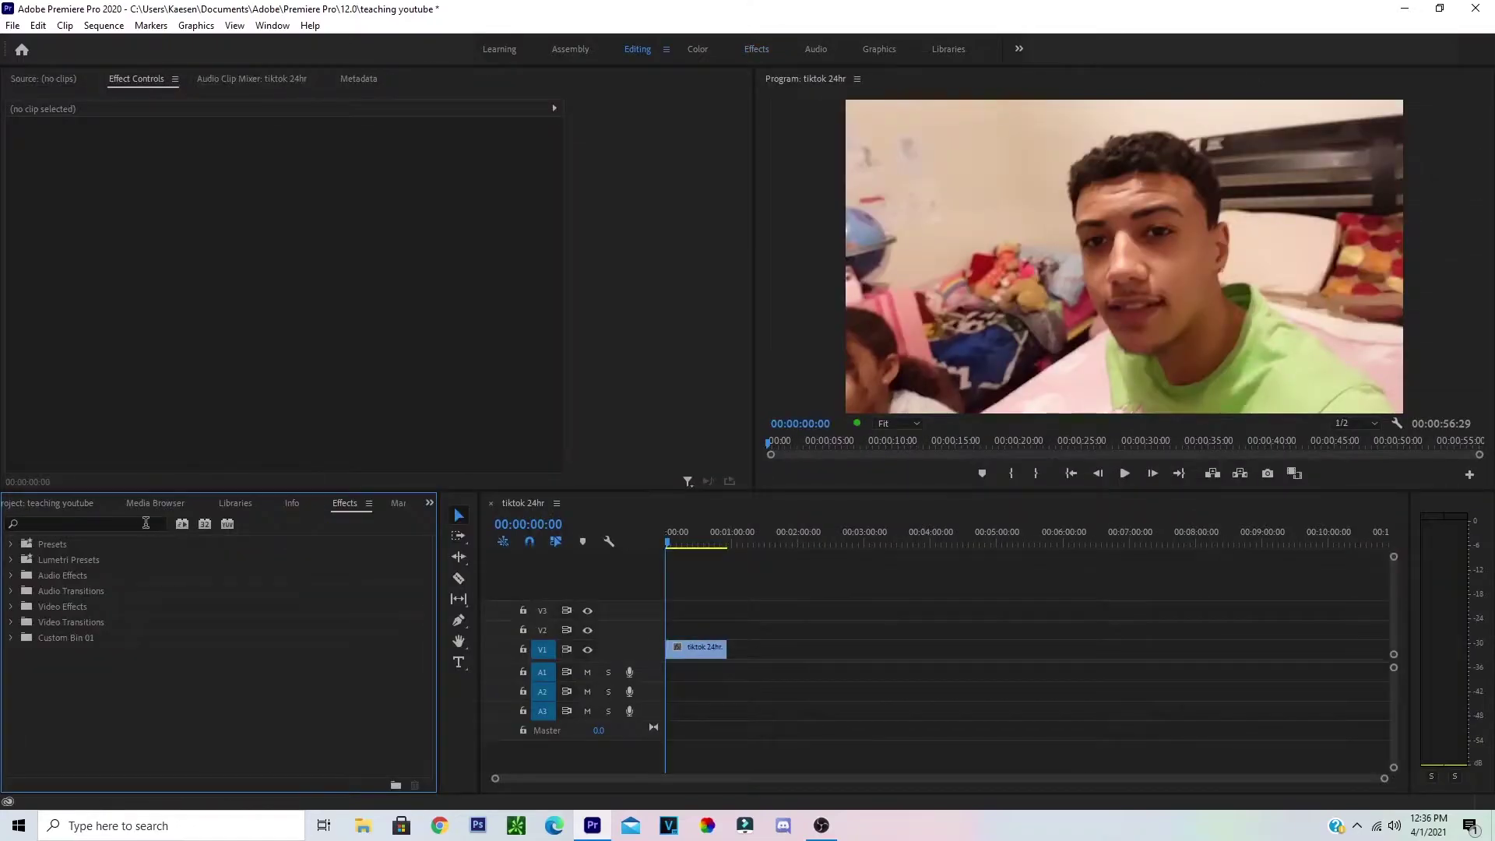
# Search the effects for "flicker" and apply S_Flicker to the tiktok 24hr clip on V1
pyautogui.click(141, 522)
pyautogui.write('flickwer')
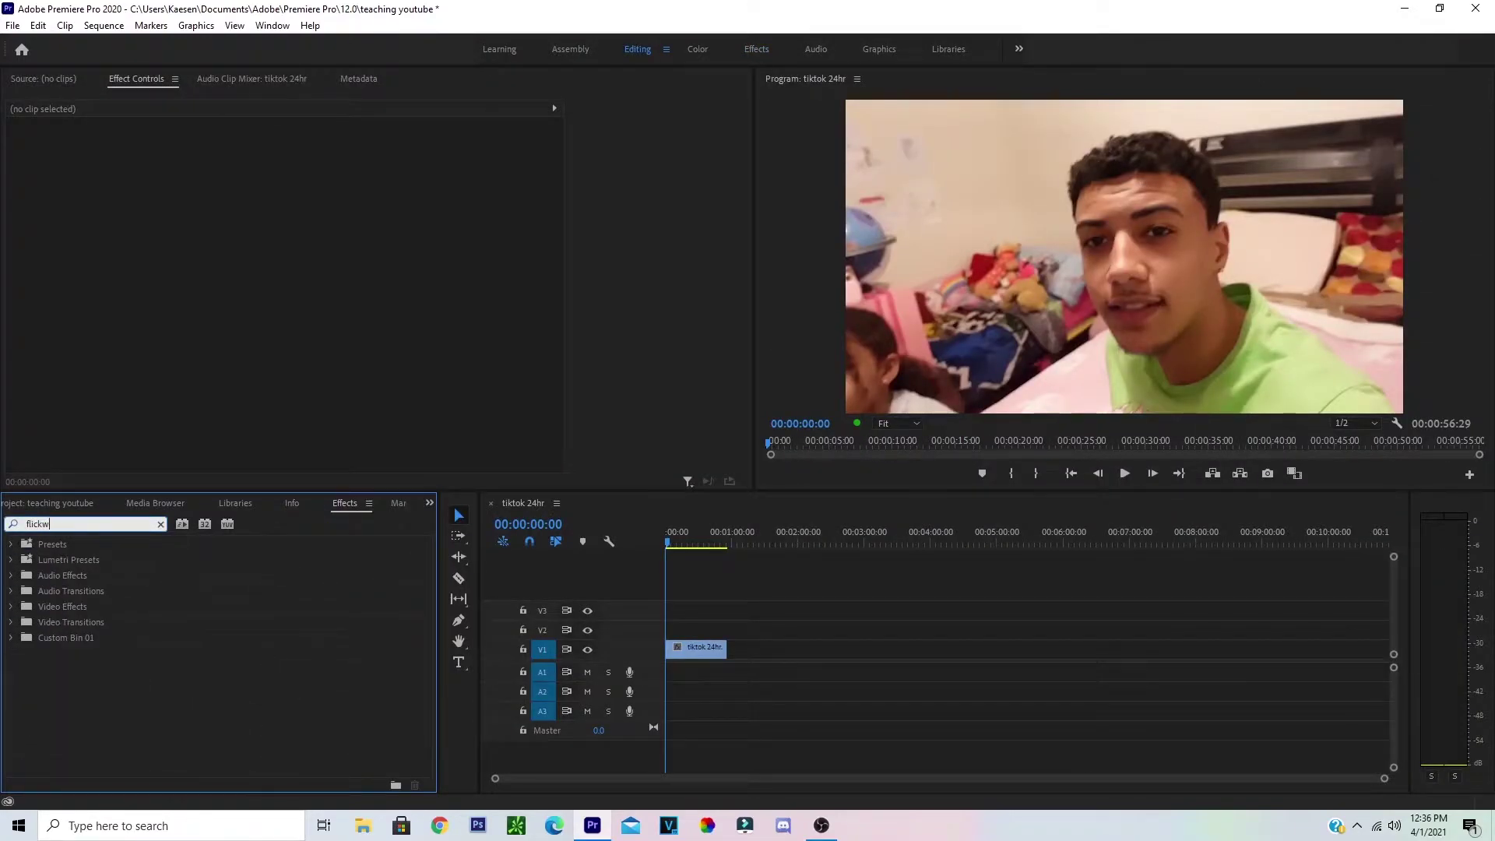
pyautogui.press('BackSpace')
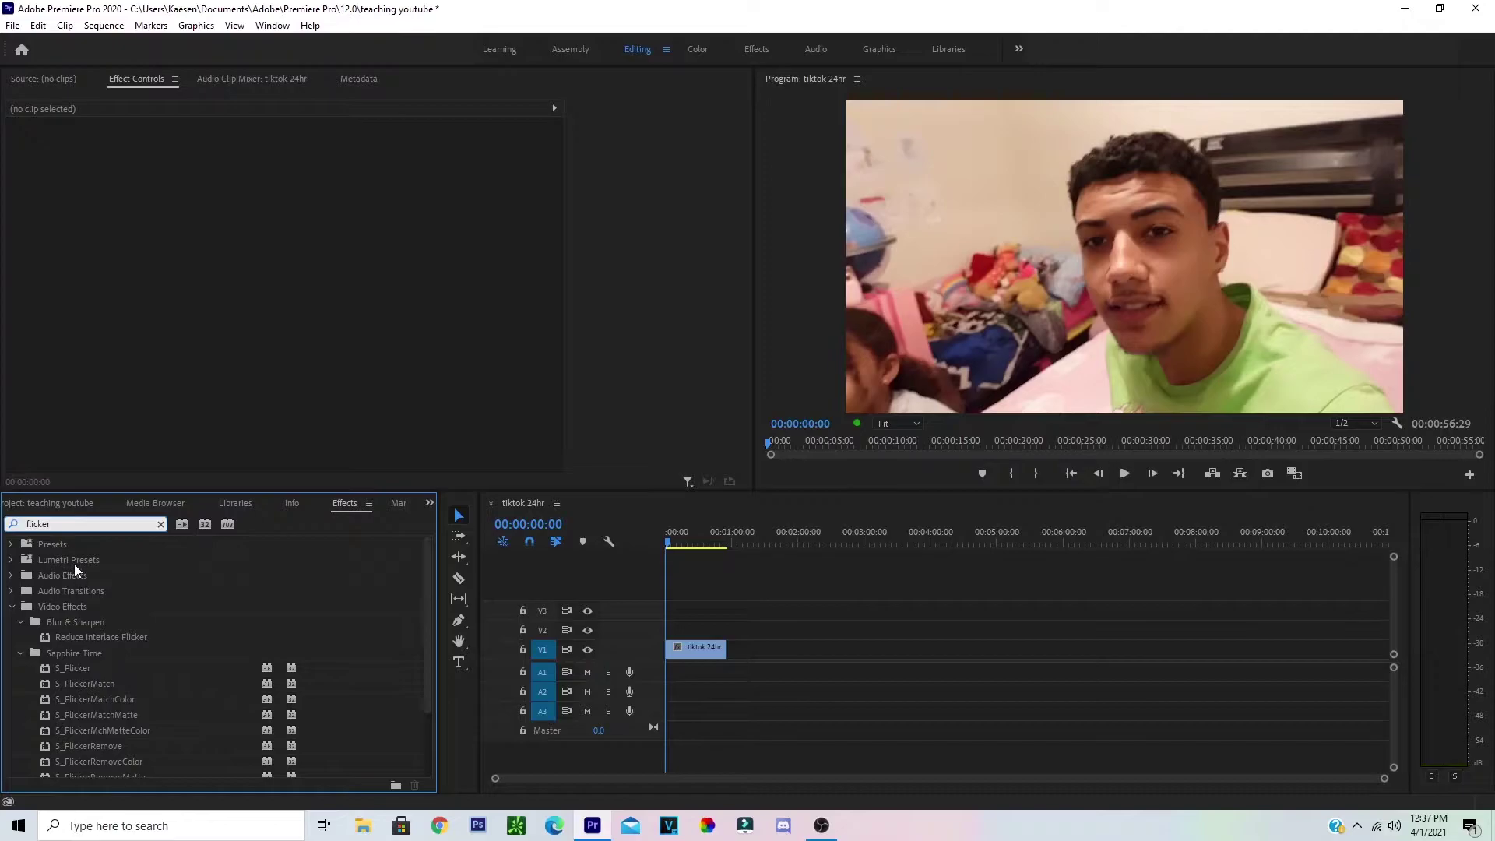
pyautogui.scroll(-1, 83, 609)
pyautogui.moveTo(70, 639); pyautogui.dragTo(691, 660)
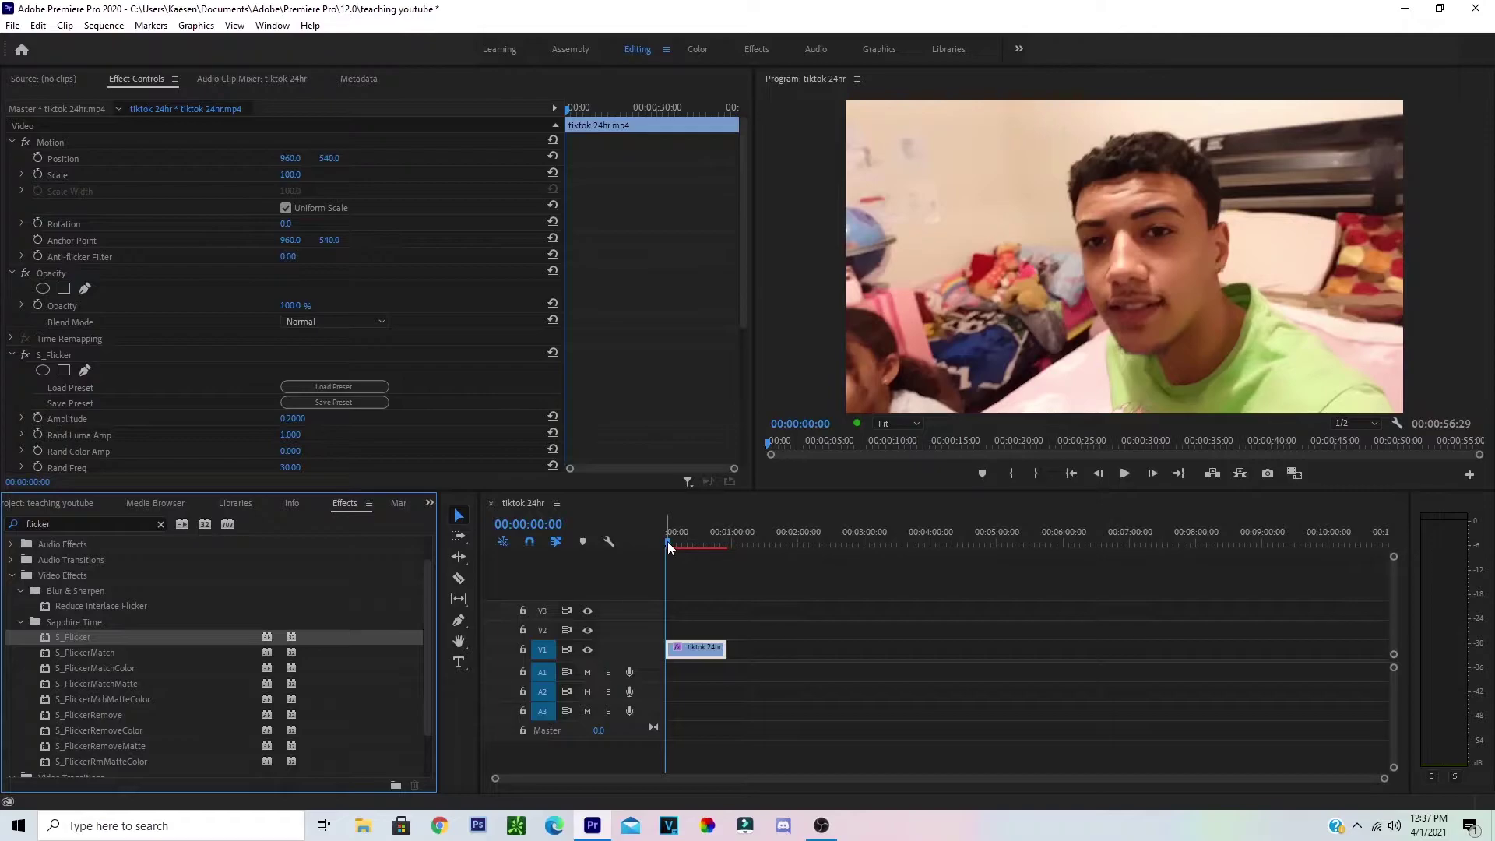
# Play the sequence from the start to preview the flicker effect, and return the playhead to the beginning
pyautogui.moveTo(668, 547); pyautogui.dragTo(666, 544)
pyautogui.click(1124, 474)
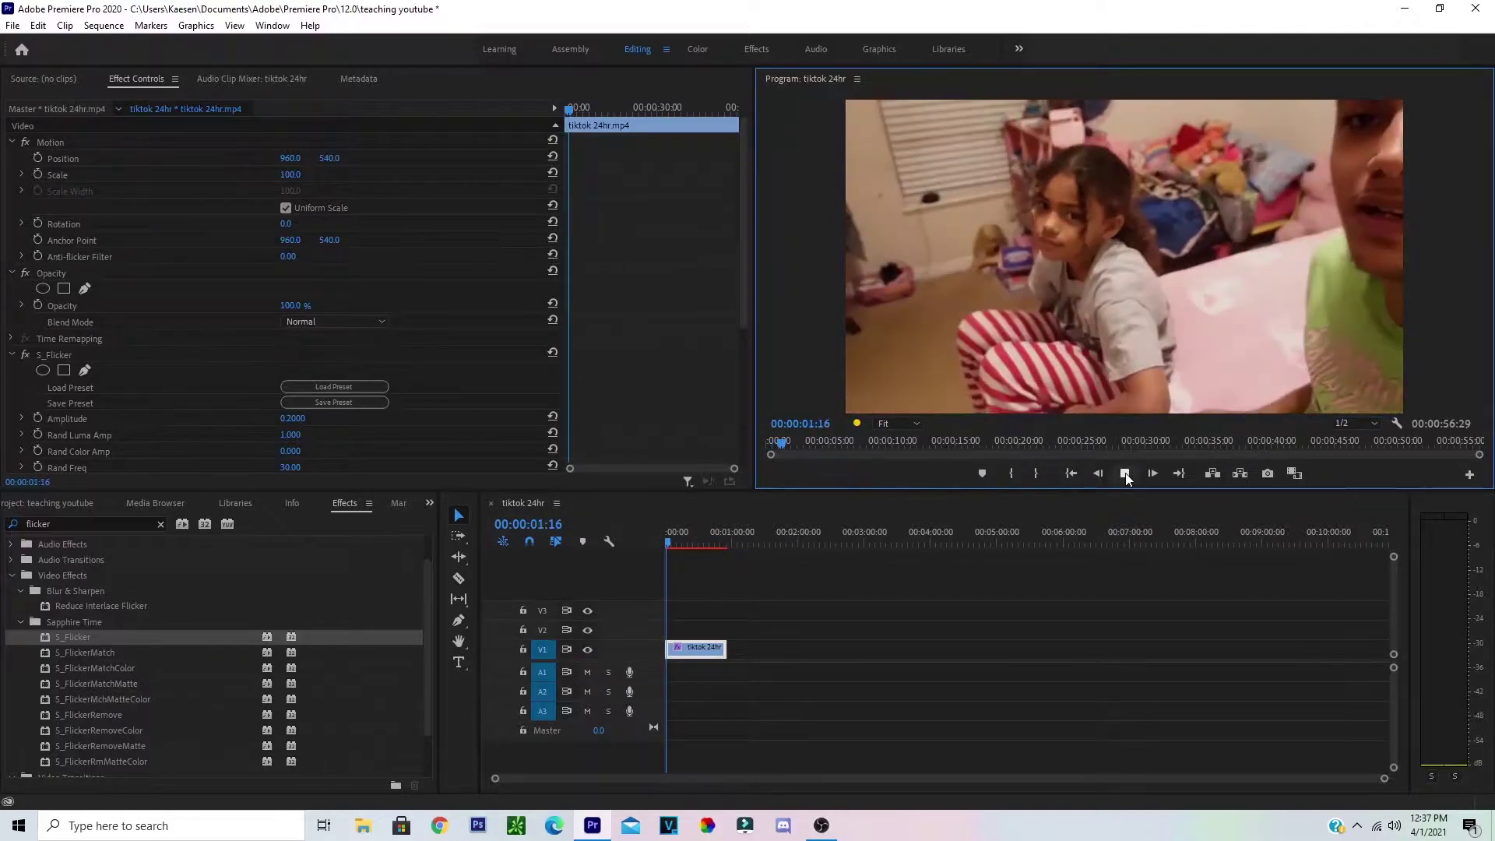
pyautogui.click(667, 542)
pyautogui.click(667, 542)
# Import Anime ZOOM from the Green Screen folder and place it on track V2 at the start of the sequence
pyautogui.click(12, 26)
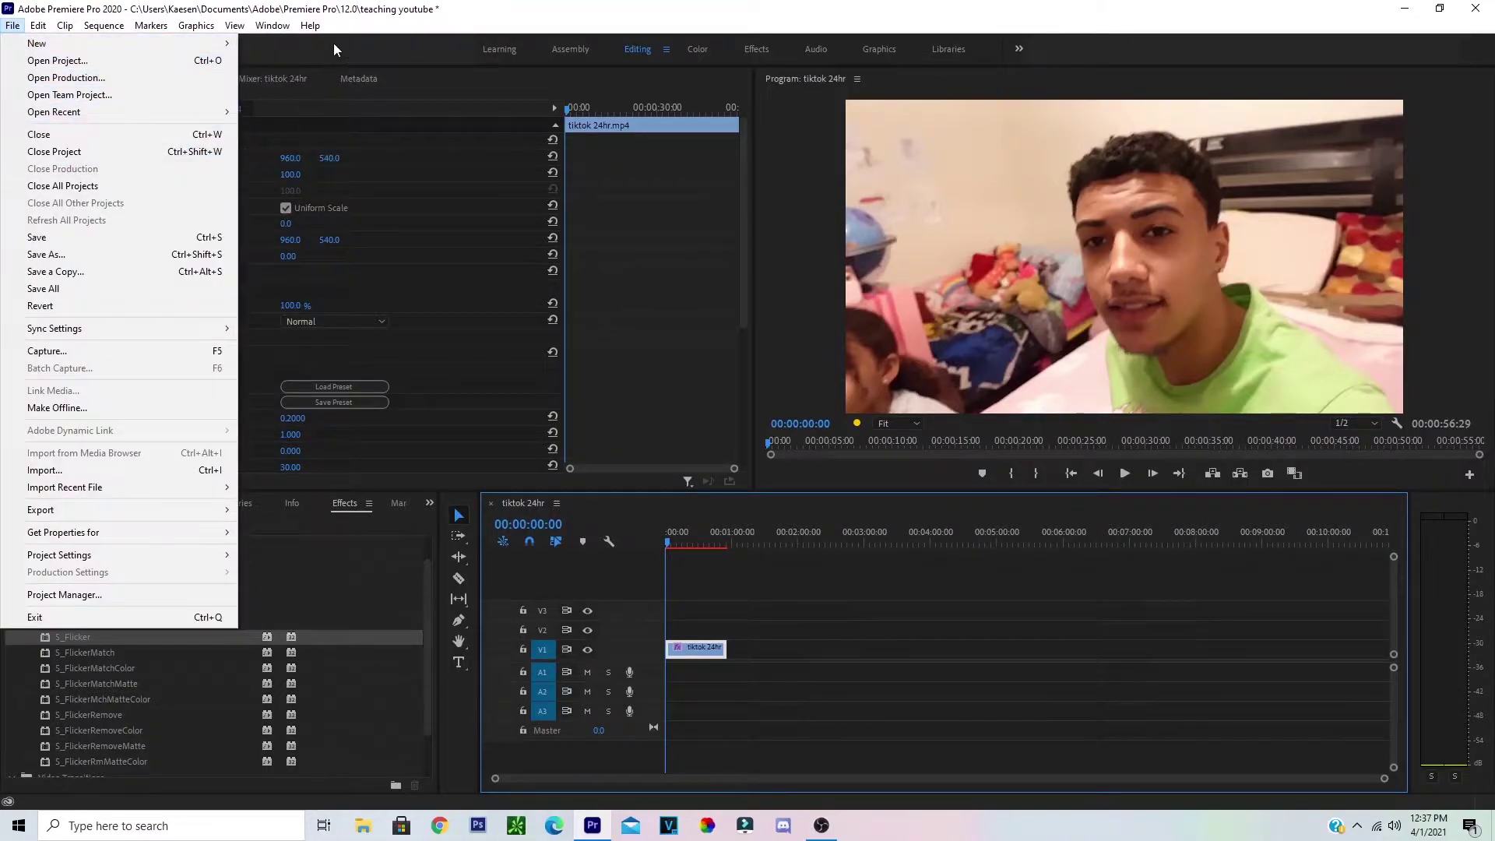
pyautogui.click(390, 41)
pyautogui.click(78, 504)
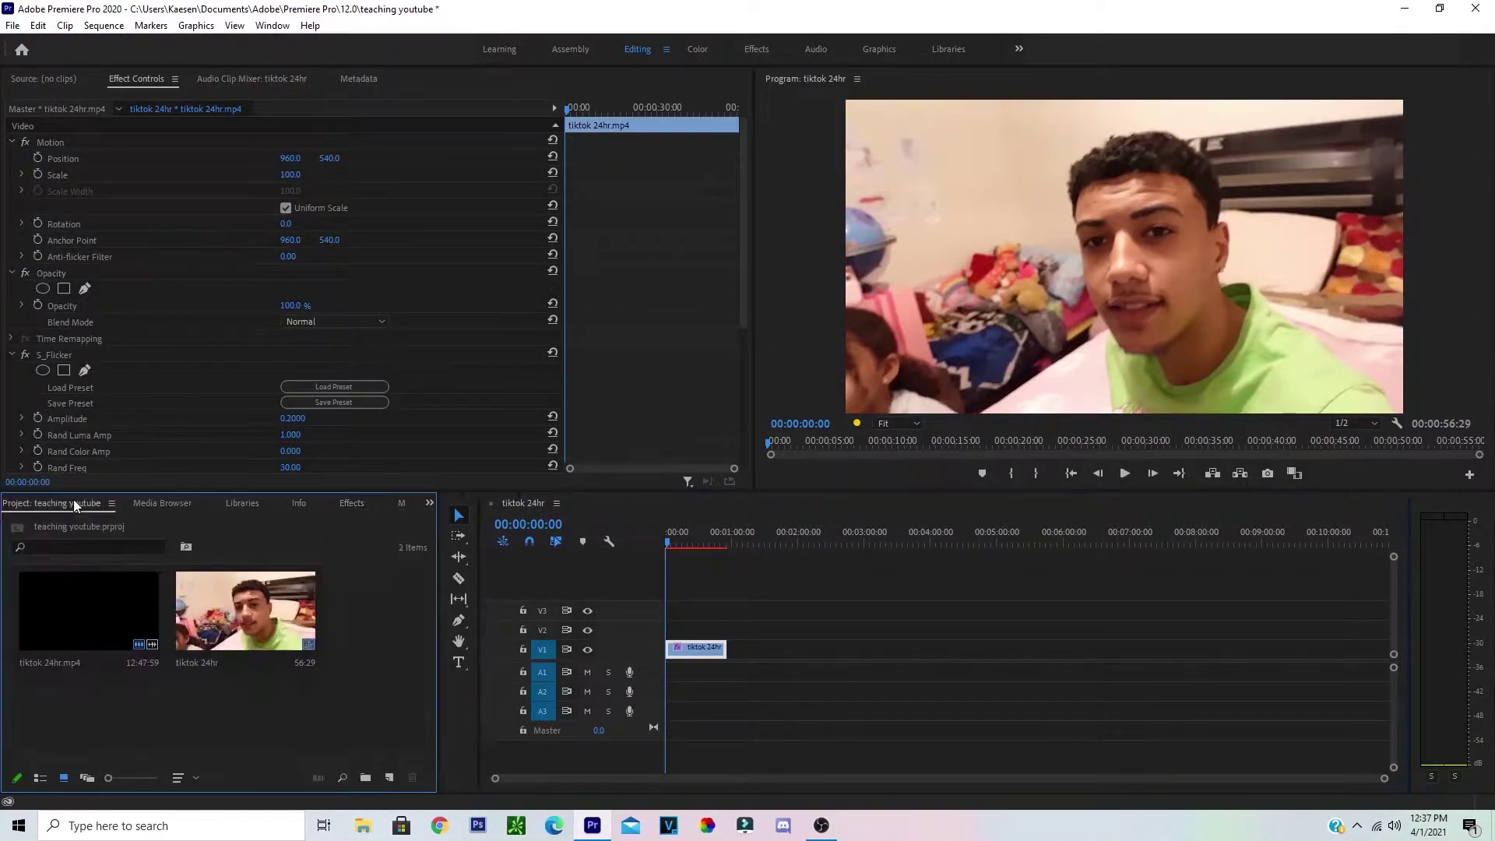
pyautogui.doubleClick(350, 667)
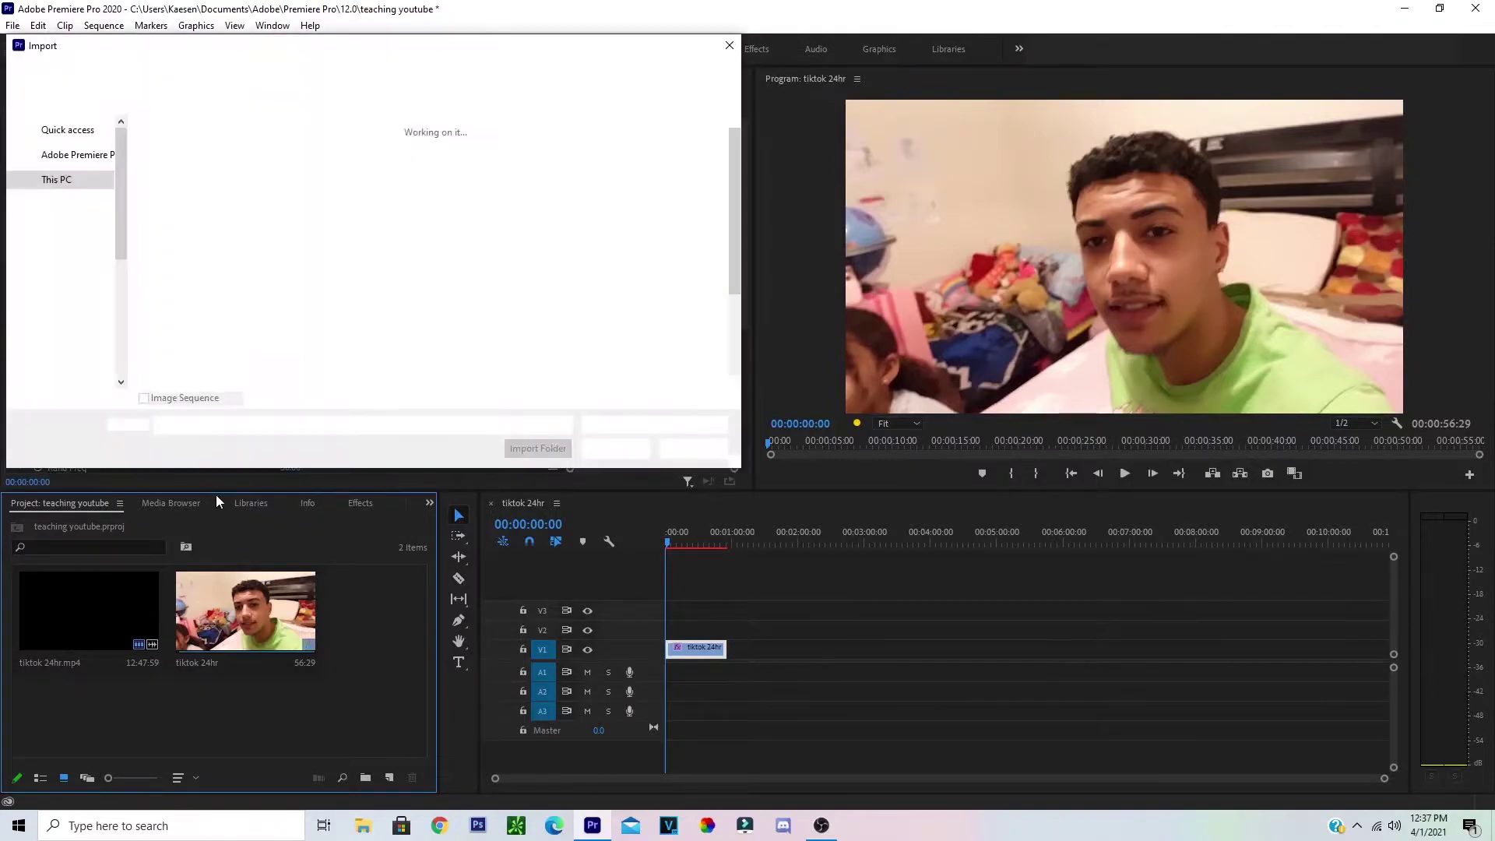
pyautogui.scroll(1, 56, 248)
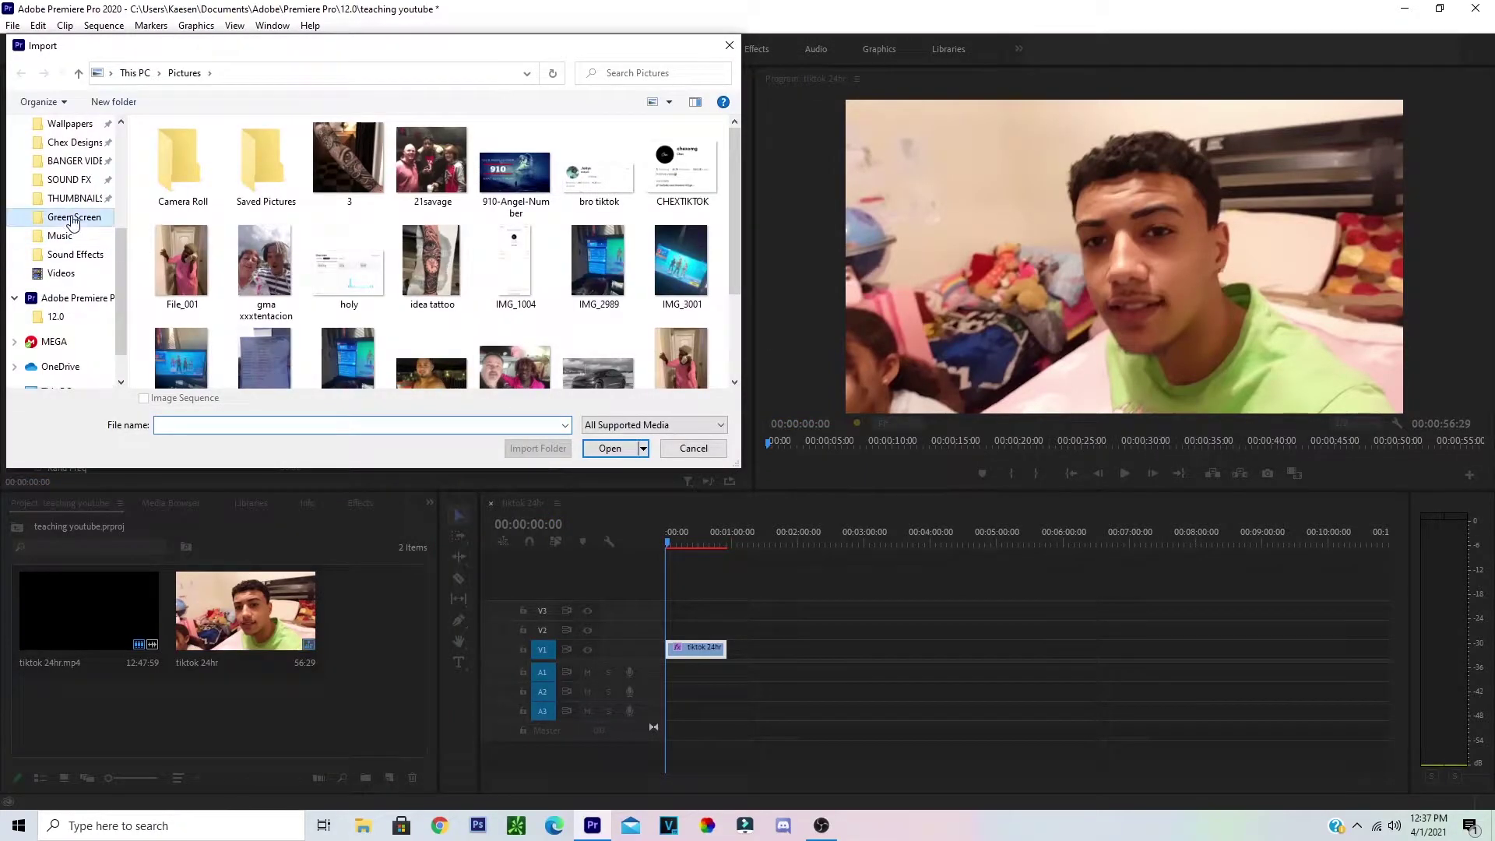
pyautogui.click(67, 216)
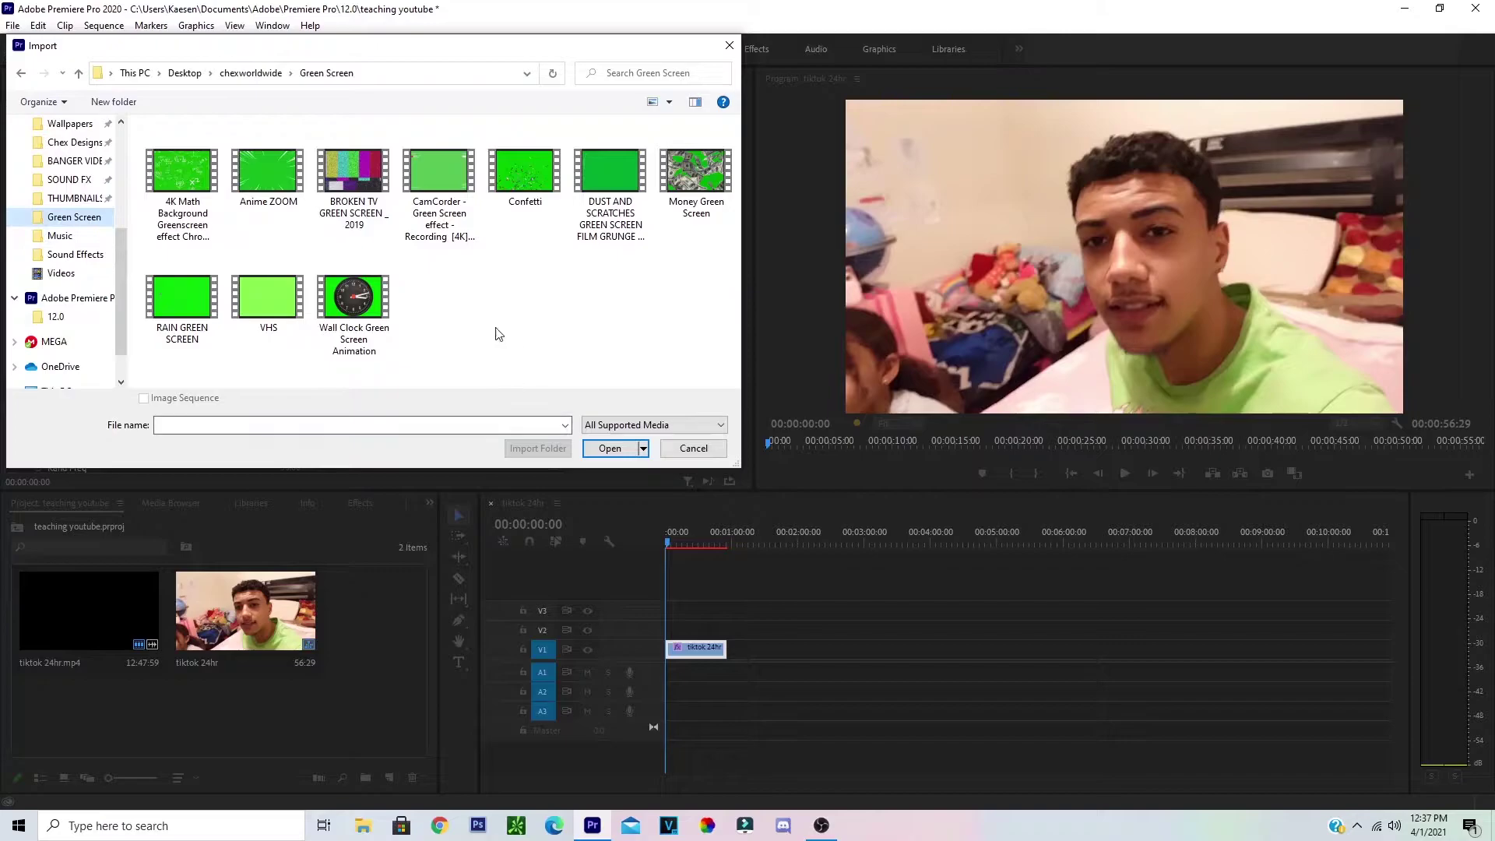
pyautogui.click(272, 167)
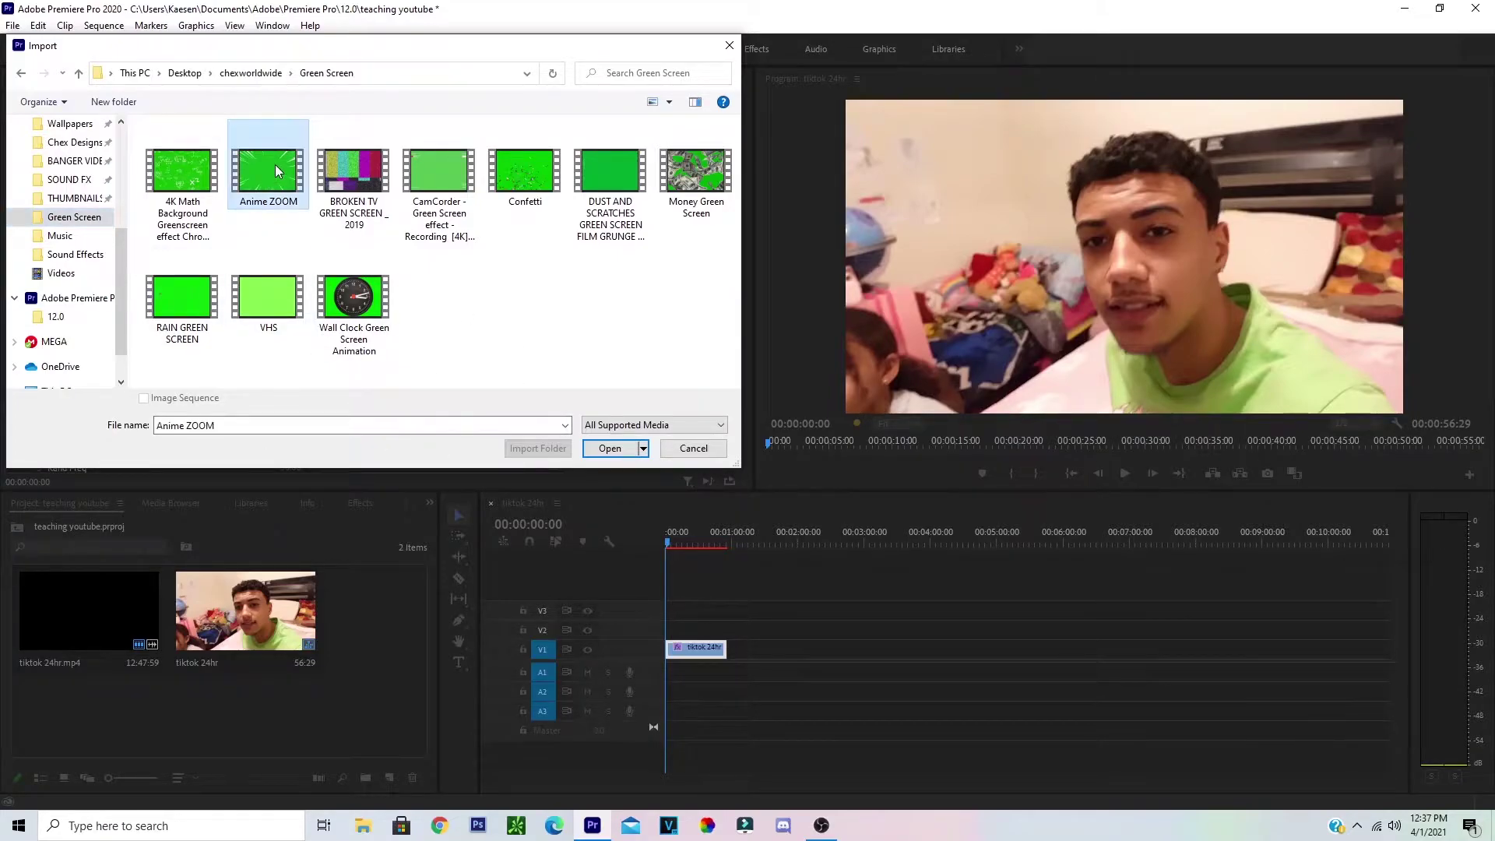
pyautogui.click(610, 448)
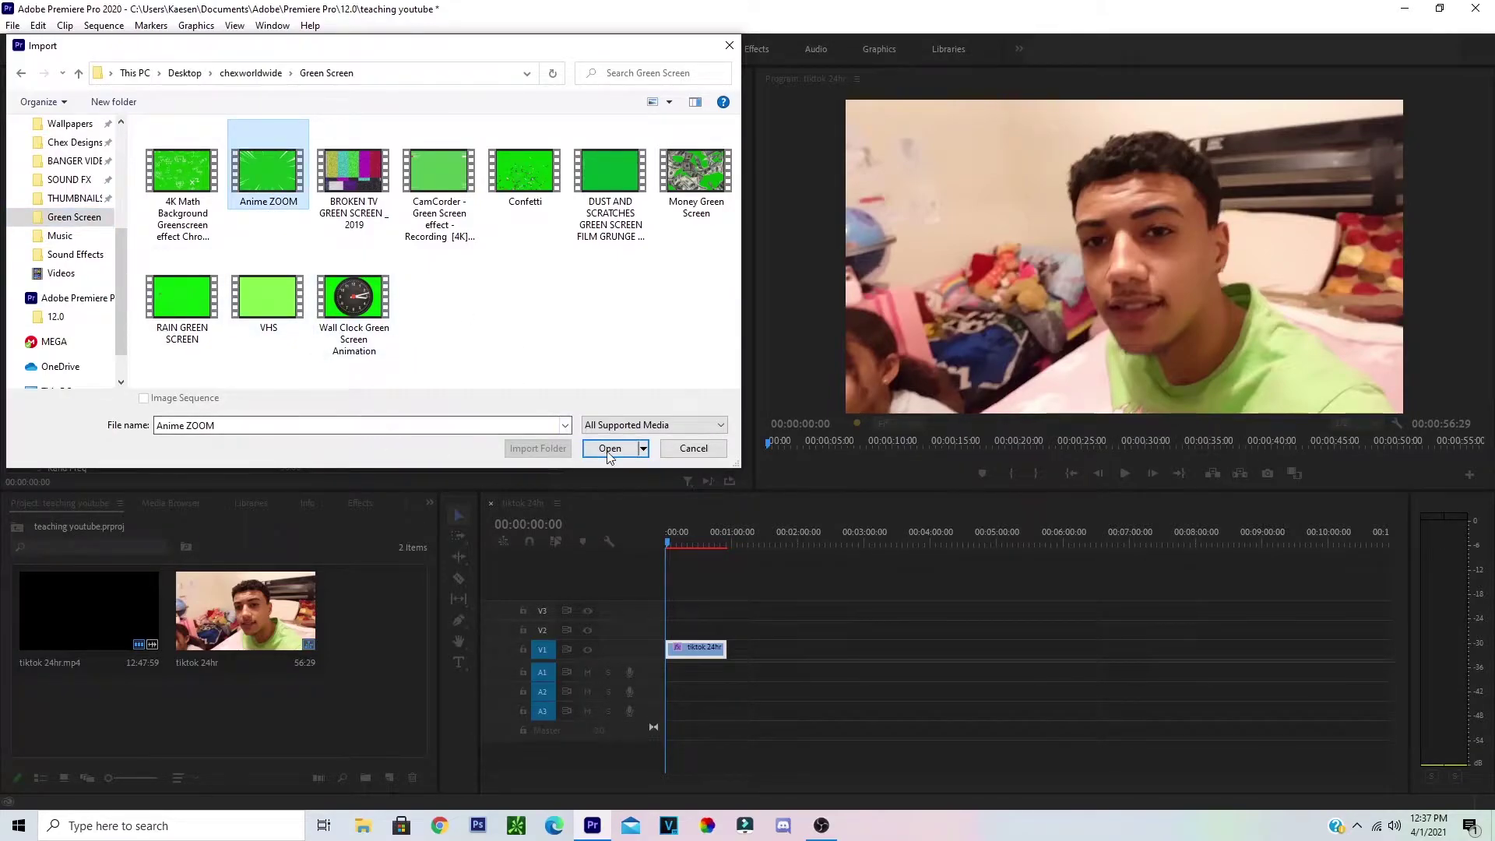
pyautogui.moveTo(340, 620); pyautogui.dragTo(676, 637)
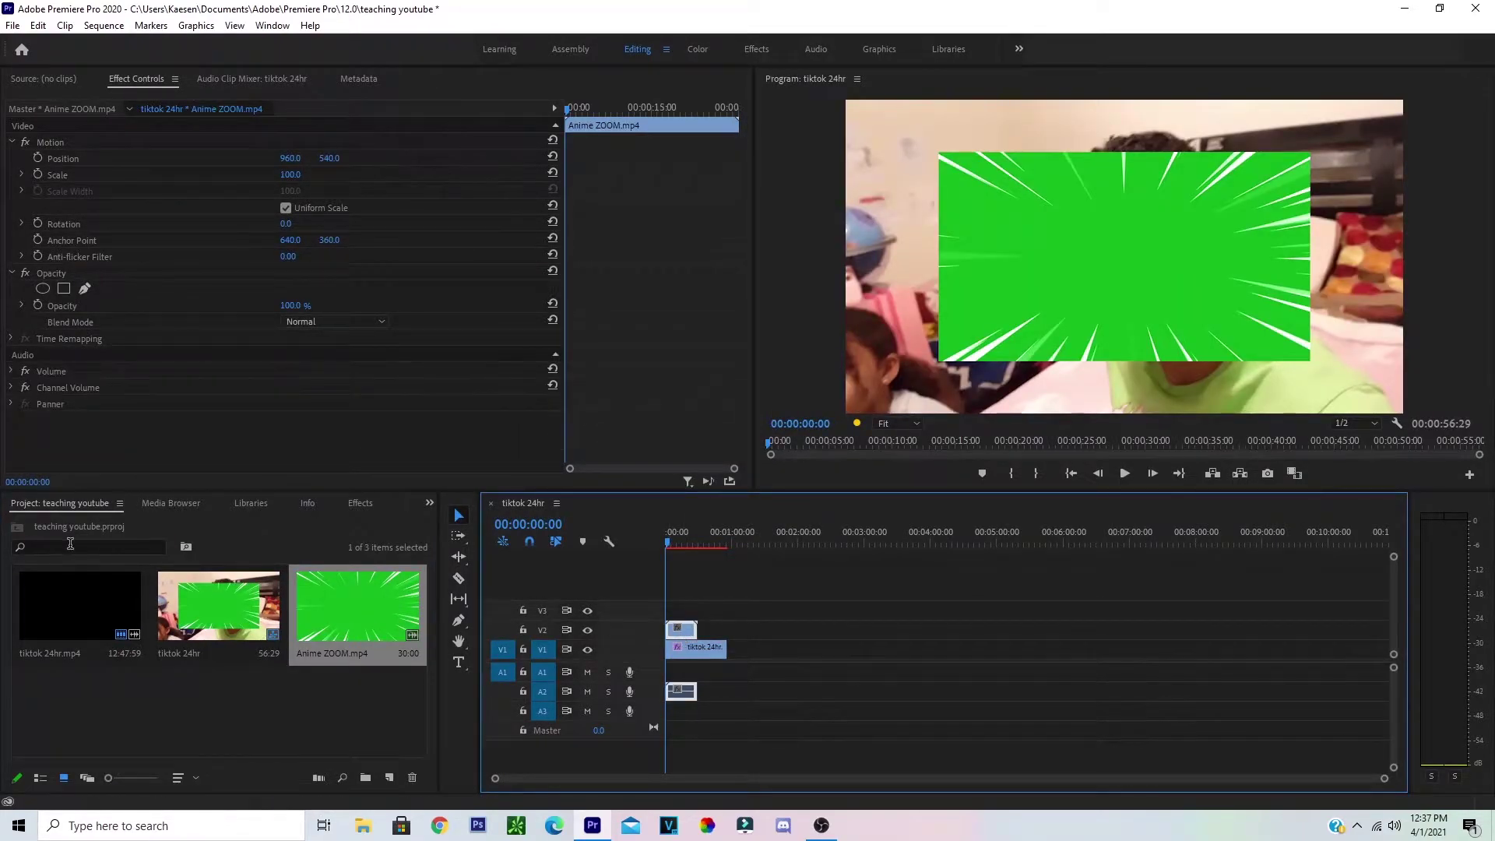
# Search the effects for "ultra" and apply Ultra Key to the Anime ZOOM clip on V2
pyautogui.click(360, 504)
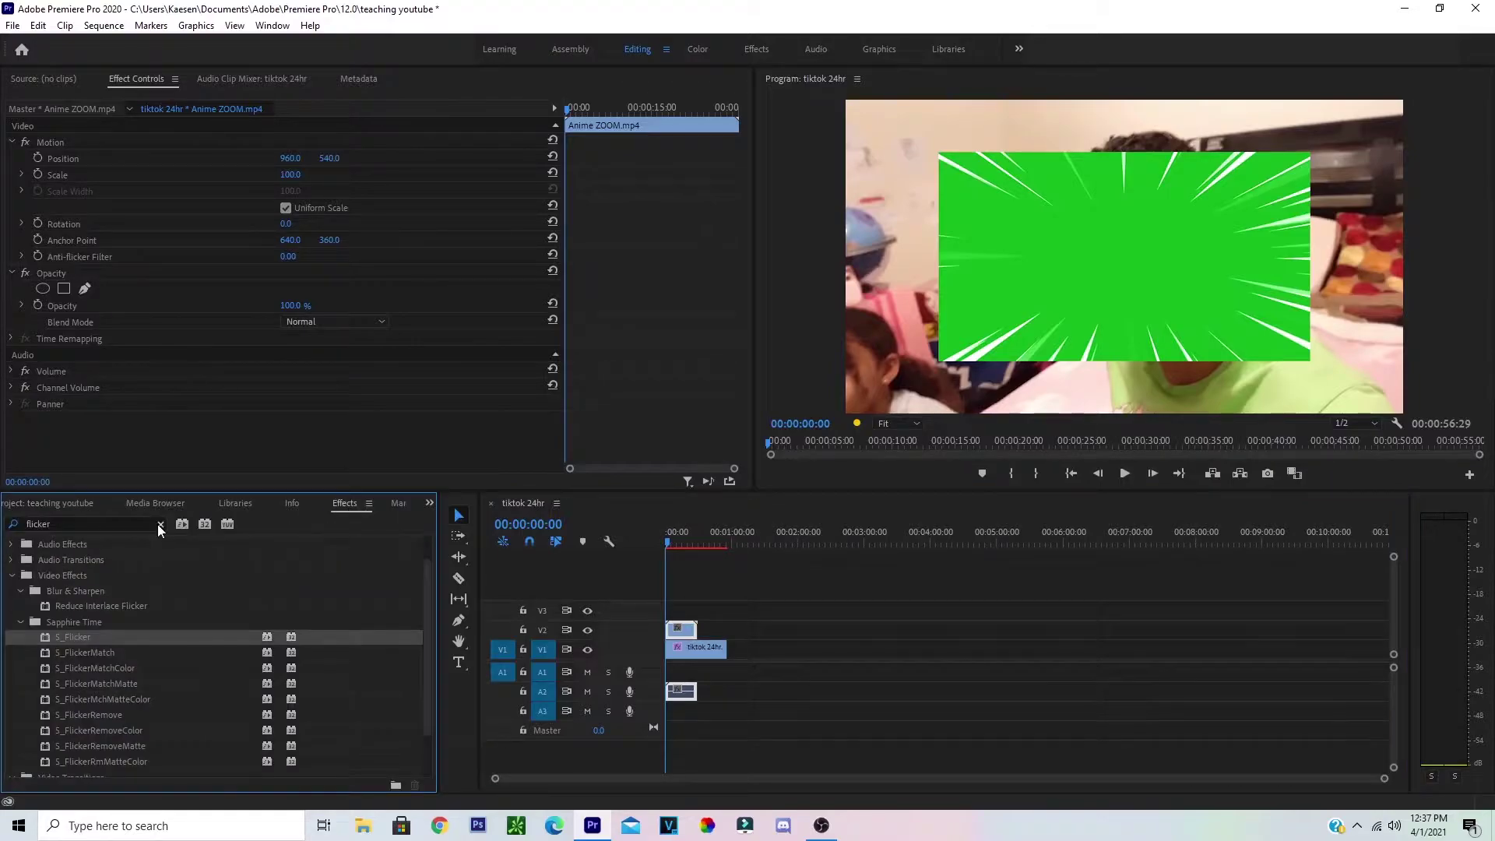
pyautogui.click(115, 522)
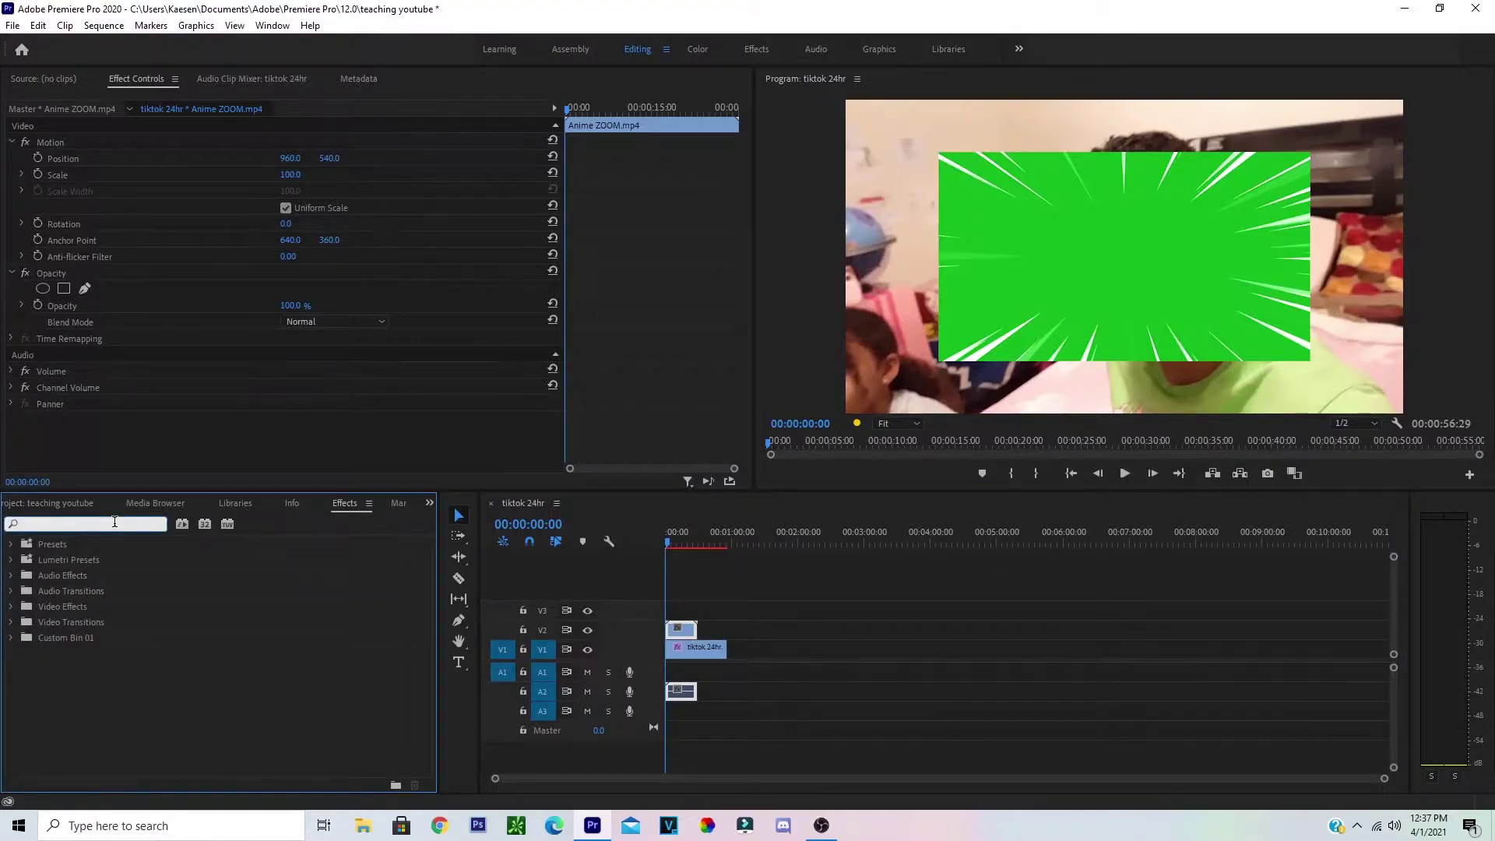
pyautogui.write('ultra')
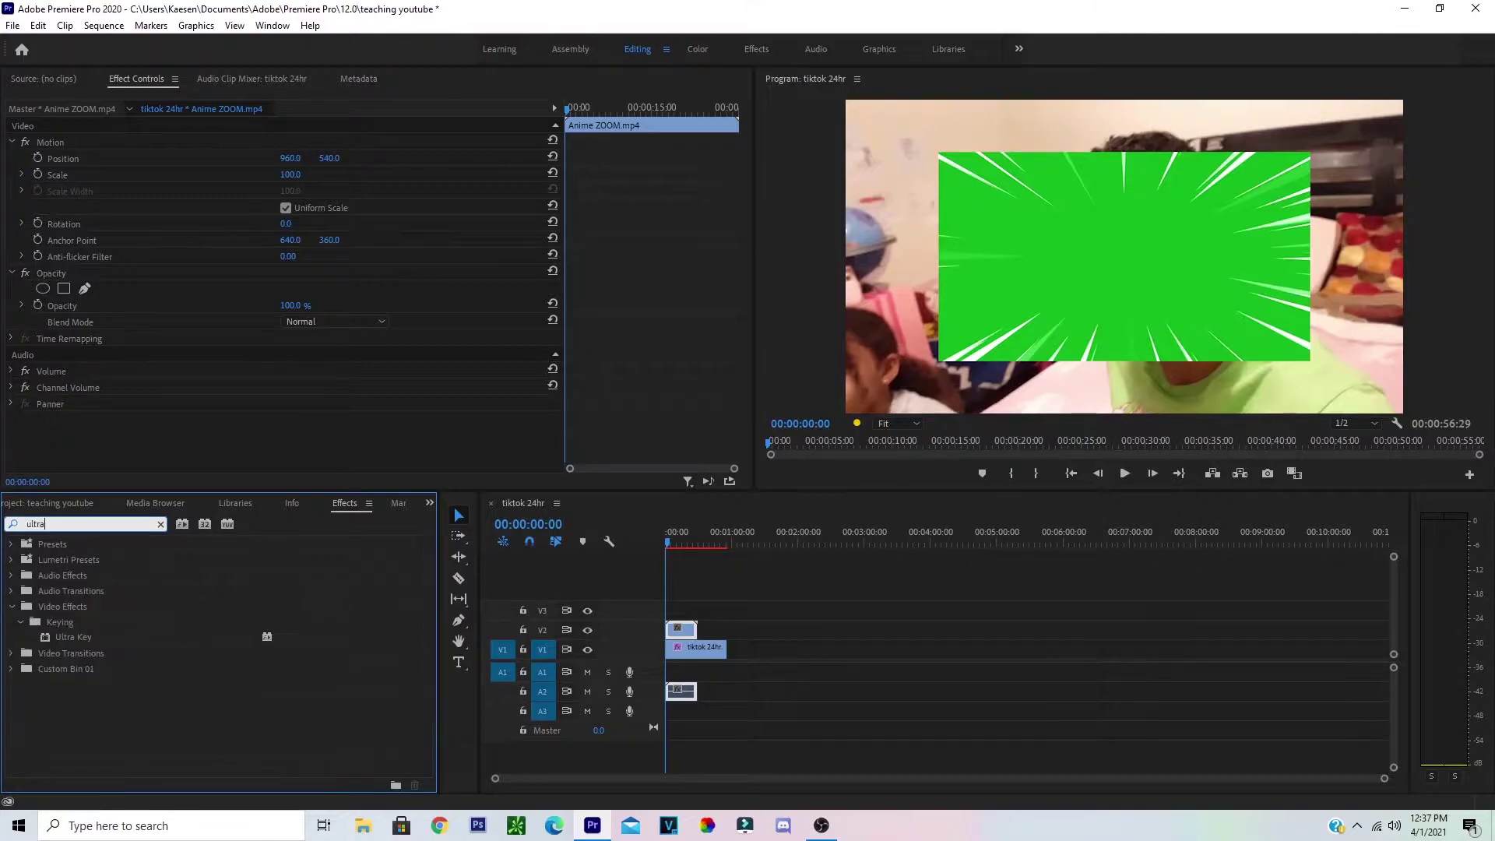
pyautogui.moveTo(80, 644); pyautogui.dragTo(688, 639)
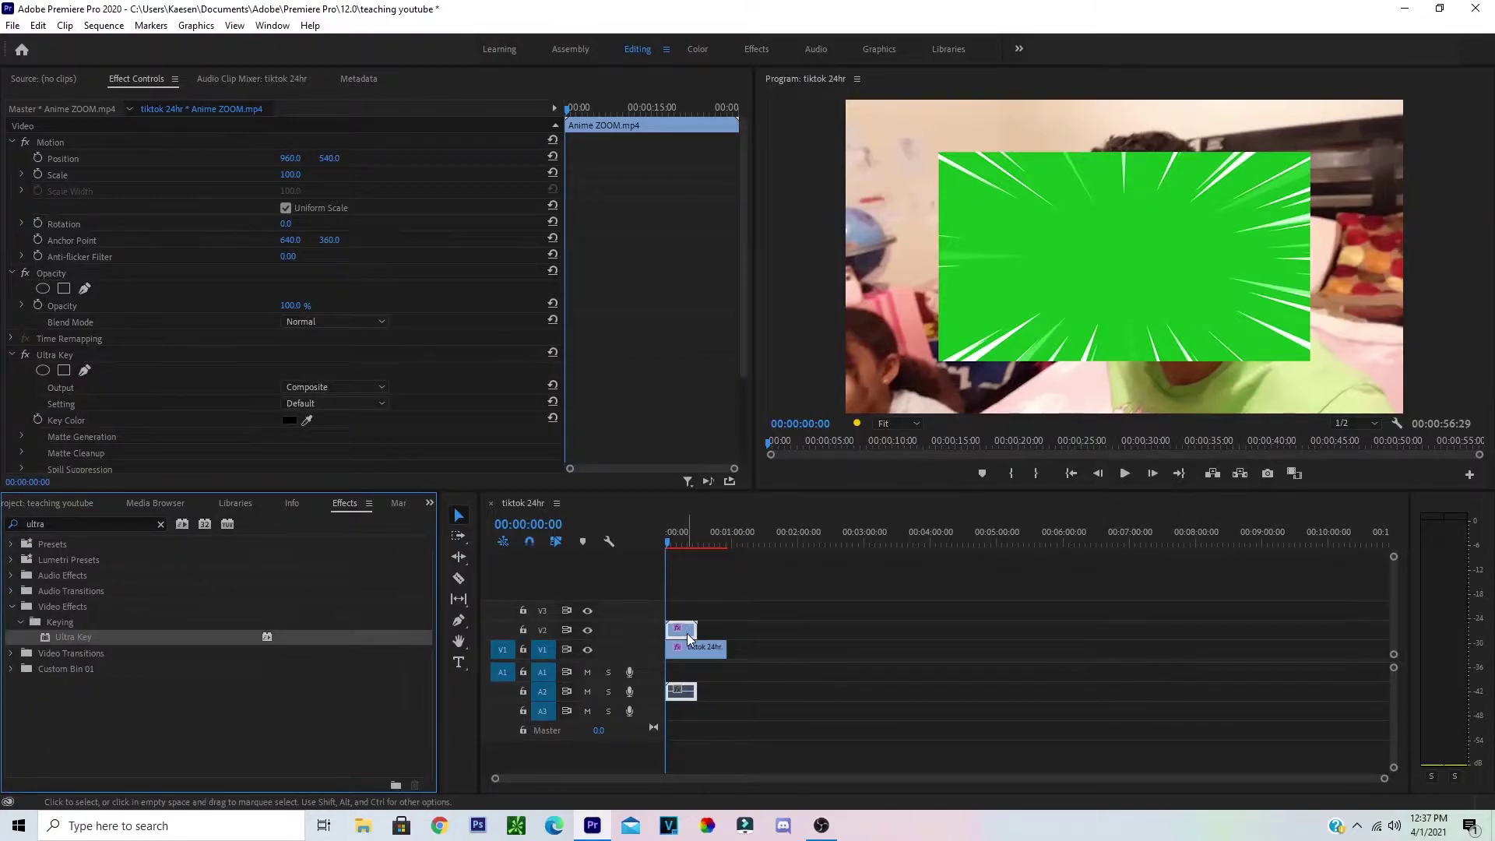
# Set the Ultra Key key color by sampling the green background of the Anime ZOOM overlay
pyautogui.click(309, 422)
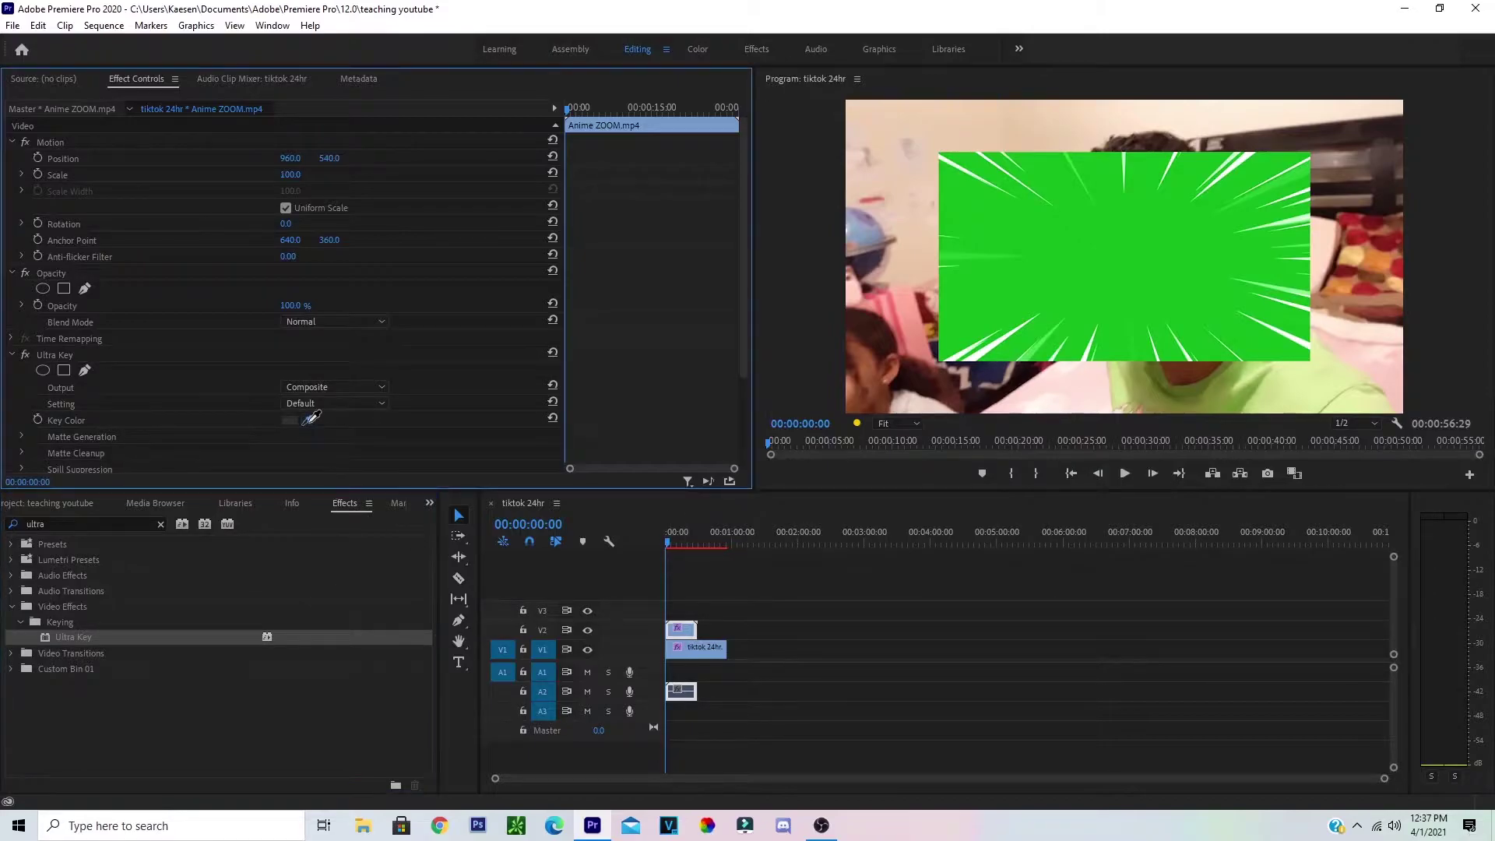
pyautogui.click(1053, 306)
pyautogui.click(1127, 256)
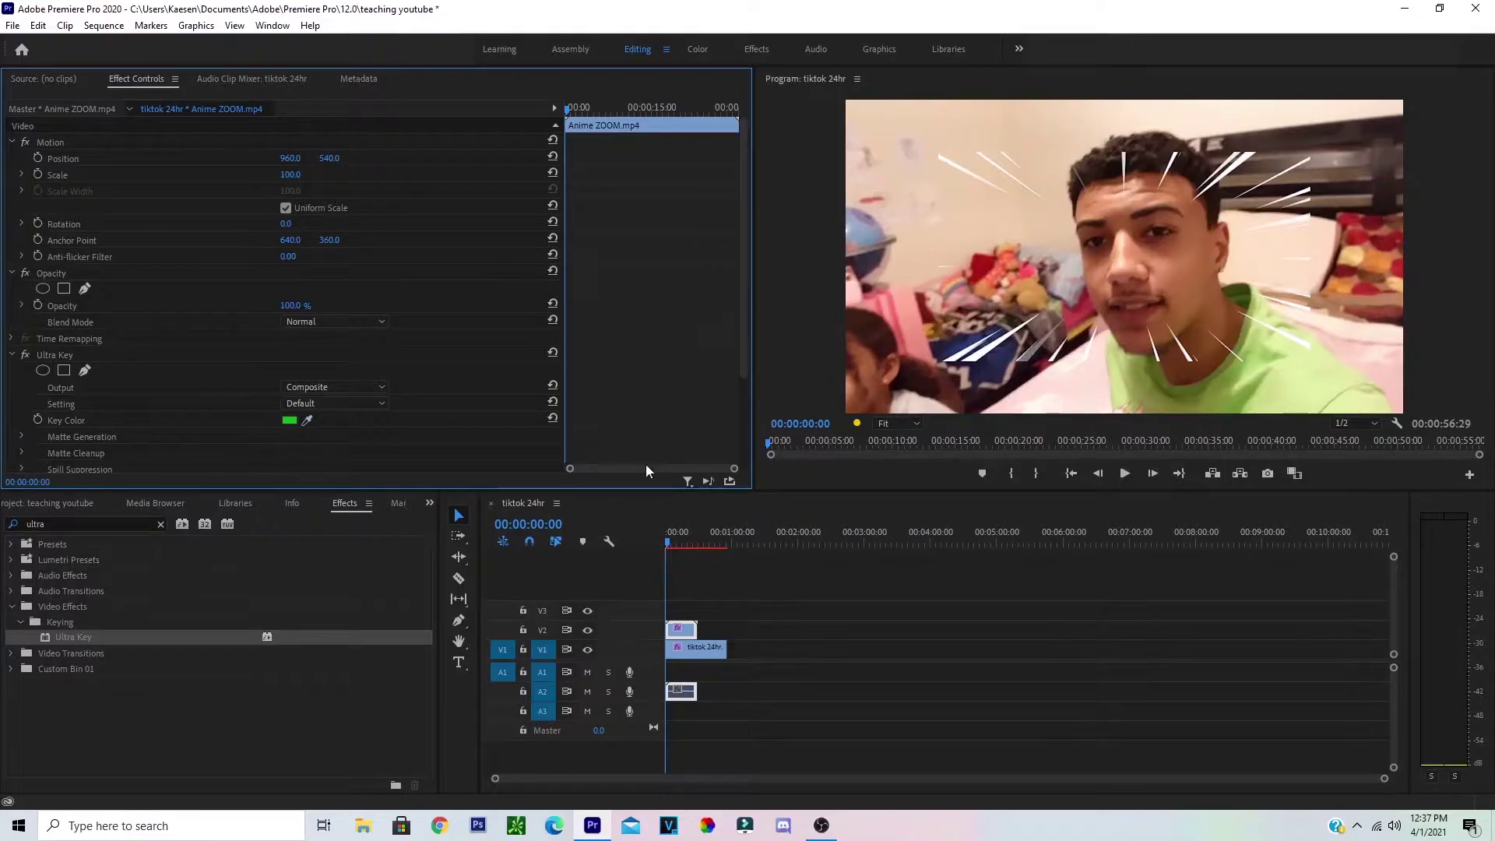
# Scale the Anime ZOOM overlay up to about 157% to cover the whole frame, with its horizontal position at about 965
pyautogui.click(1116, 292)
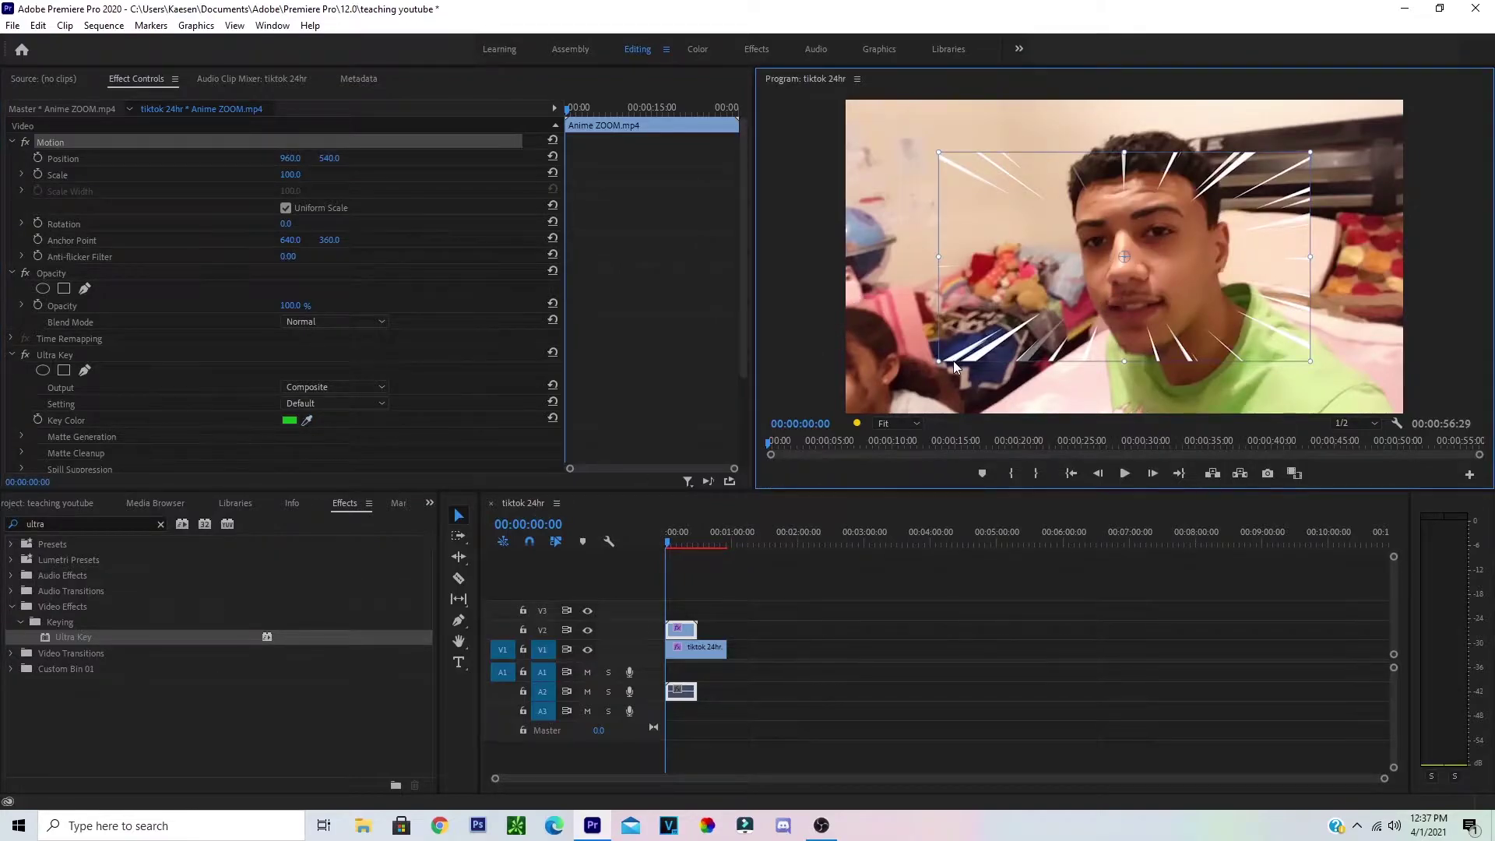
pyautogui.moveTo(940, 362); pyautogui.dragTo(827, 411)
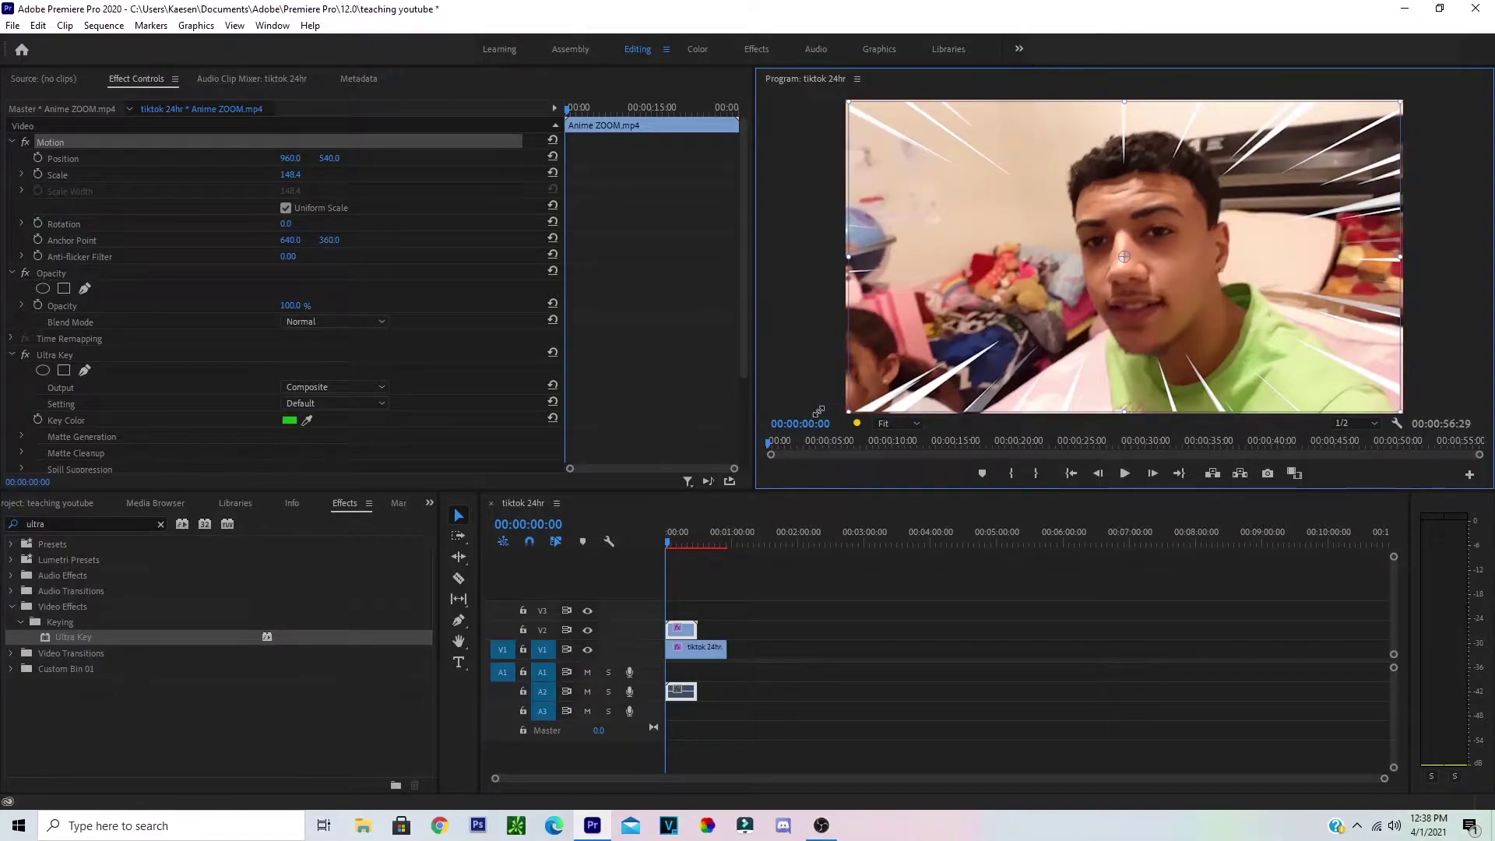
pyautogui.moveTo(1007, 327); pyautogui.dragTo(1013, 328)
pyautogui.moveTo(840, 409); pyautogui.dragTo(832, 414)
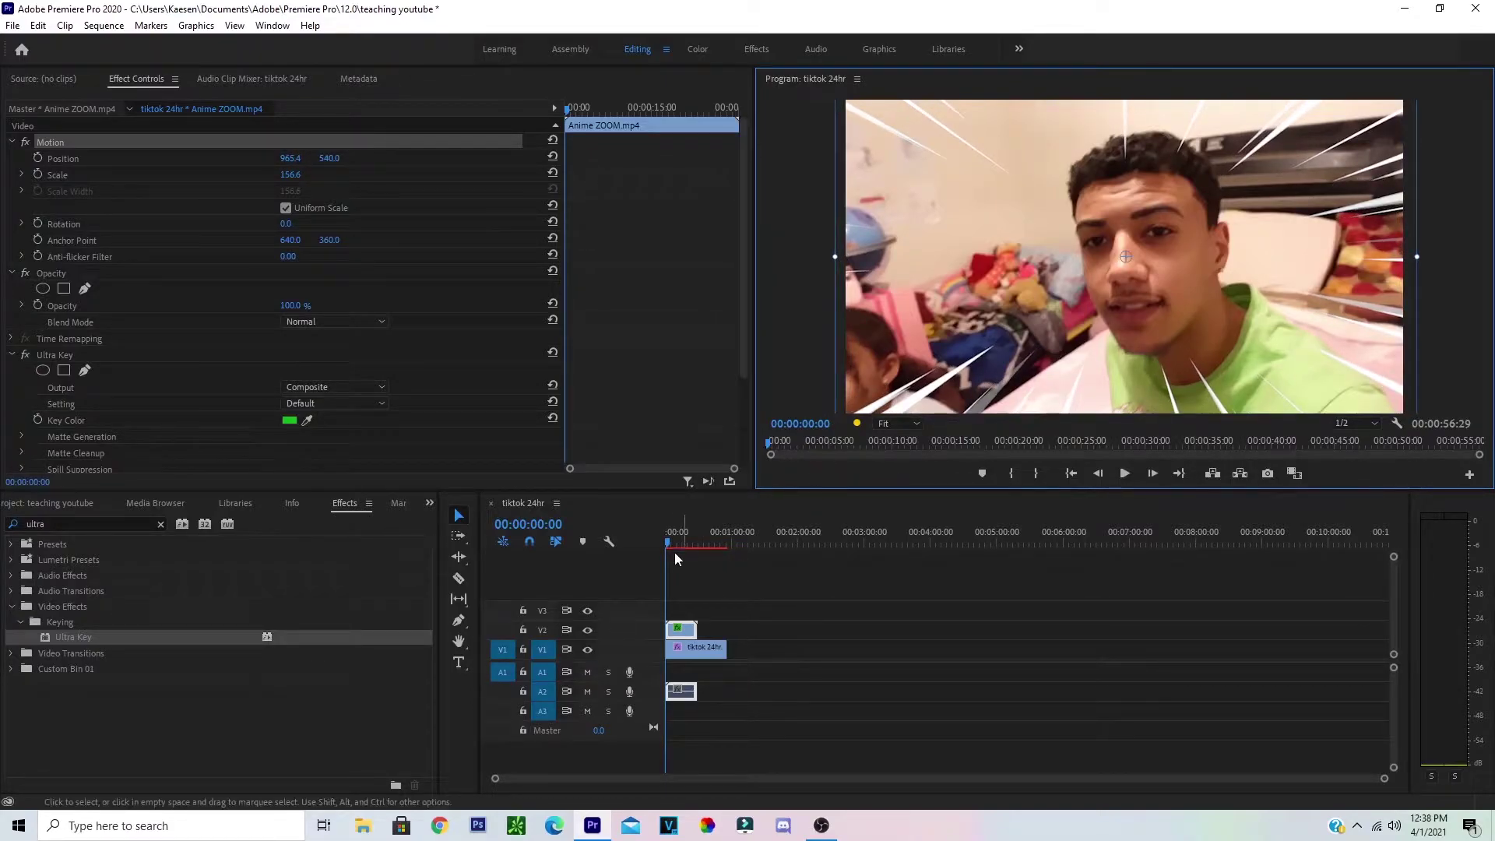
# Play the opening of the sequence to preview the keyed Anime ZOOM overlay on the video
pyautogui.moveTo(667, 543)
pyautogui.mouseDown()
pyautogui.moveTo(679, 544)
pyautogui.moveTo(666, 545)
pyautogui.mouseUp()
pyautogui.click(1124, 474)
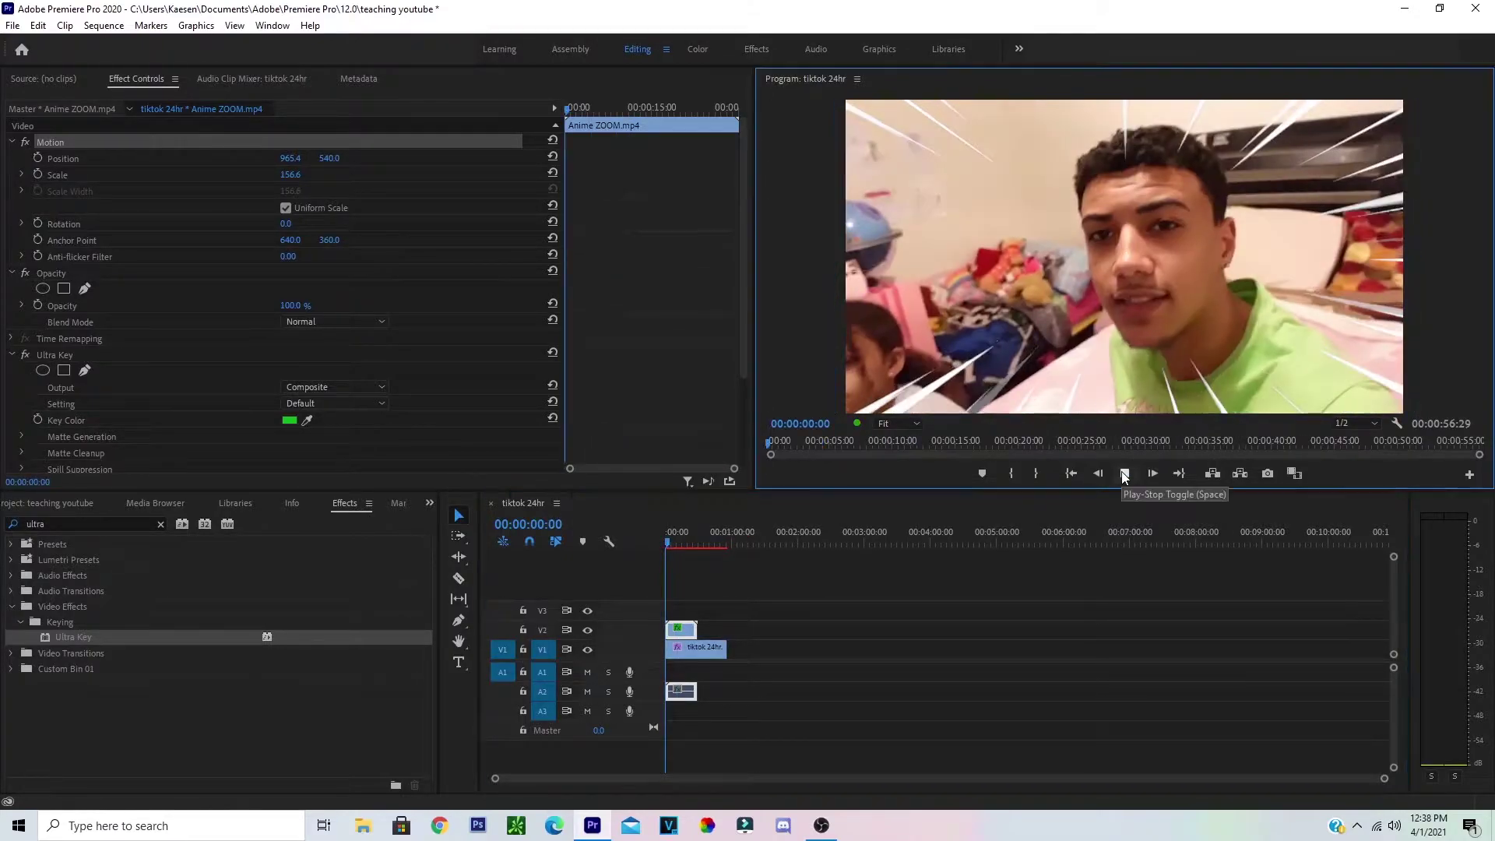
pyautogui.click(1124, 474)
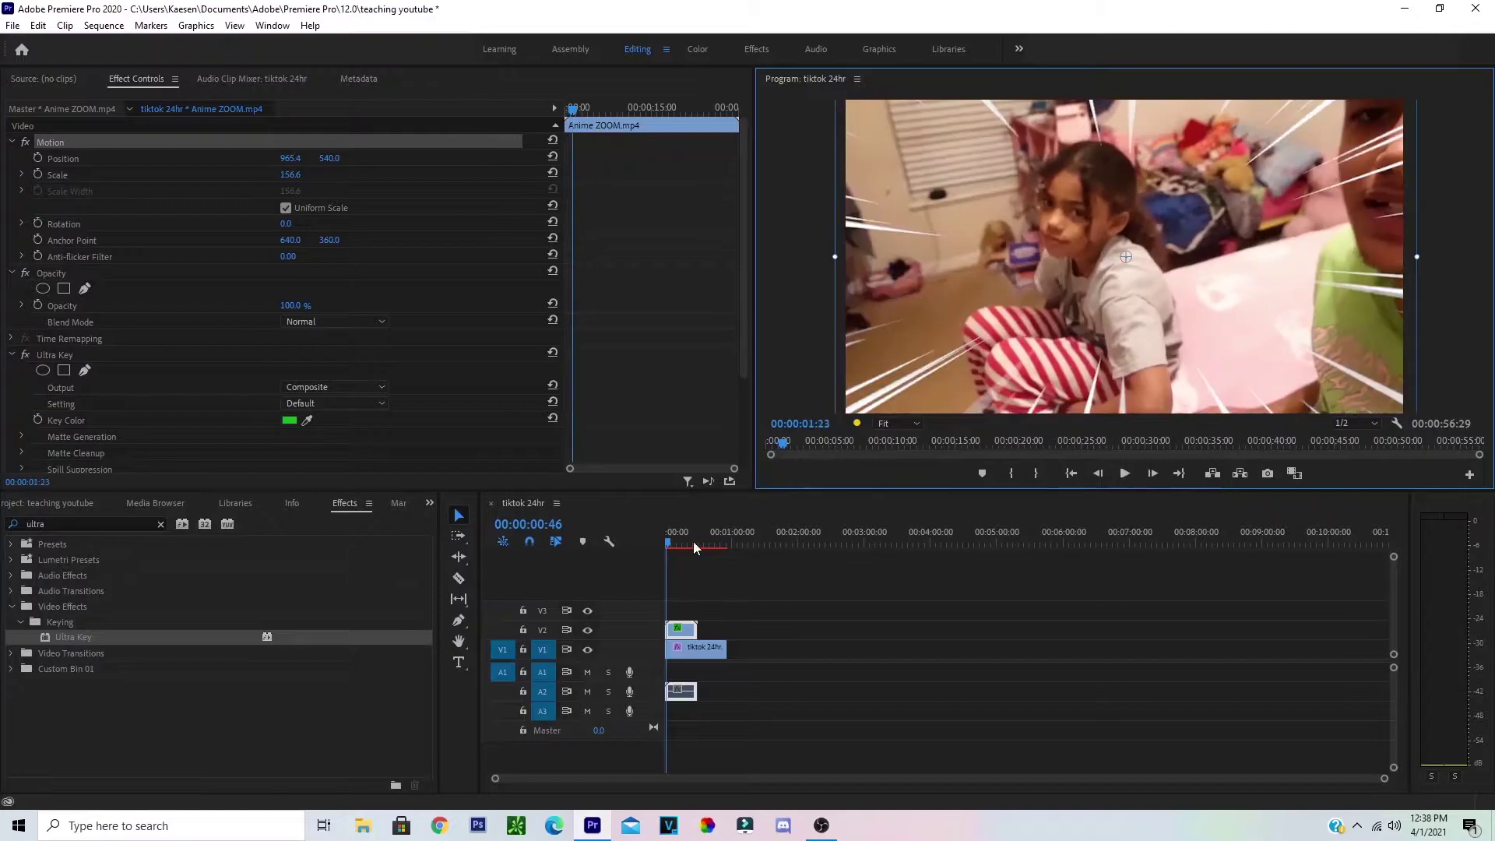
# Import FaZe Banks Intro Song from the Music folder and place it at the sequence start on V3 and A3
pyautogui.click(667, 545)
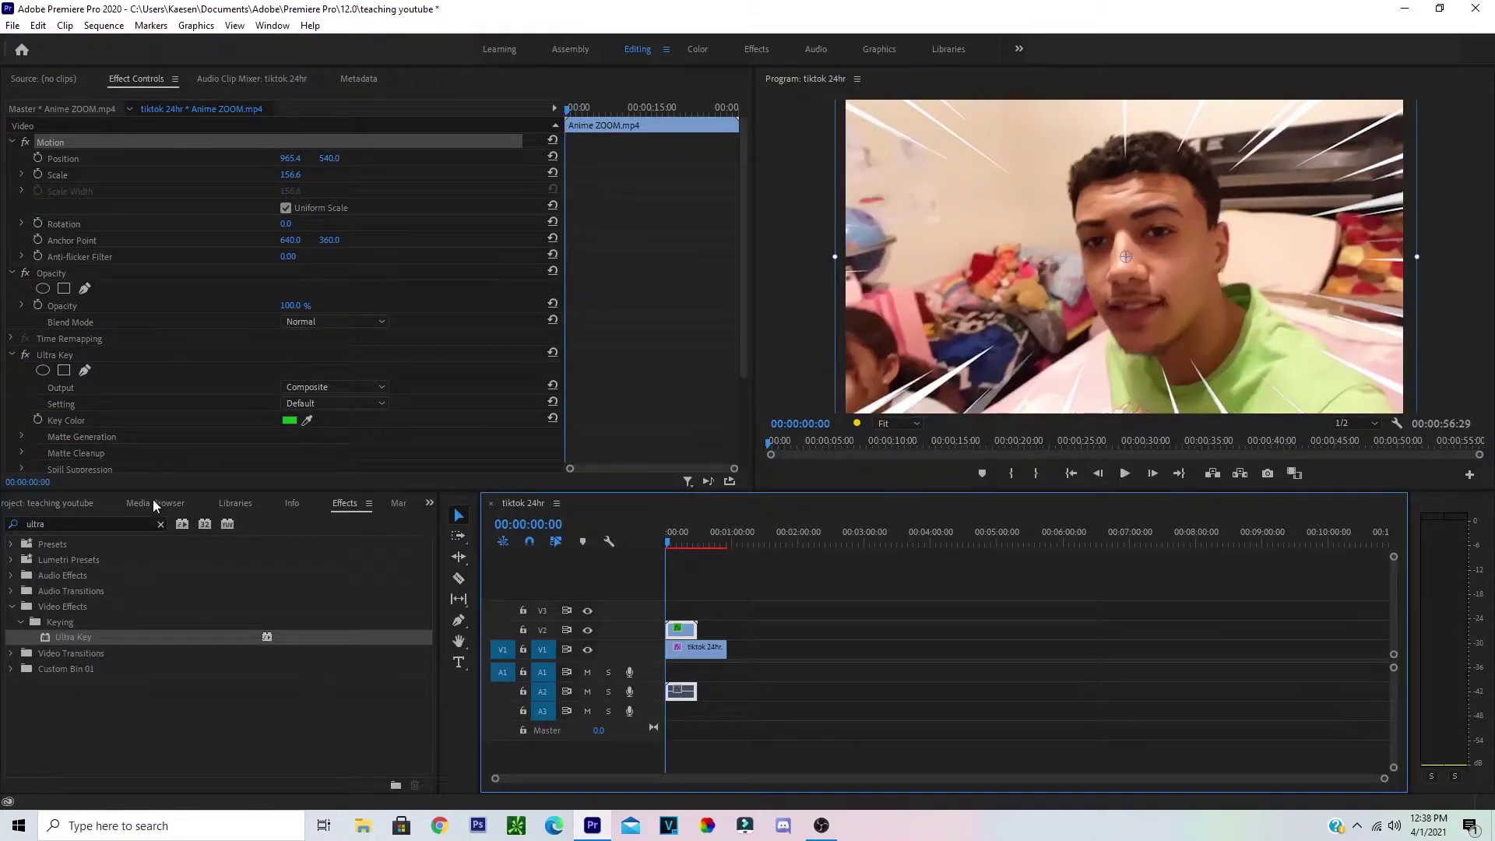
pyautogui.click(63, 503)
pyautogui.doubleClick(108, 702)
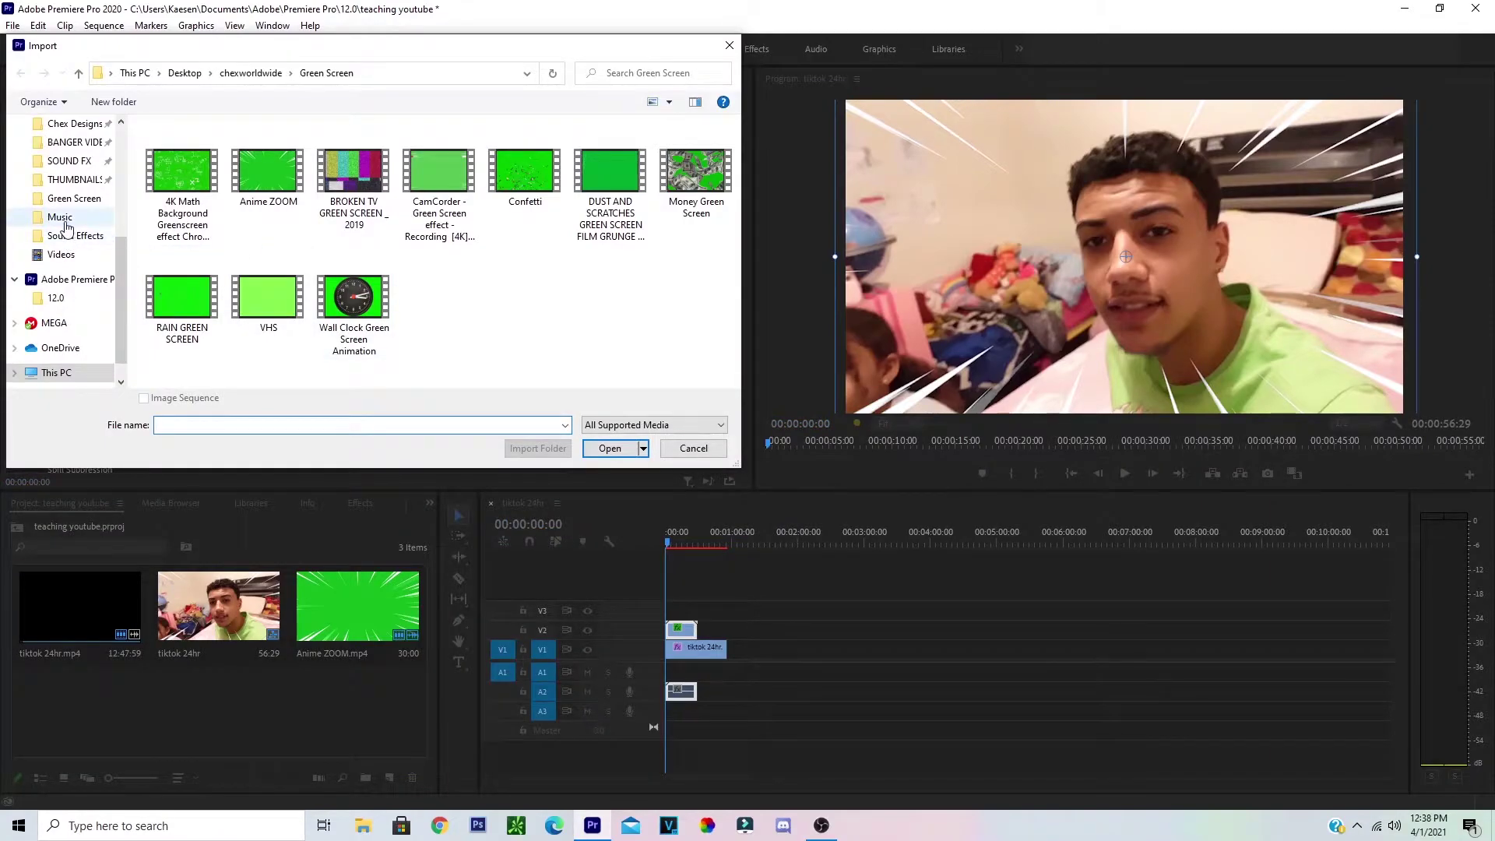
pyautogui.click(63, 220)
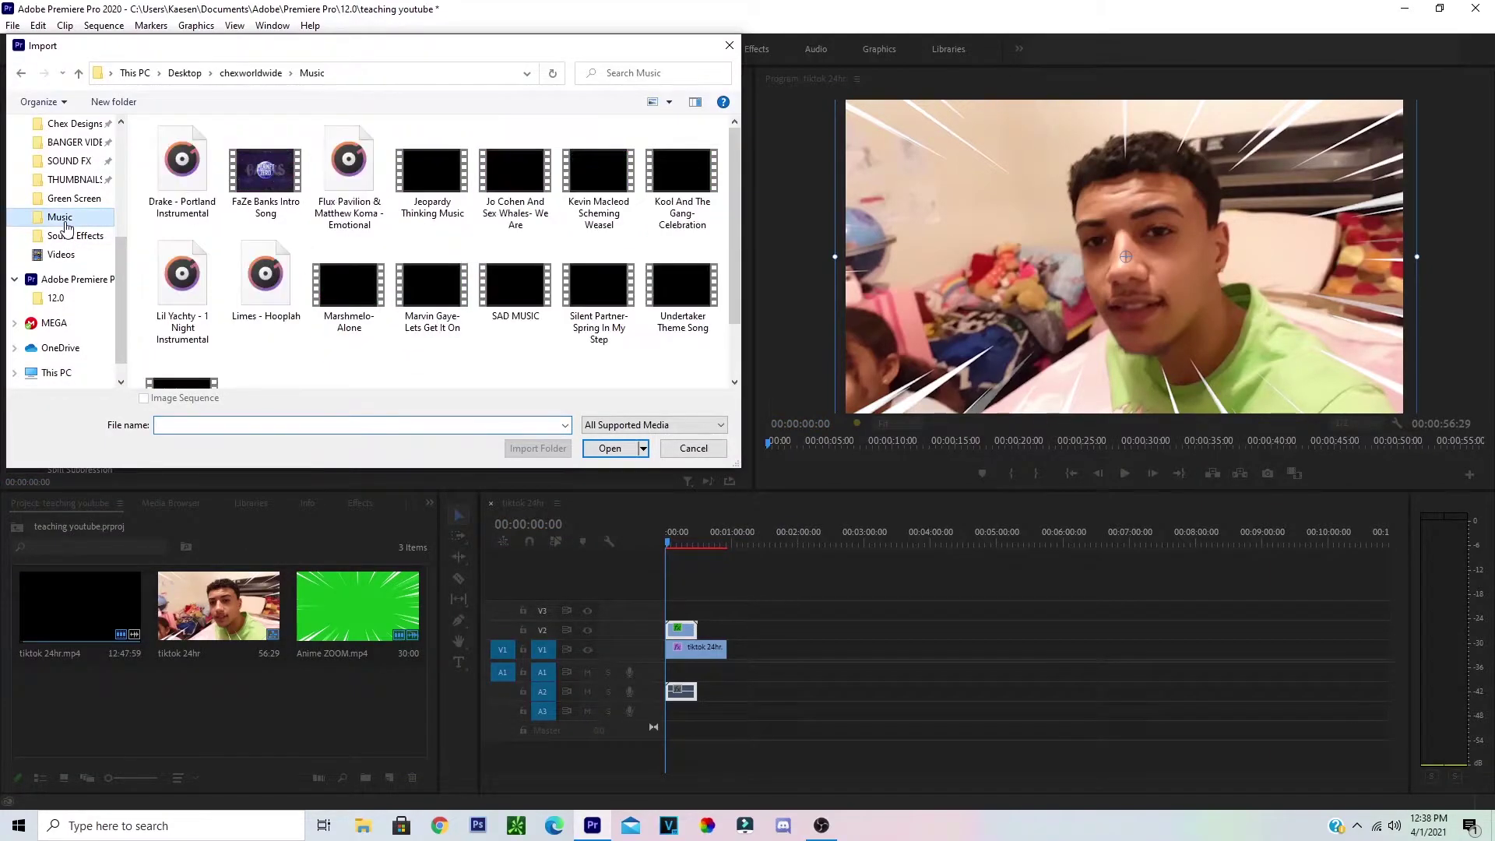
pyautogui.click(270, 171)
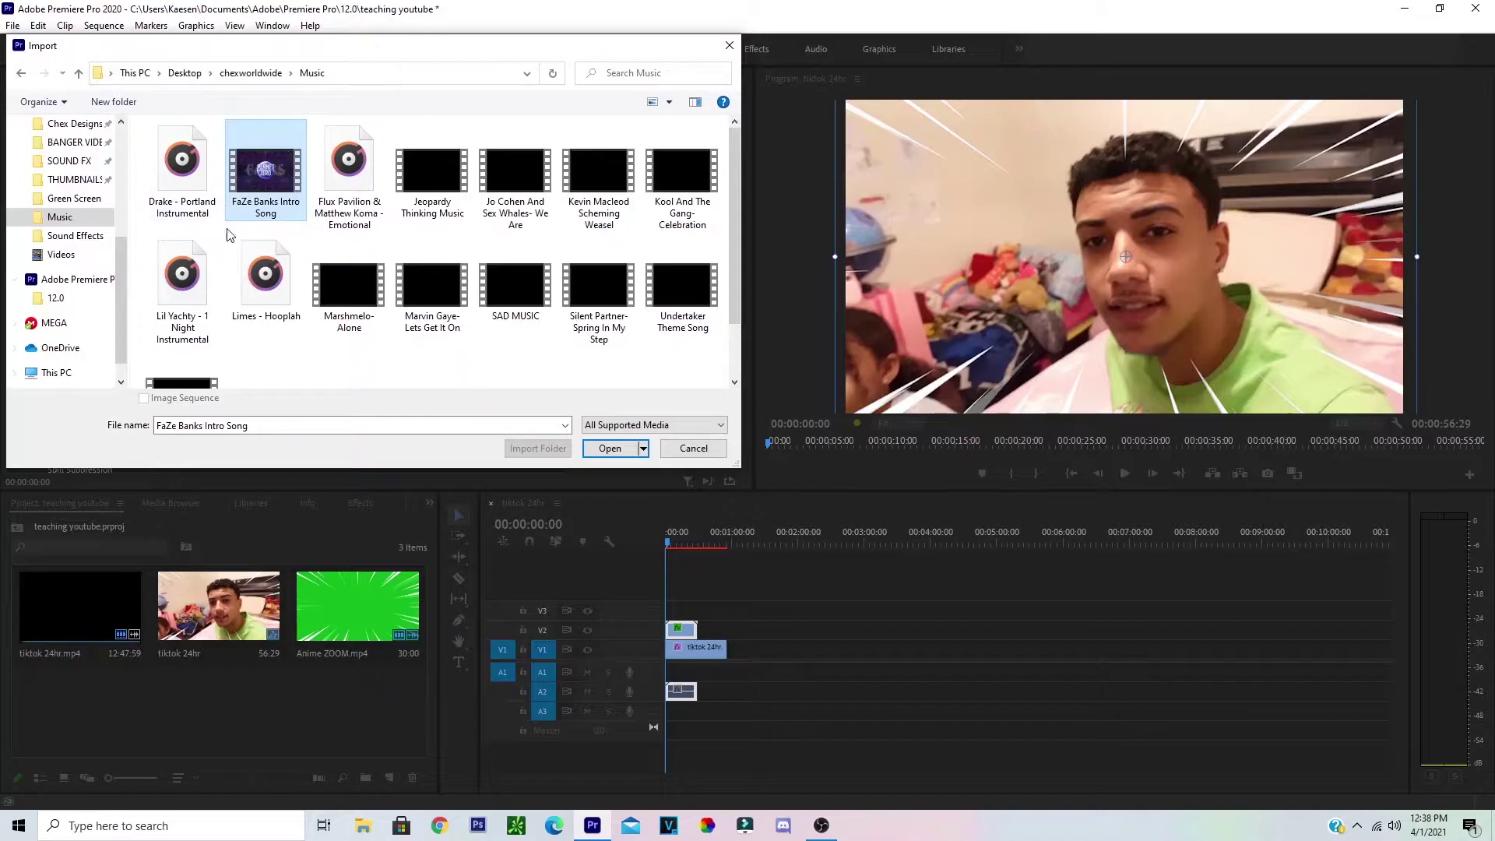
pyautogui.click(610, 448)
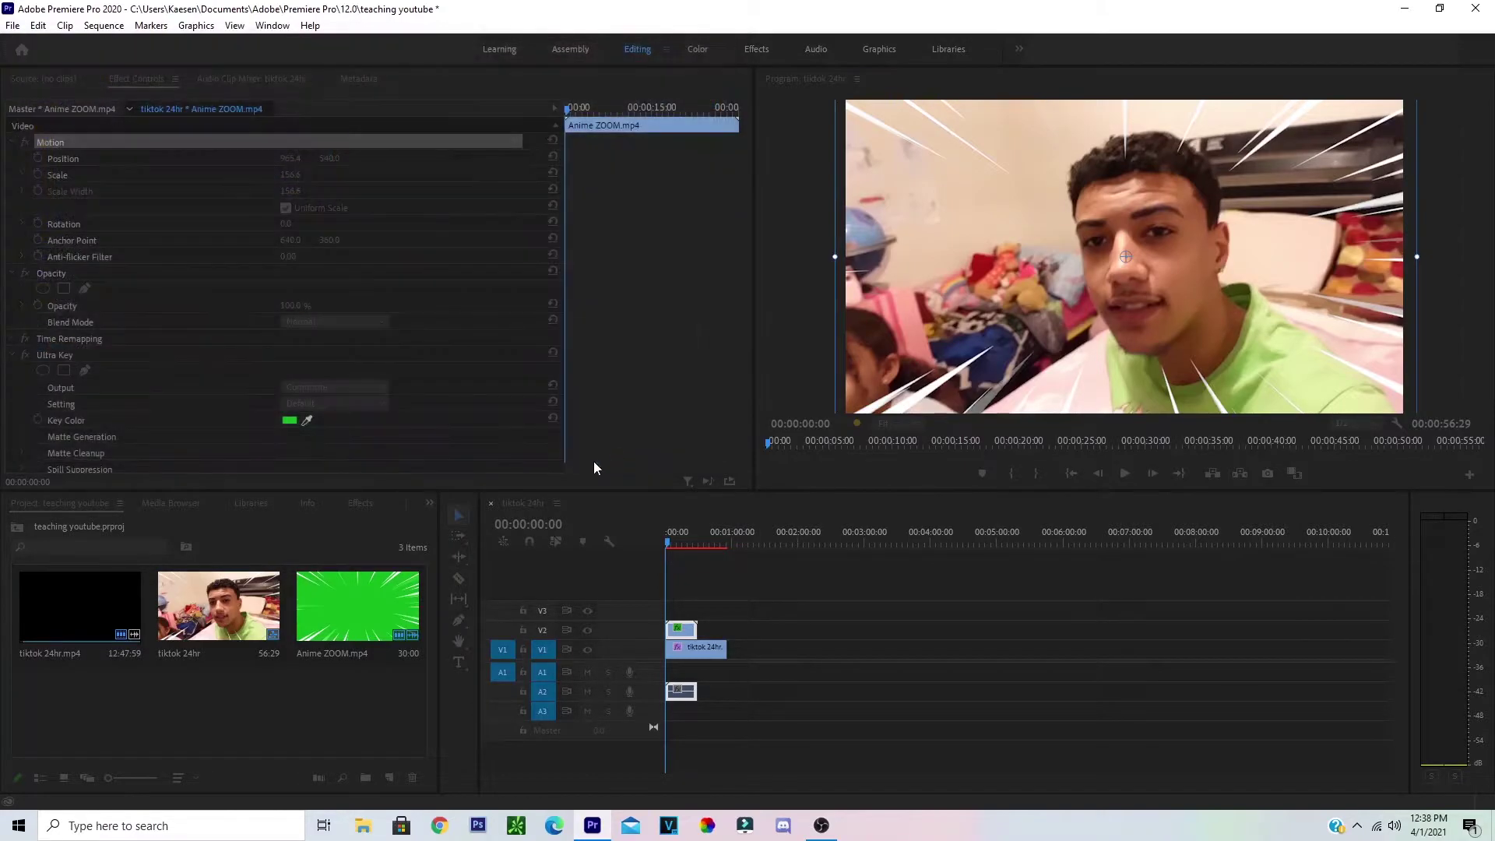
pyautogui.moveTo(125, 700); pyautogui.dragTo(673, 717)
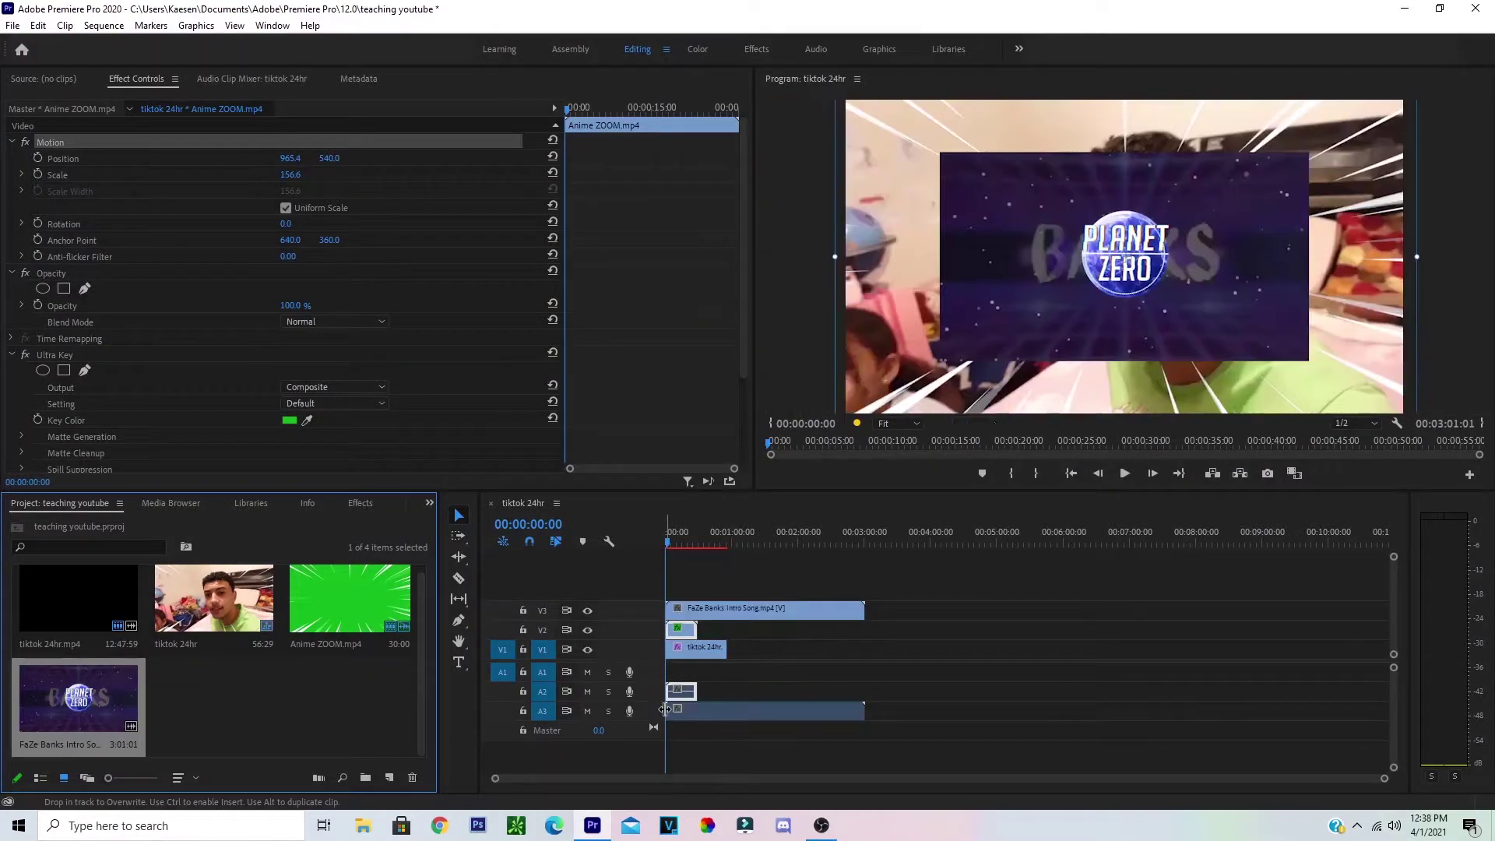
# Unlink the FaZe Banks Intro Song clip's video from its audio and delete the video part on V3
pyautogui.click(814, 613)
pyautogui.rightClick(814, 614)
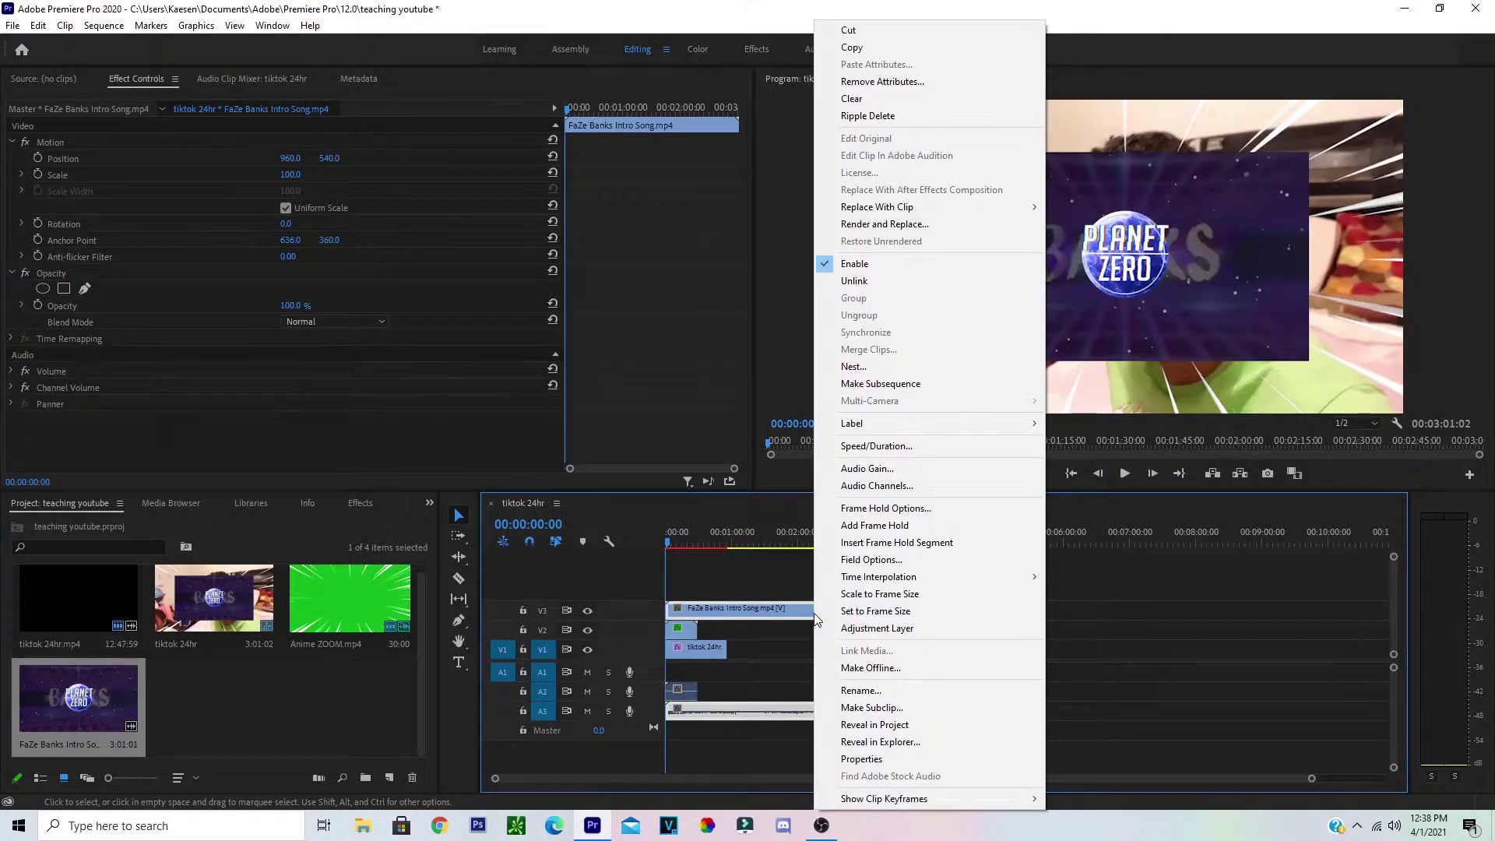
pyautogui.click(886, 279)
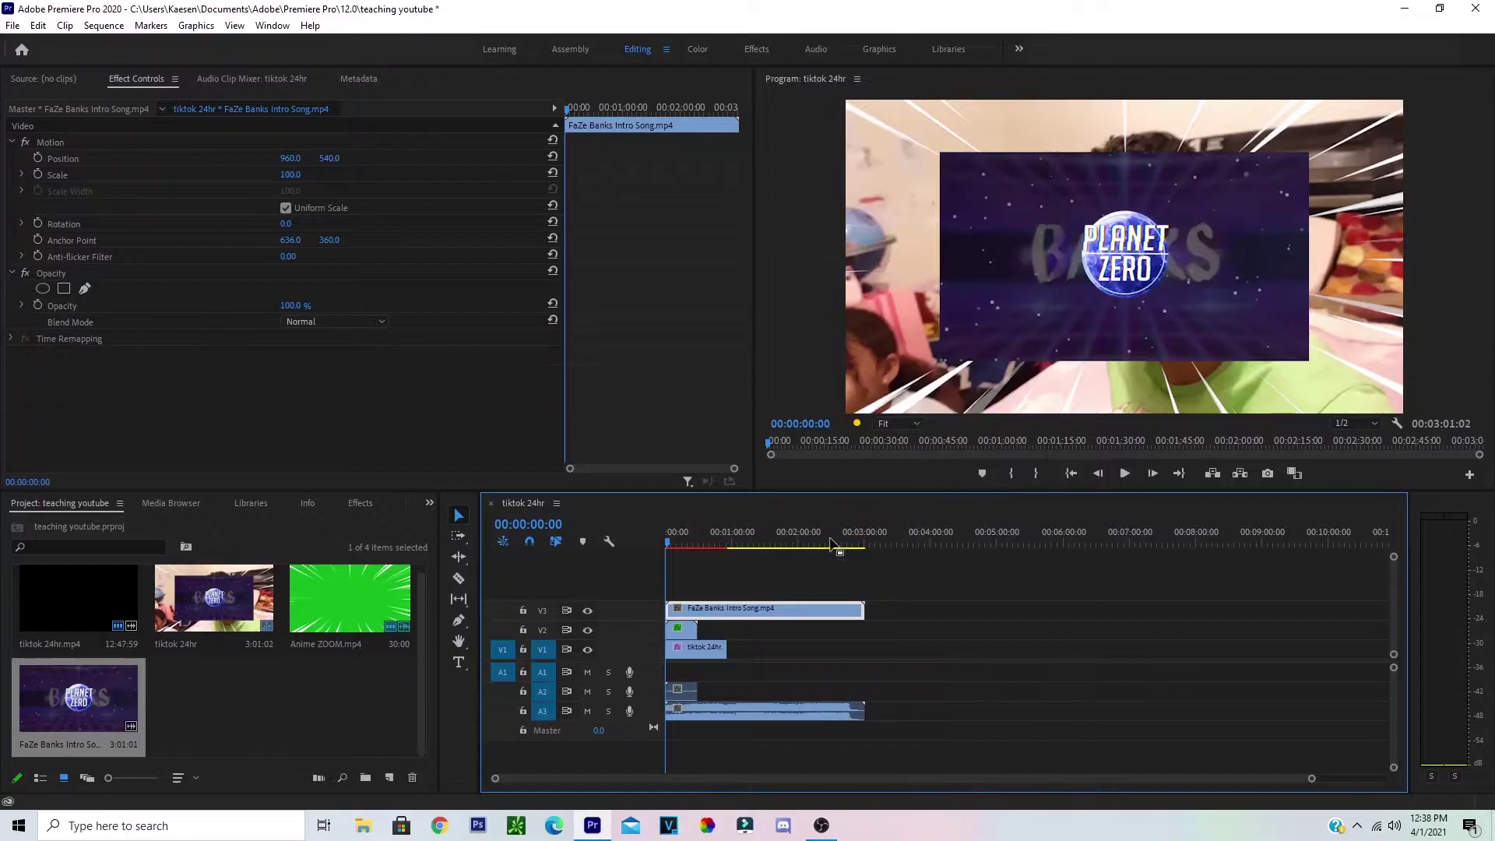
pyautogui.rightClick(805, 605)
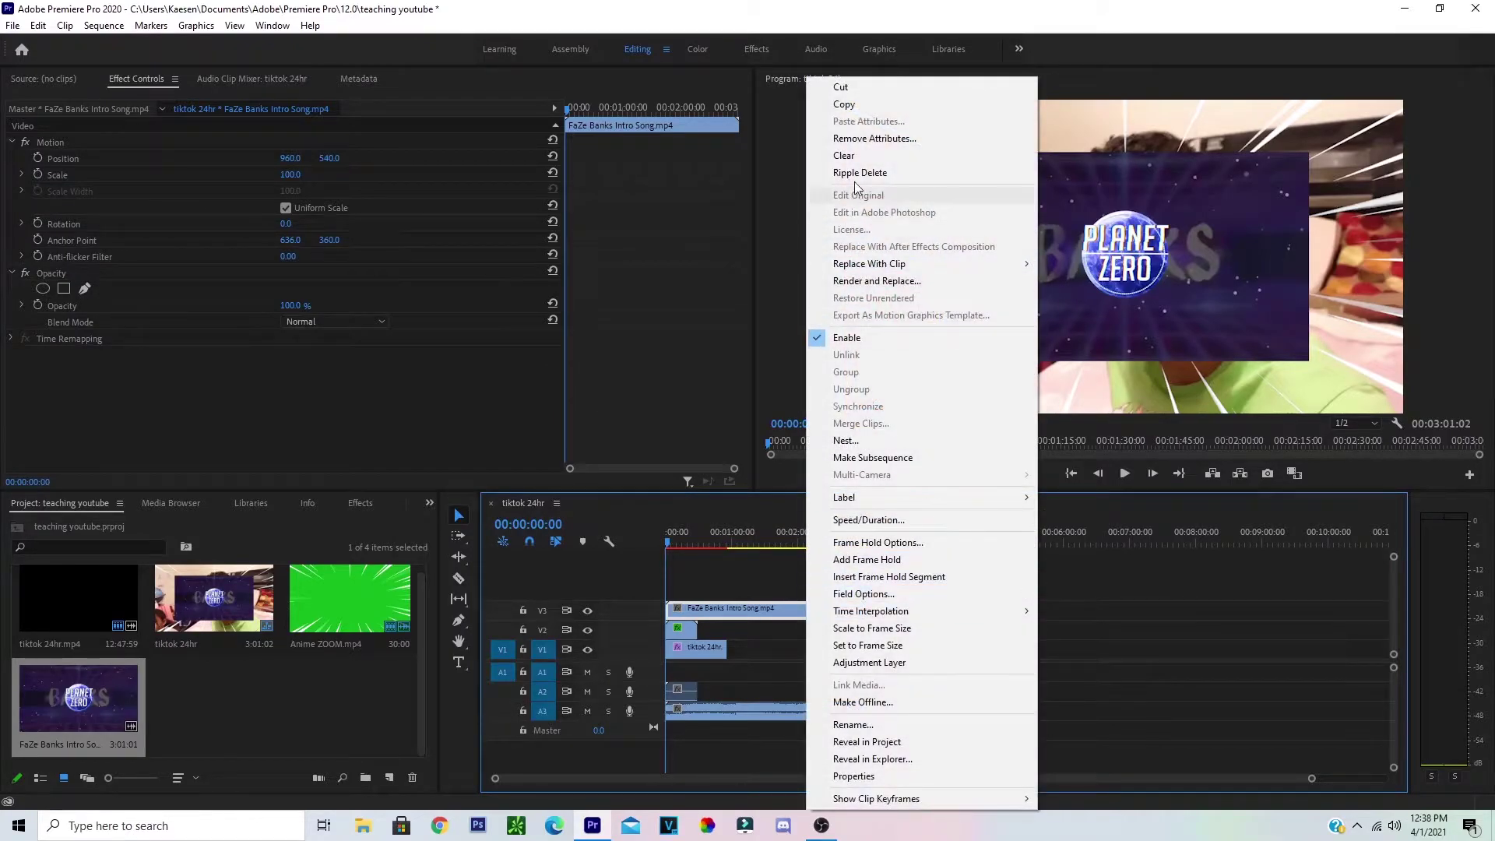
pyautogui.click(861, 156)
# Split the song on A3 at 00:01:02:41 and ripple delete the part before the cut
pyautogui.moveTo(674, 542); pyautogui.dragTo(734, 548)
pyautogui.click(732, 708)
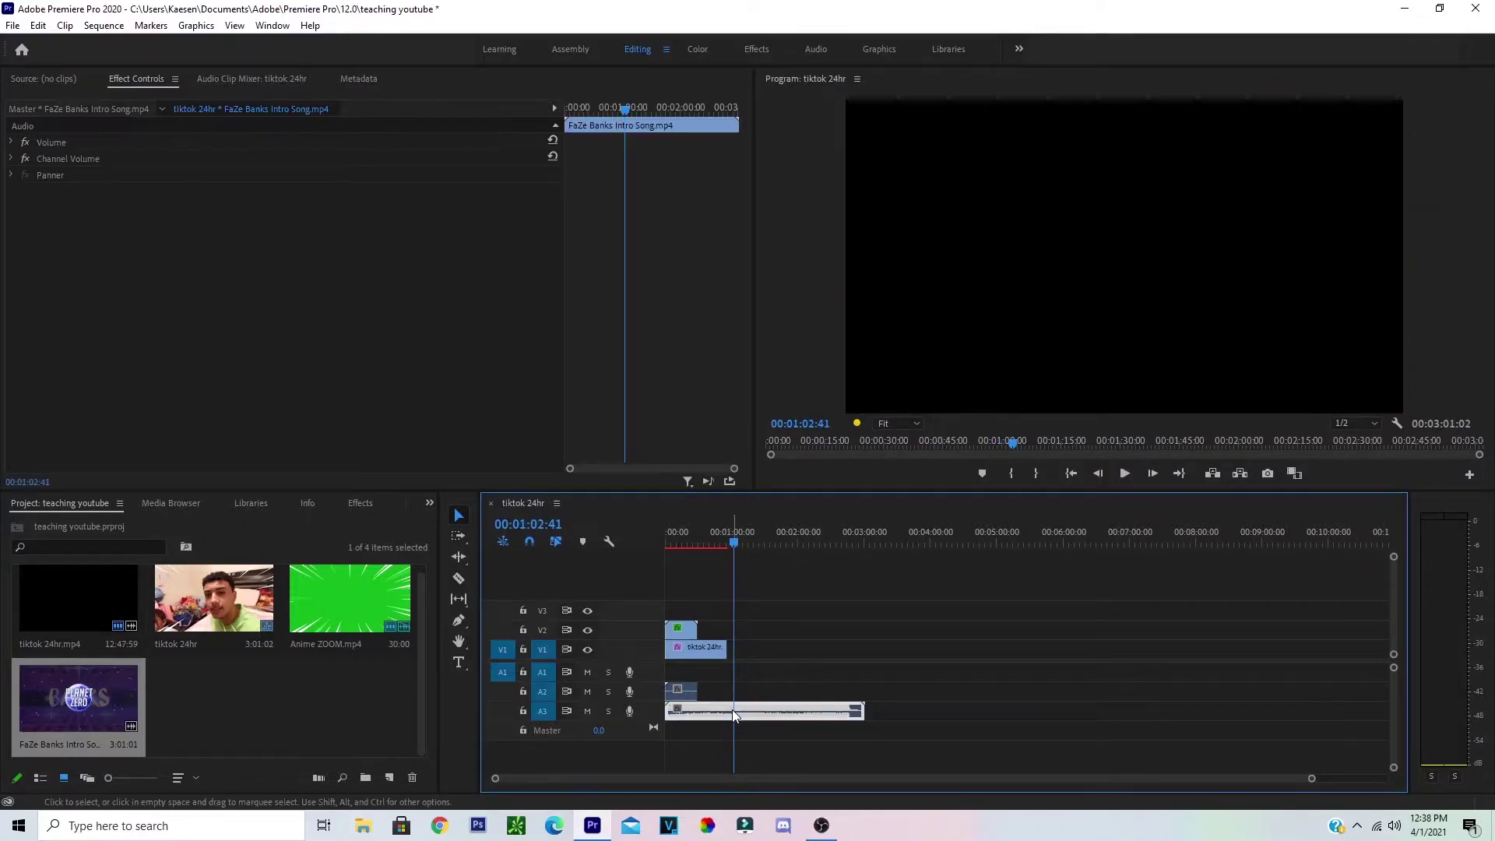
pyautogui.press('c')
pyautogui.hotkey('ctrl', 'k')
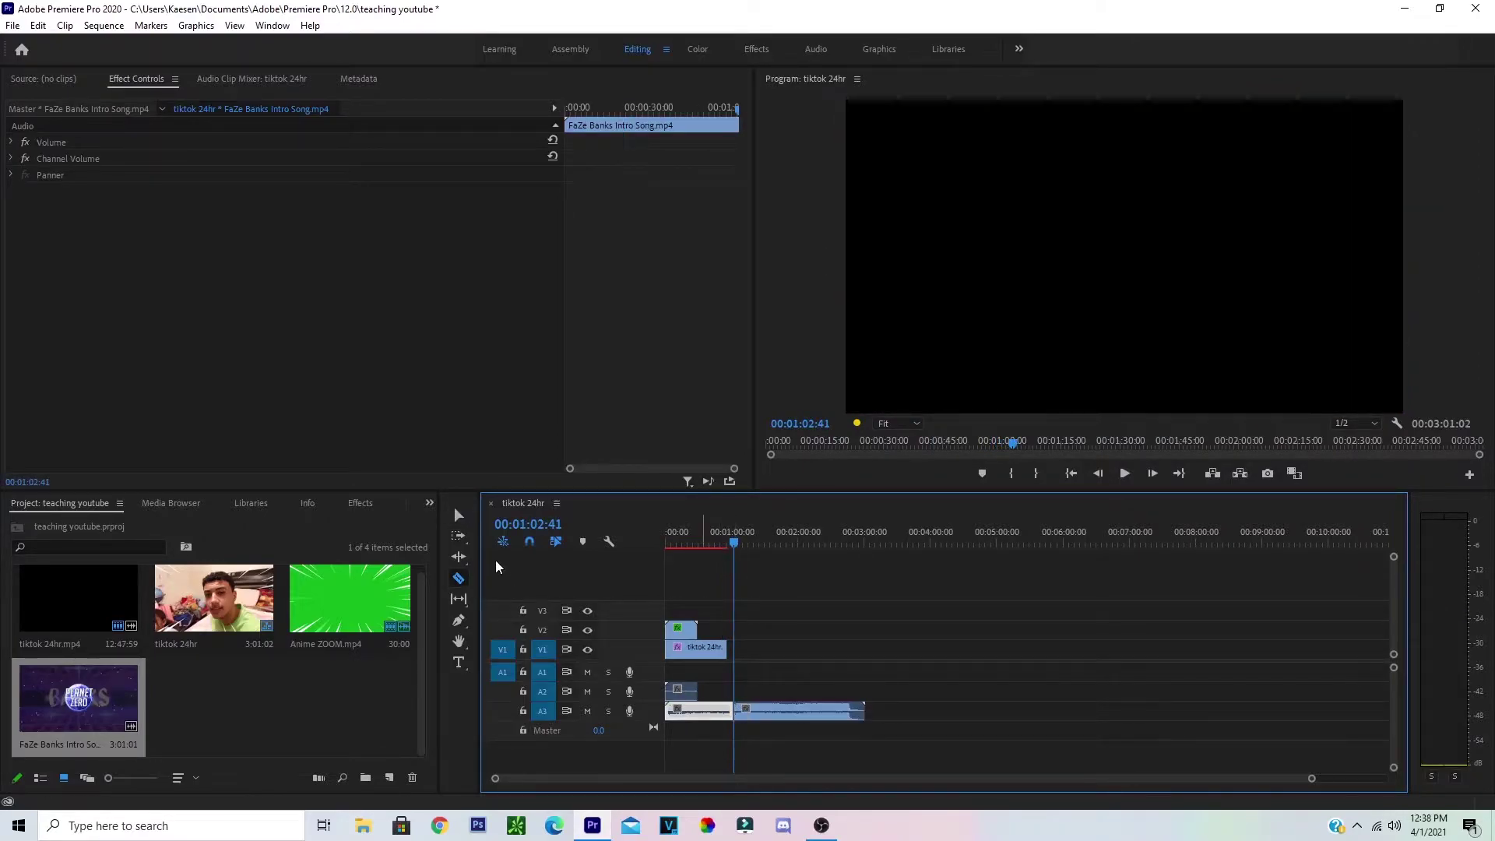
pyautogui.click(459, 515)
pyautogui.rightClick(709, 710)
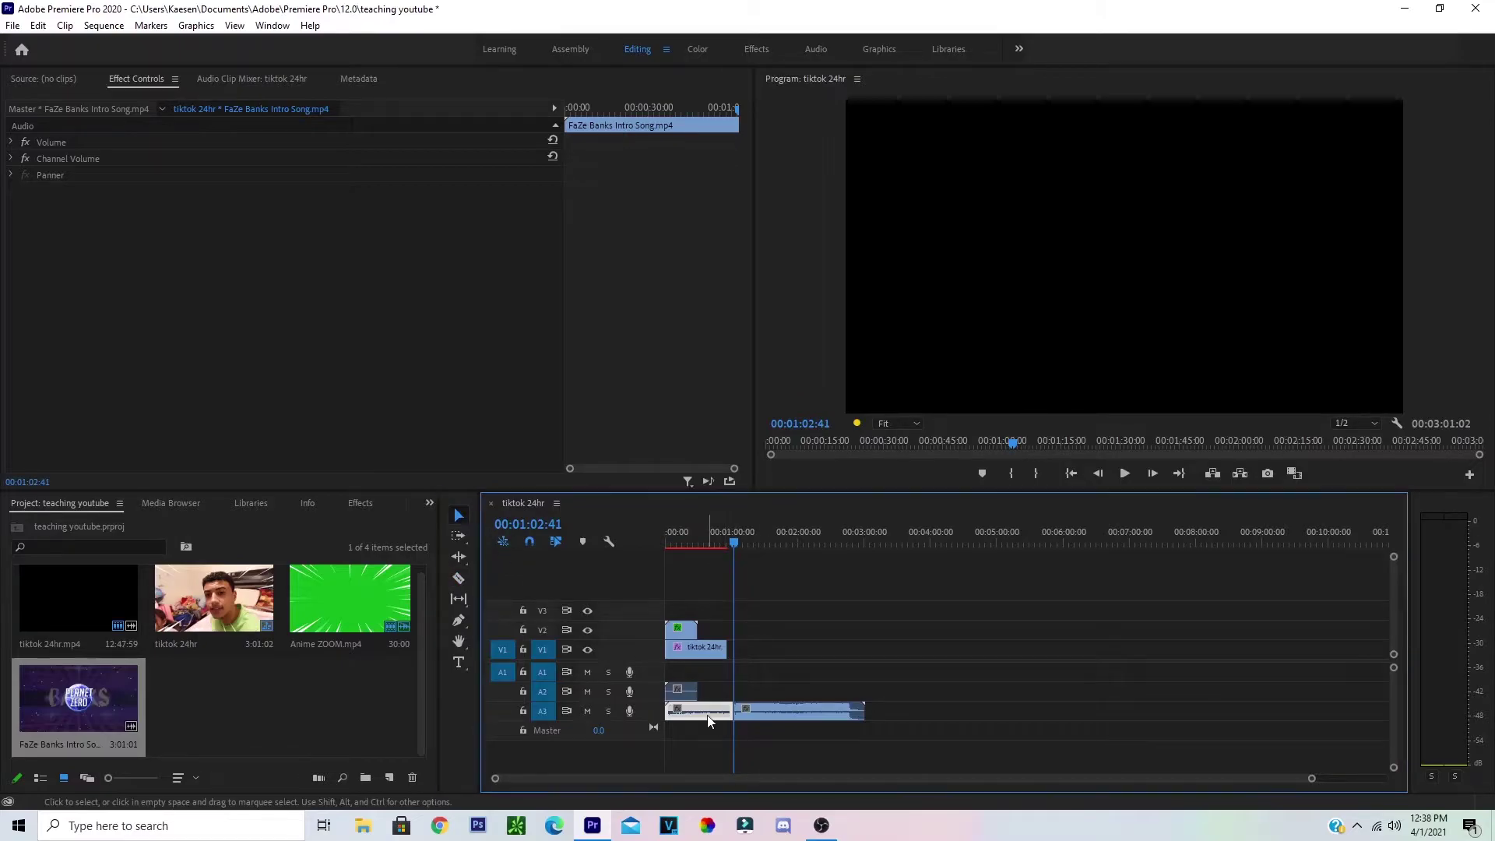
pyautogui.click(759, 175)
# Adjust the gain of the remaining song clip on A3 by -10 dB
pyautogui.press('Home')
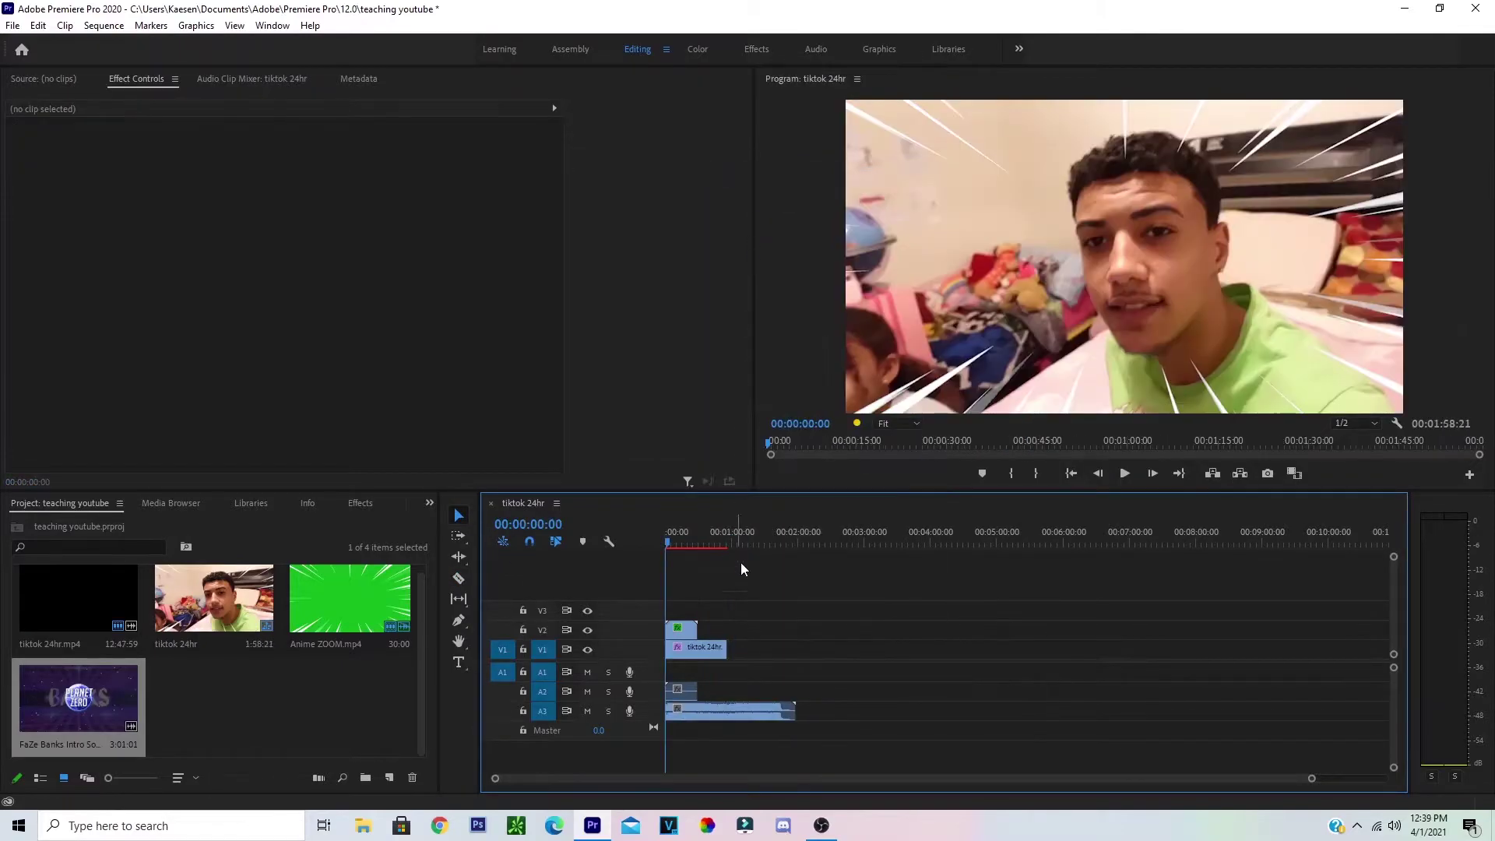
pyautogui.moveTo(690, 545); pyautogui.dragTo(667, 548)
pyautogui.click(739, 710)
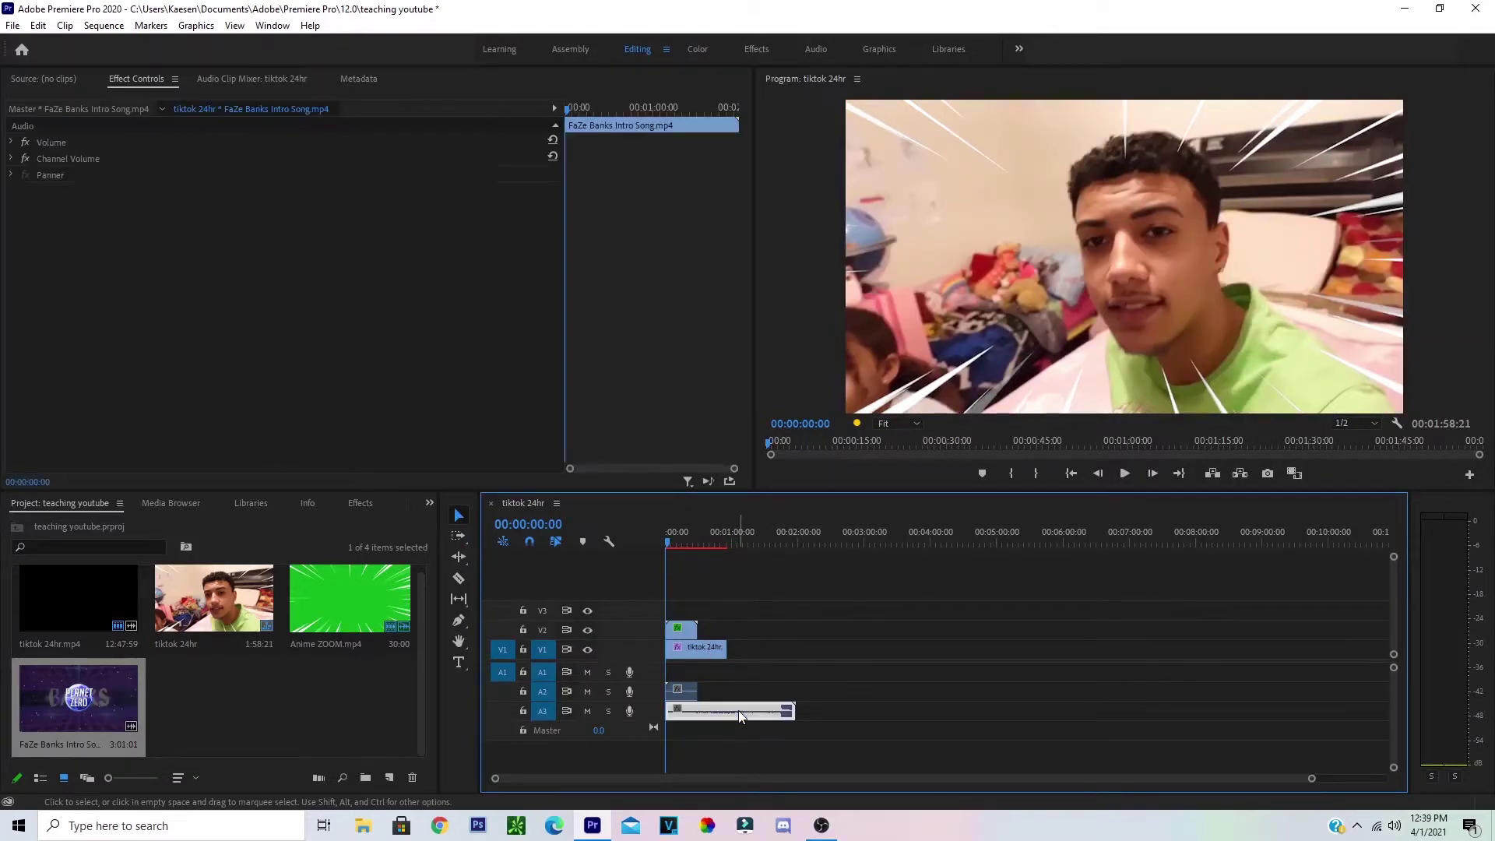
pyautogui.rightClick(738, 710)
pyautogui.click(778, 527)
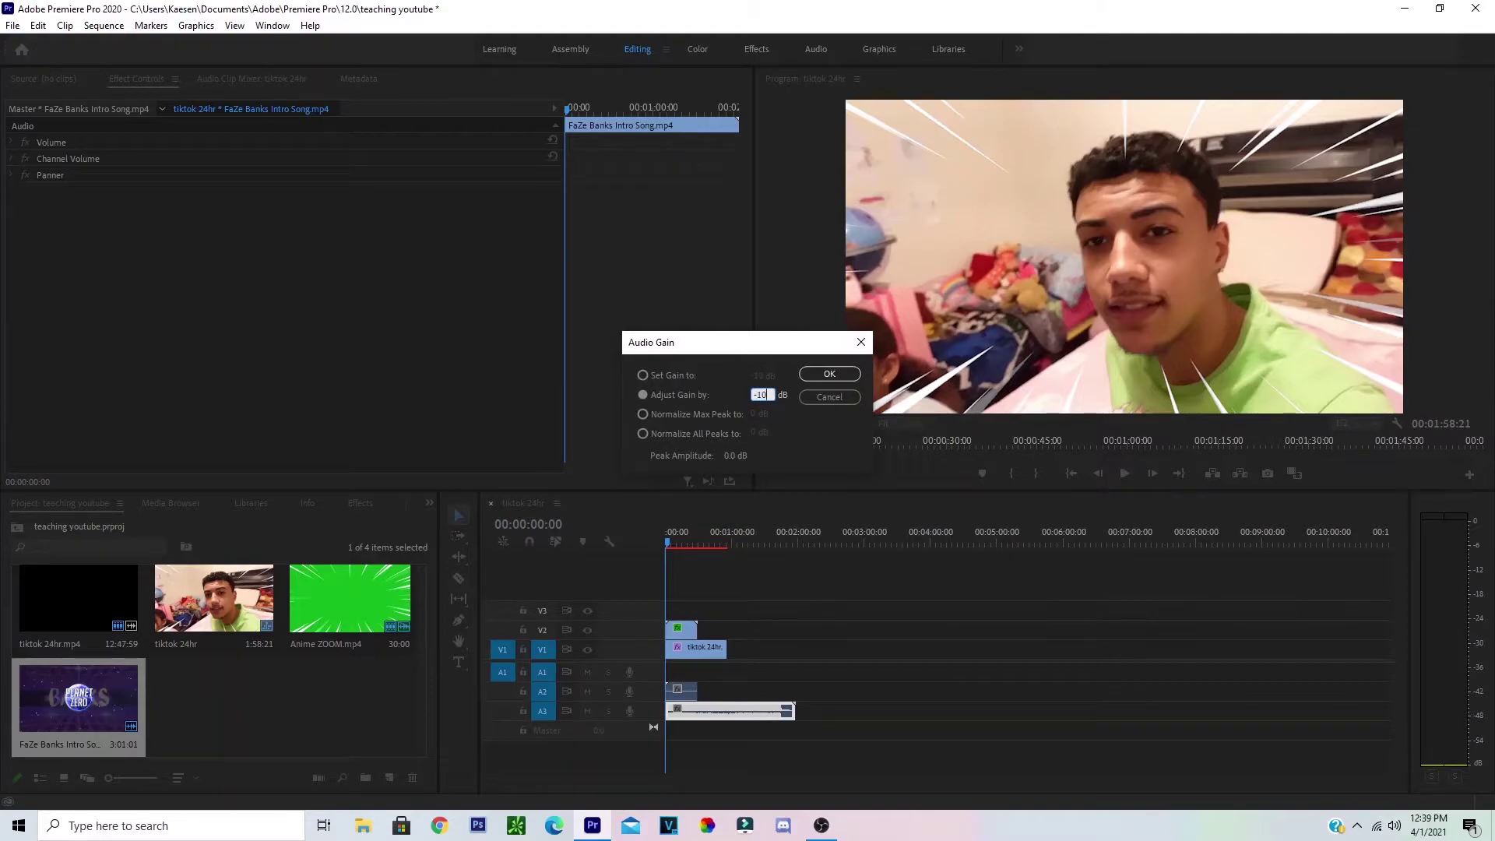
pyautogui.press('Return')
# Lower the system speaker volume to 17, play the opening to hear the song, and return to the sequence start
pyautogui.click(1393, 825)
pyautogui.click(1300, 788)
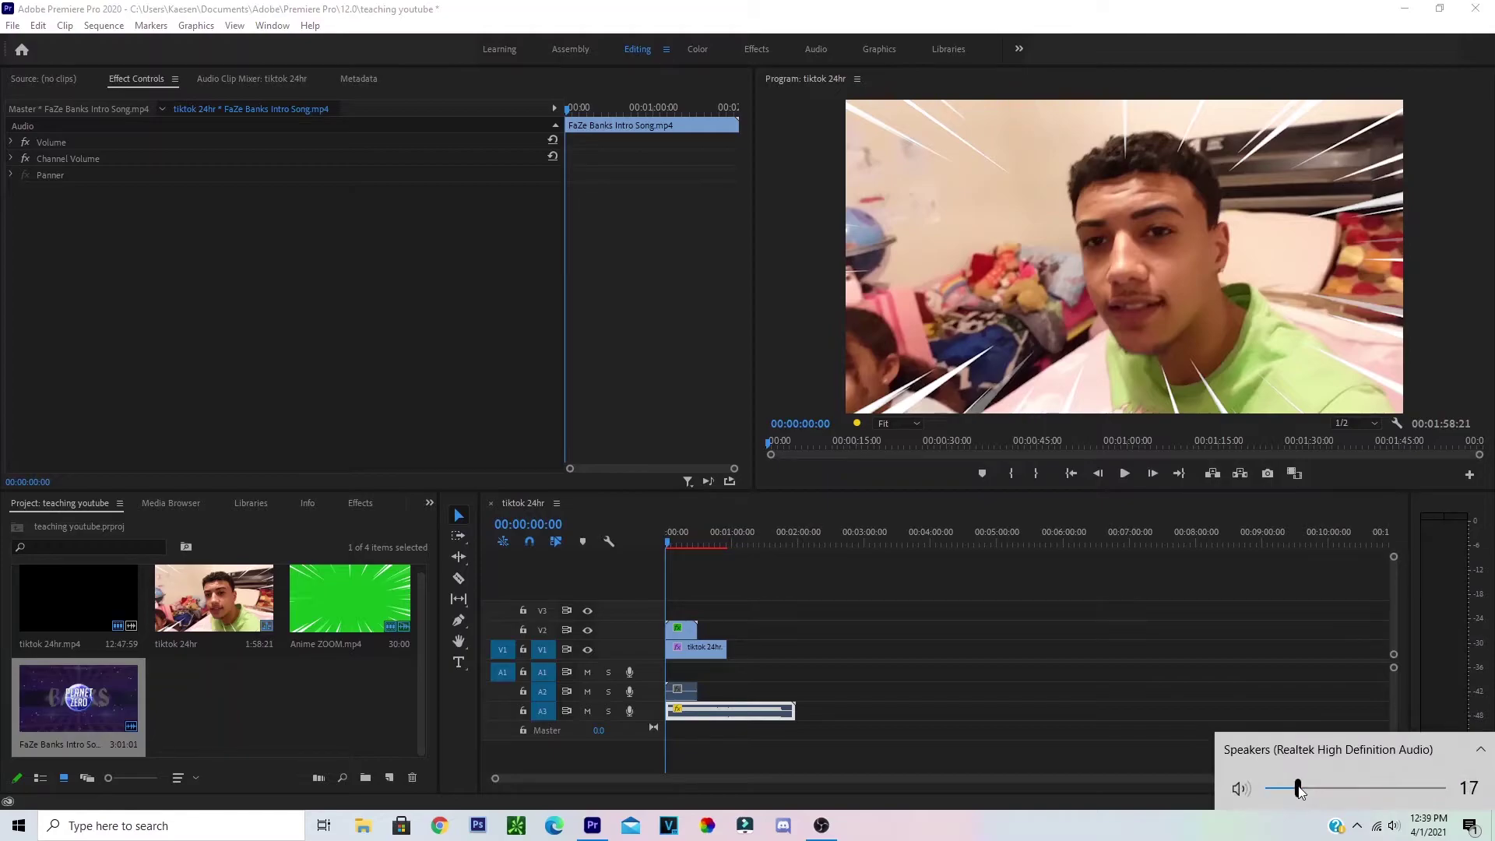
pyautogui.click(1133, 472)
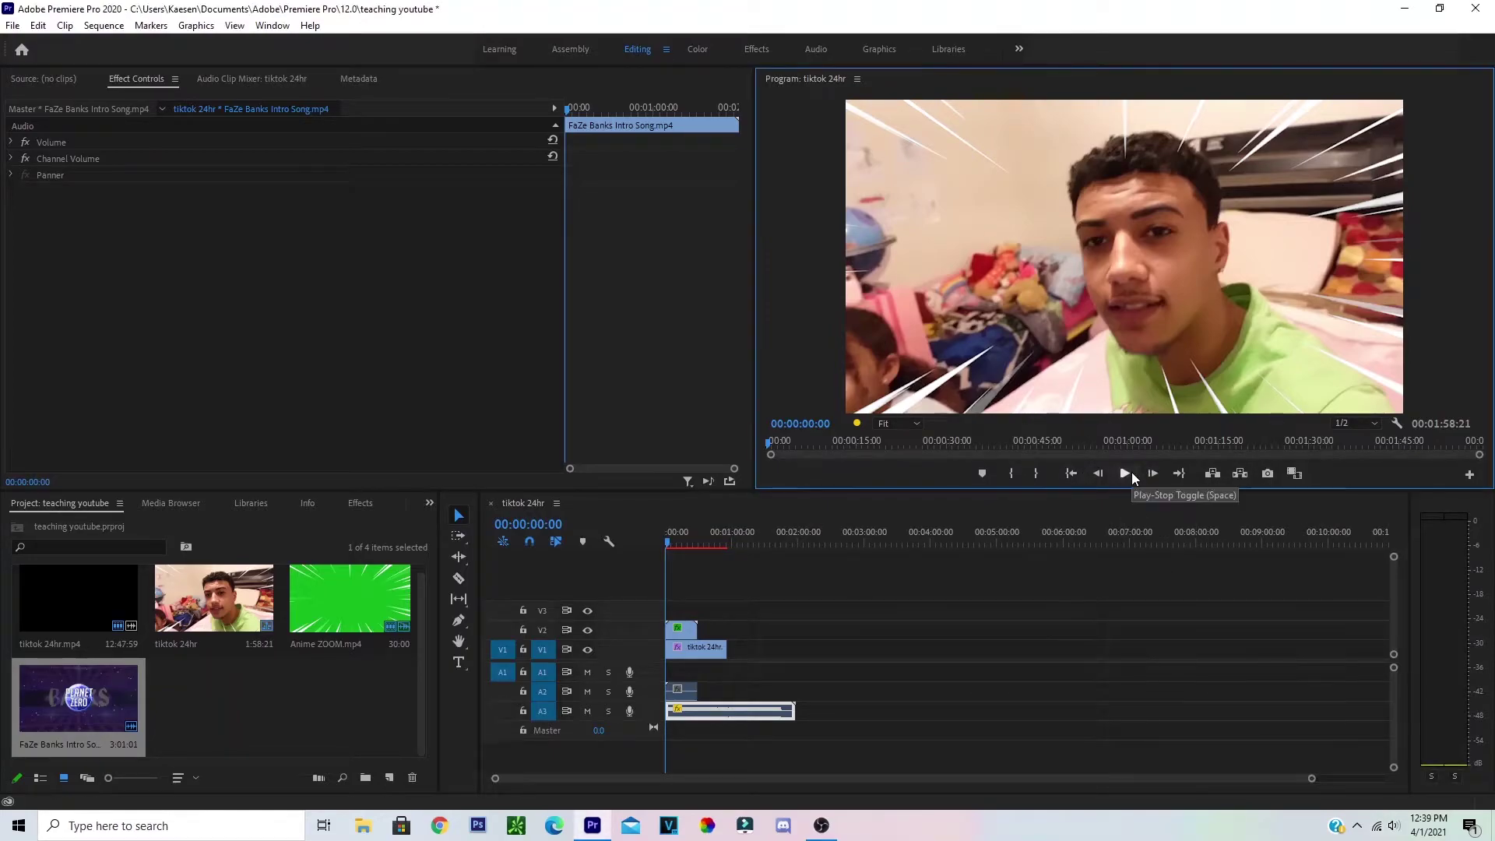
pyautogui.click(1126, 473)
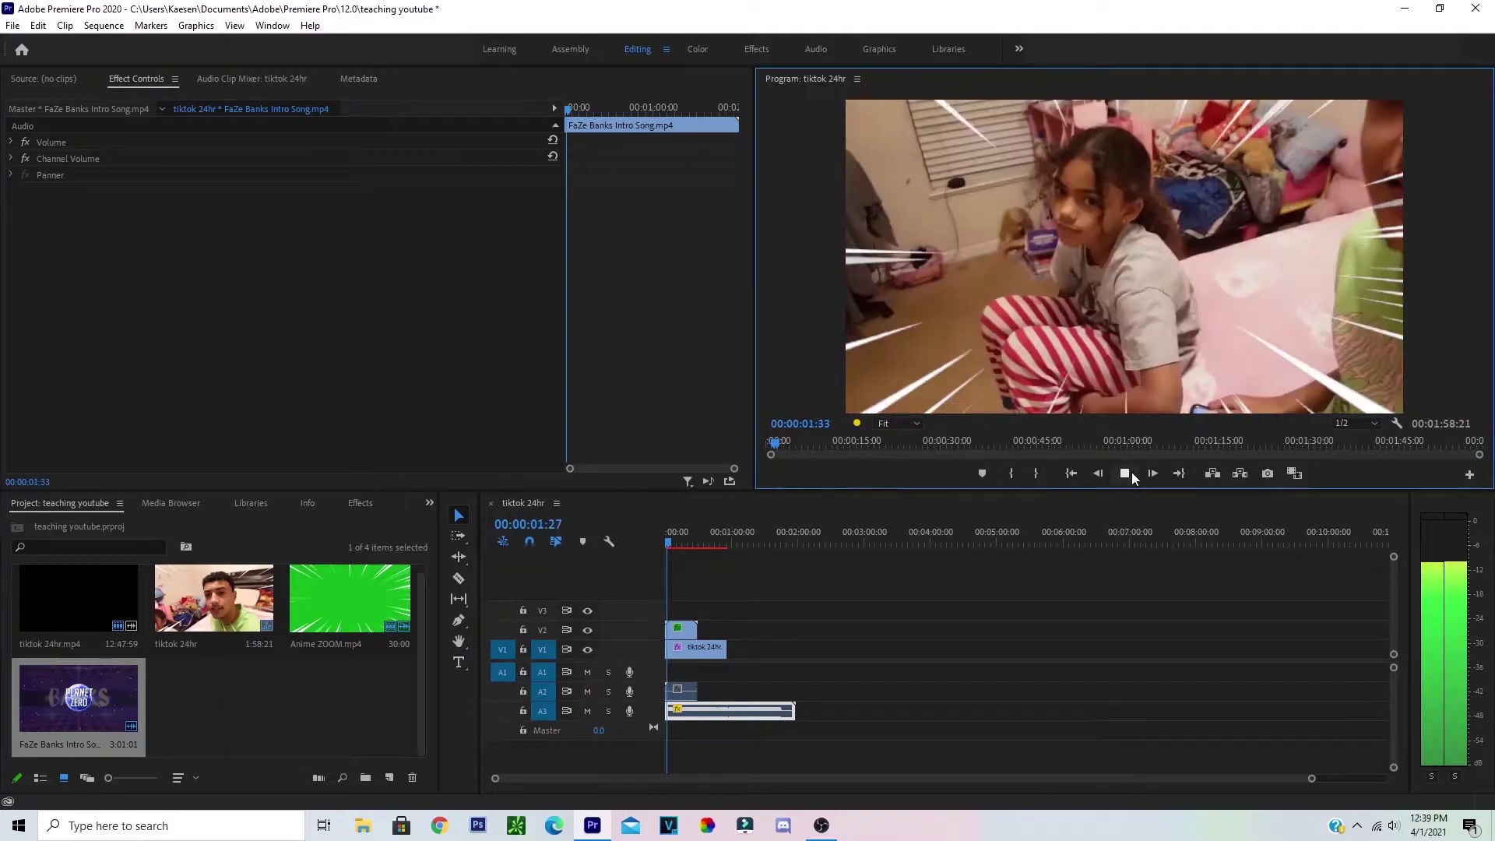
pyautogui.click(1126, 473)
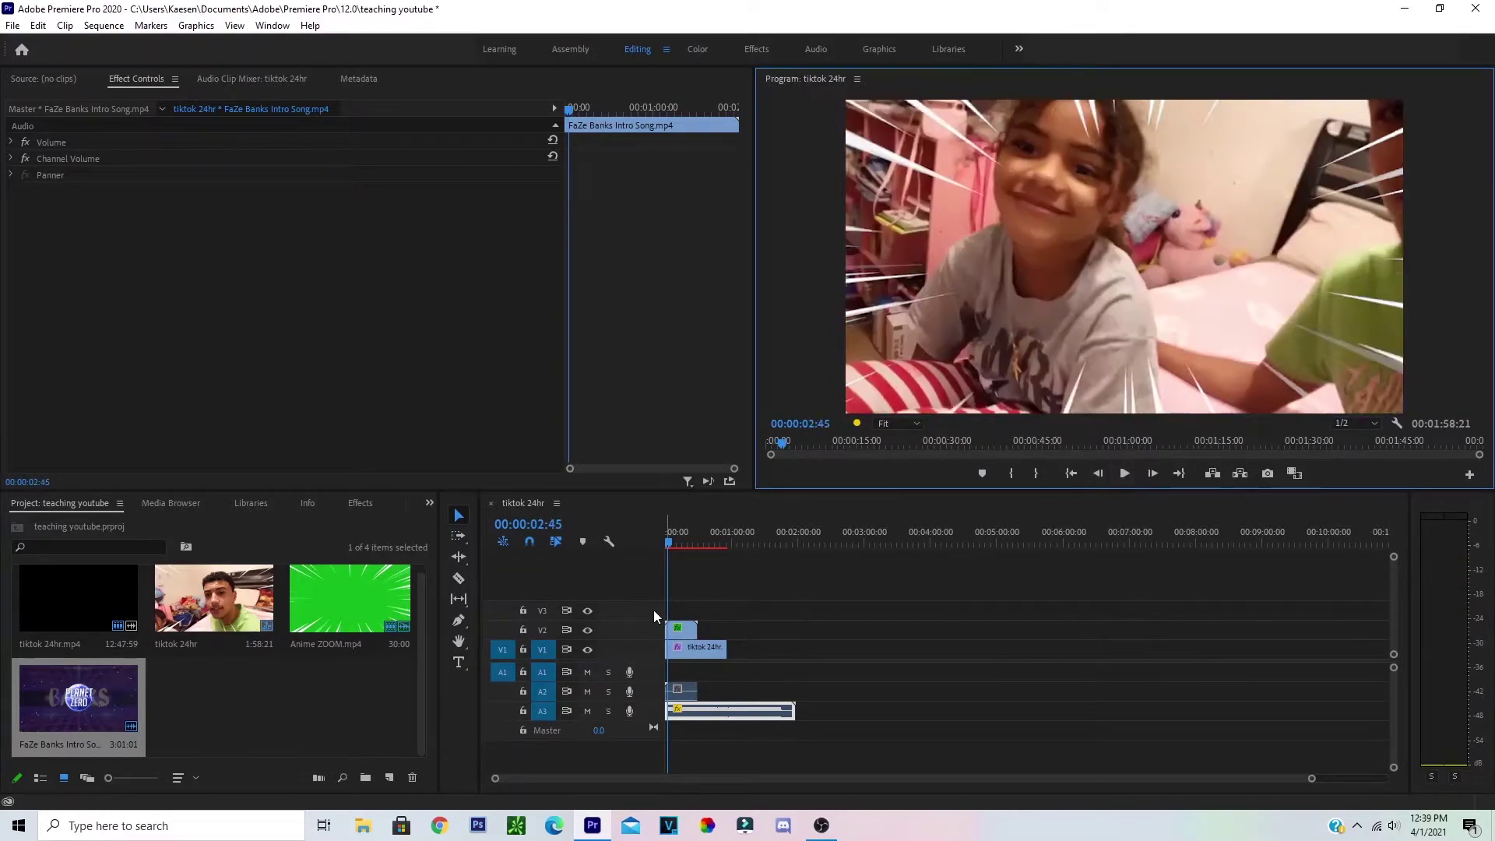
pyautogui.click(628, 536)
pyautogui.press('Home')
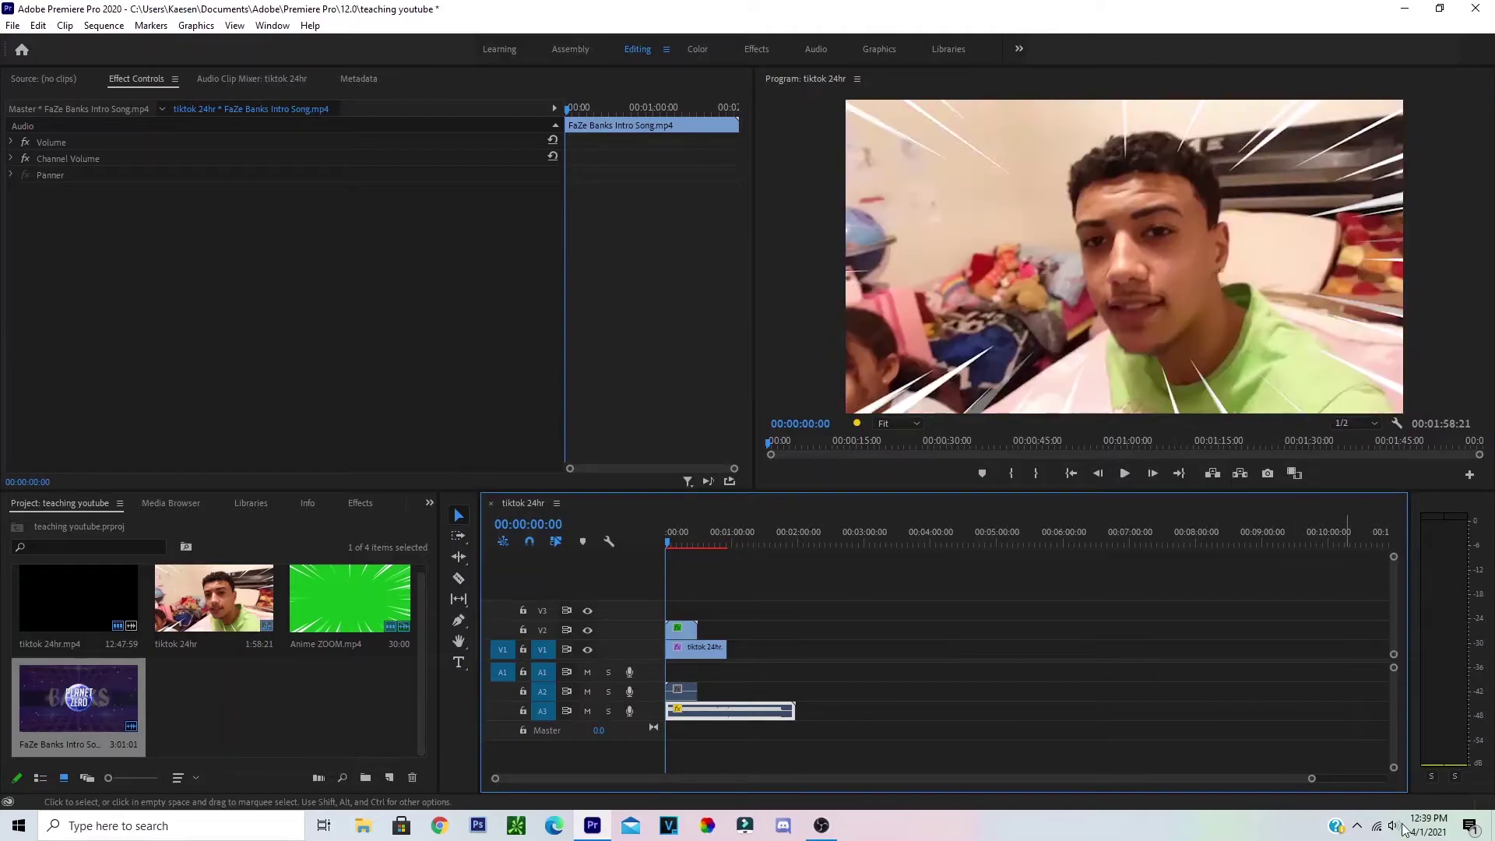
# Set the system speaker volume to 42
pyautogui.click(1394, 826)
pyautogui.click(1331, 788)
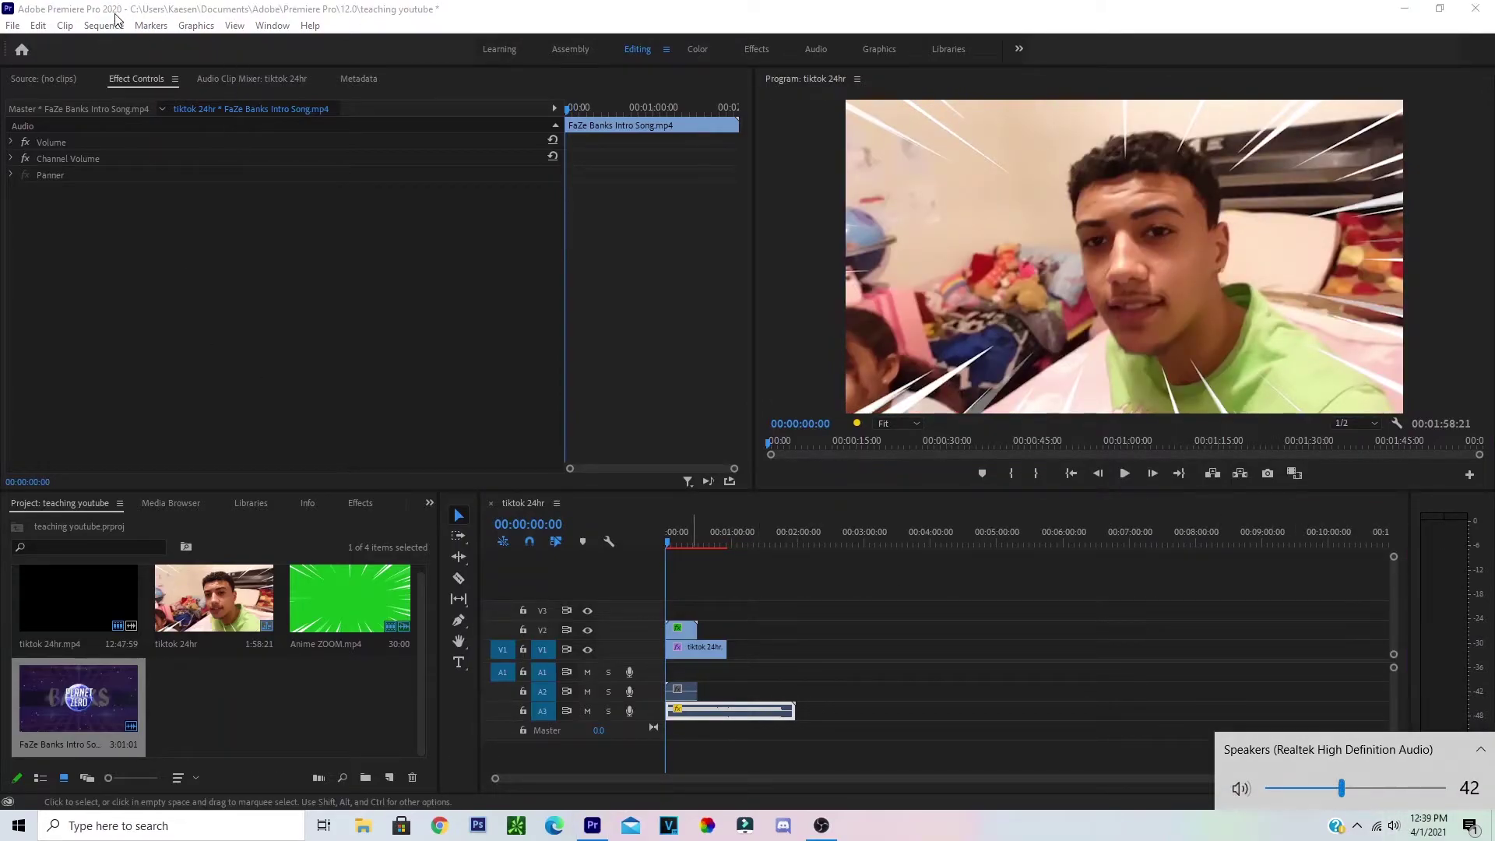
pyautogui.click(279, 260)
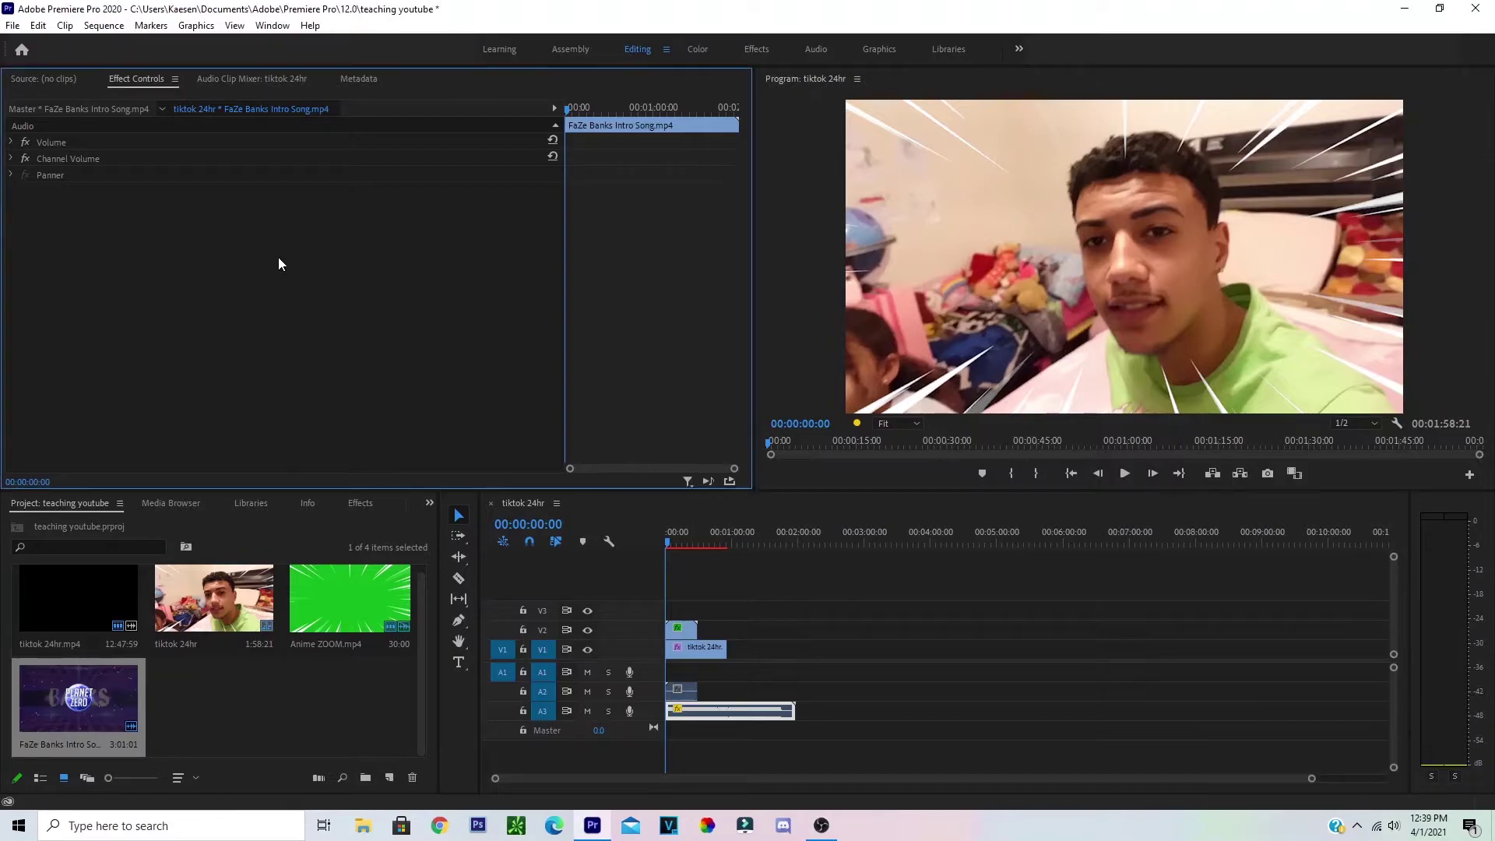
# Create a new legacy title named Title 01 at 1920 × 1080, 60 fps, with square pixels
pyautogui.click(361, 503)
pyautogui.click(12, 25)
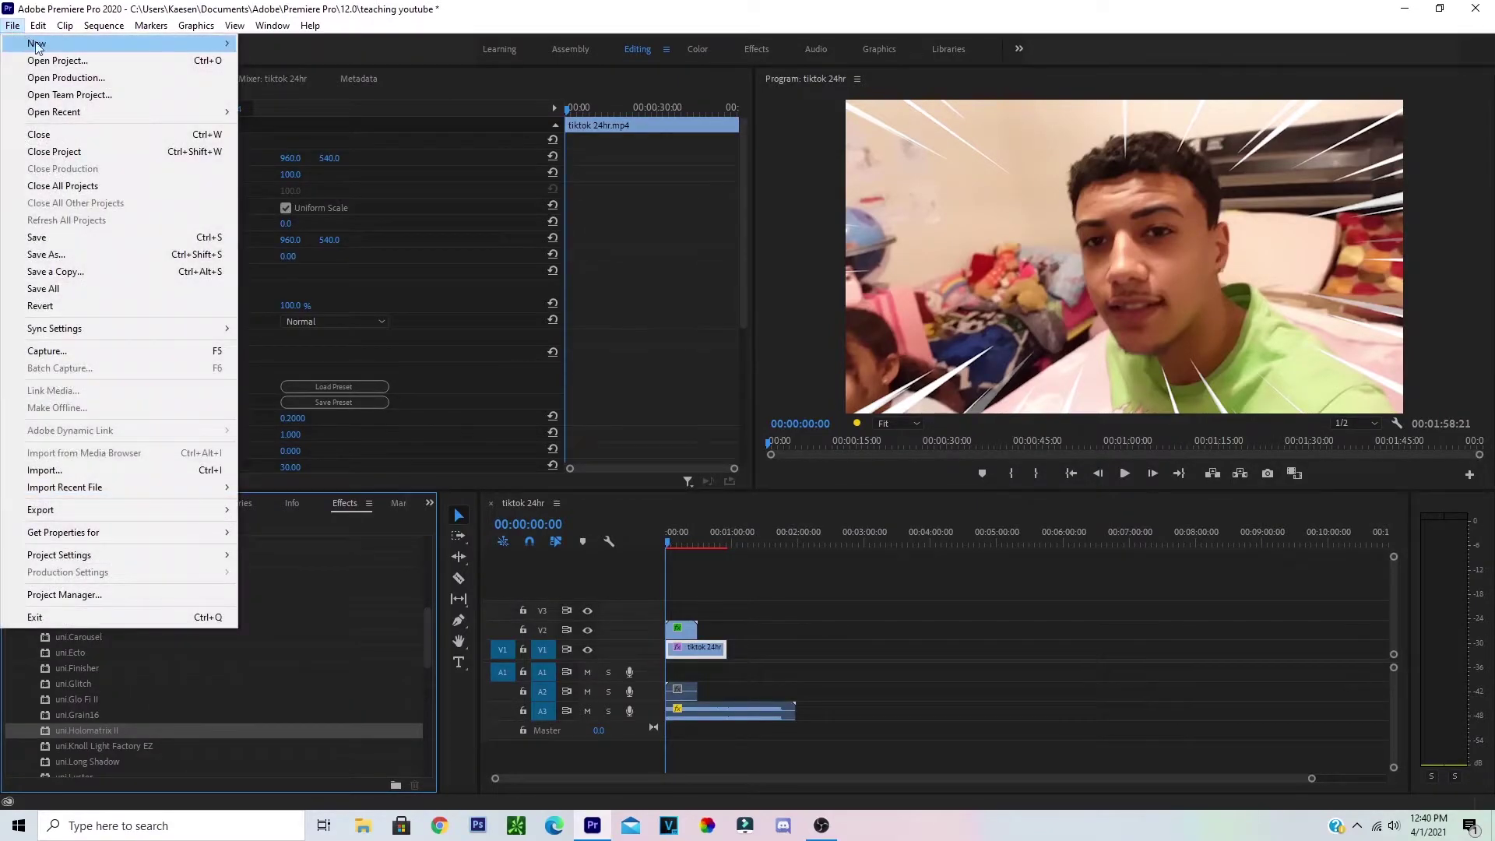
pyautogui.moveTo(34, 45)
pyautogui.click(327, 249)
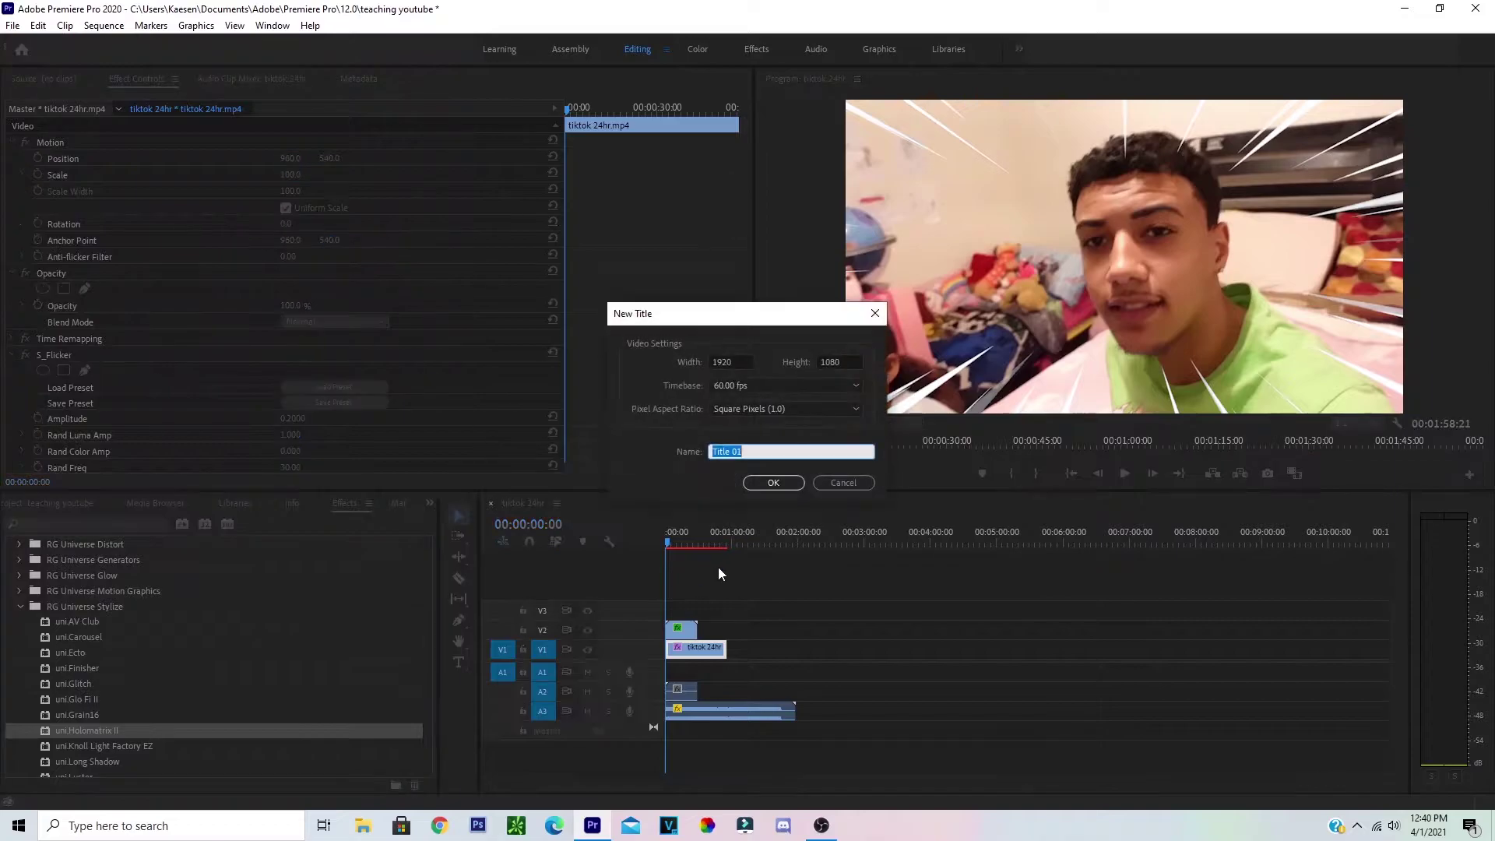
pyautogui.click(775, 482)
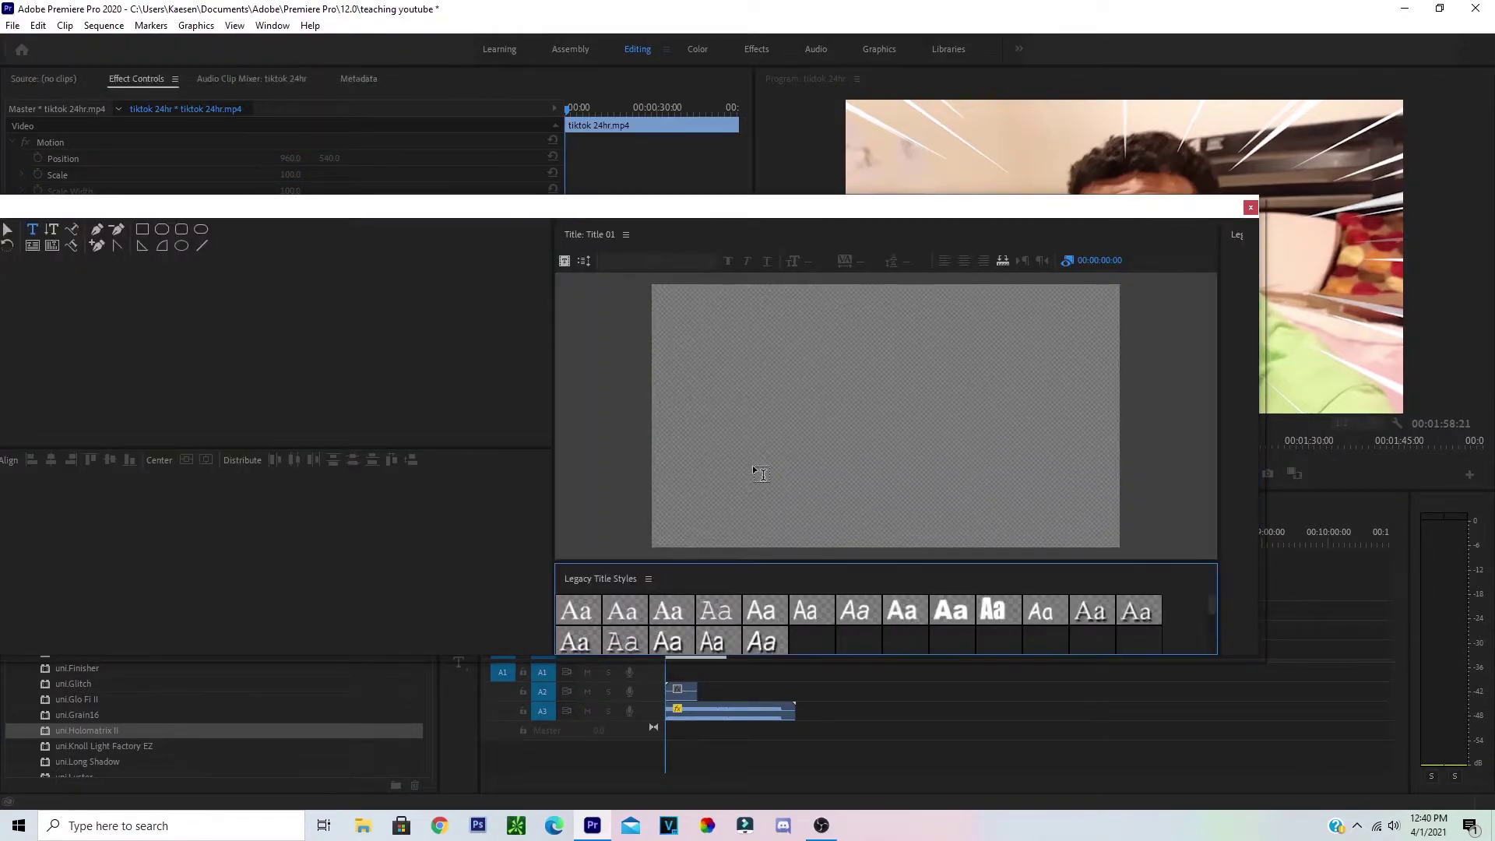
# Draw a text box across the lower middle of the title frame and enter "oh mt god 10,000 euros"
pyautogui.moveTo(744, 439); pyautogui.dragTo(1026, 498)
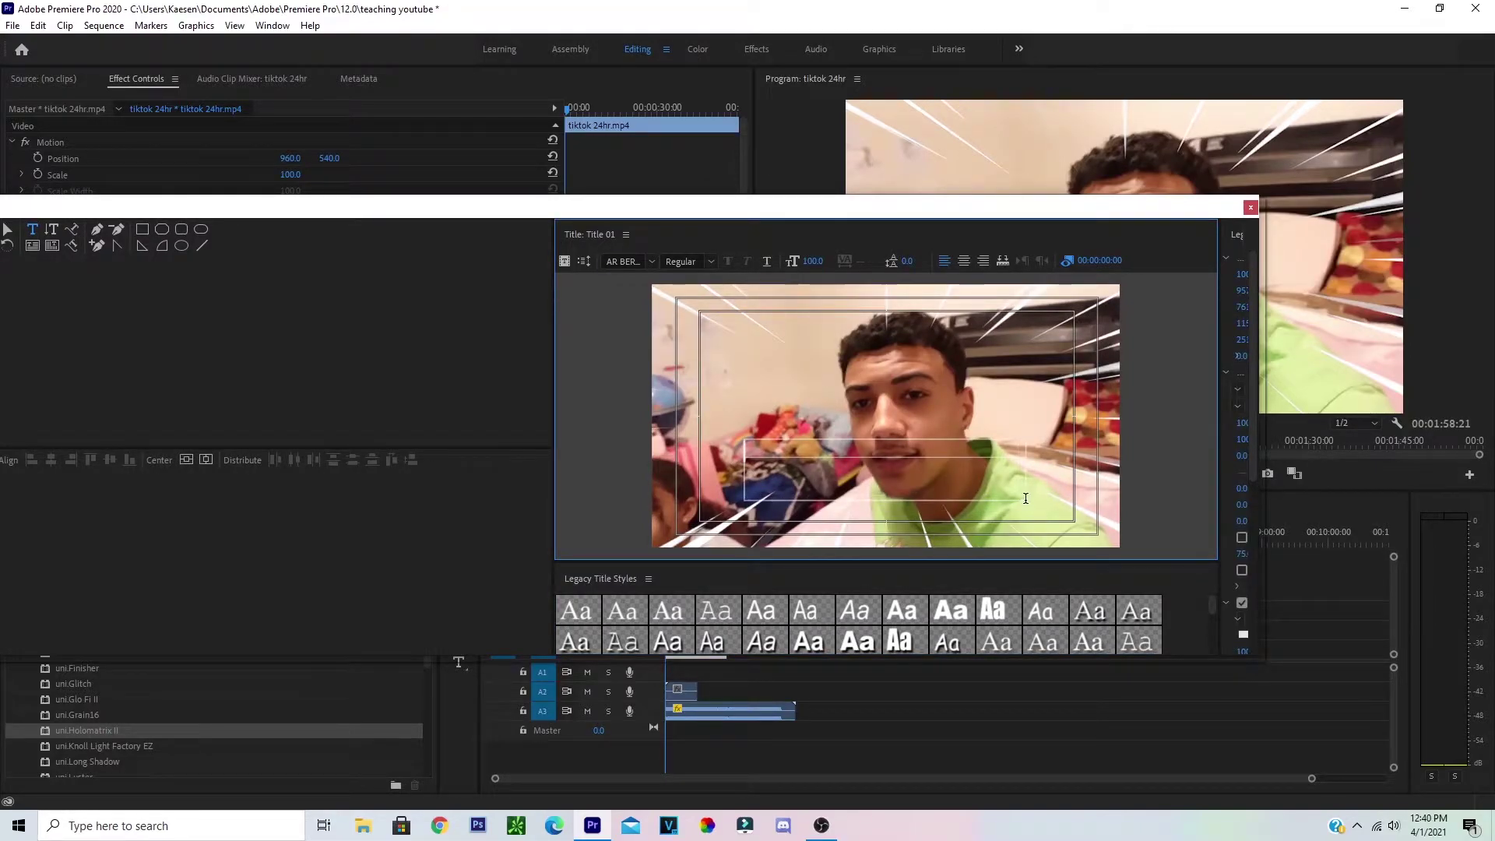
pyautogui.write('oh me god 10,000')
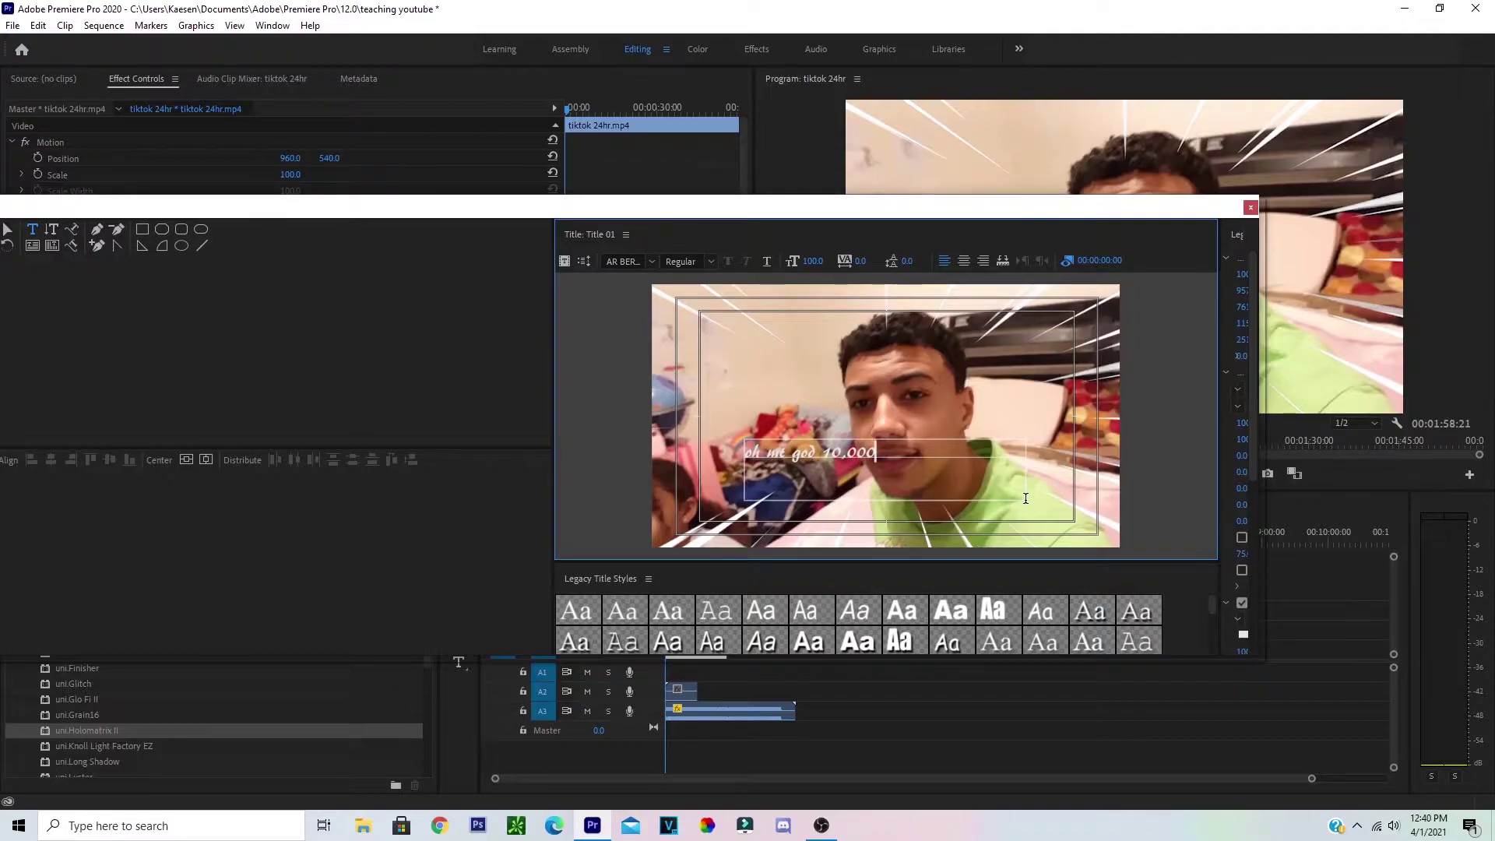
pyautogui.write(' euros')
# Set the font of all the title text to Magic Dreams in the Regular style
pyautogui.hotkey('ctrl', 'a')
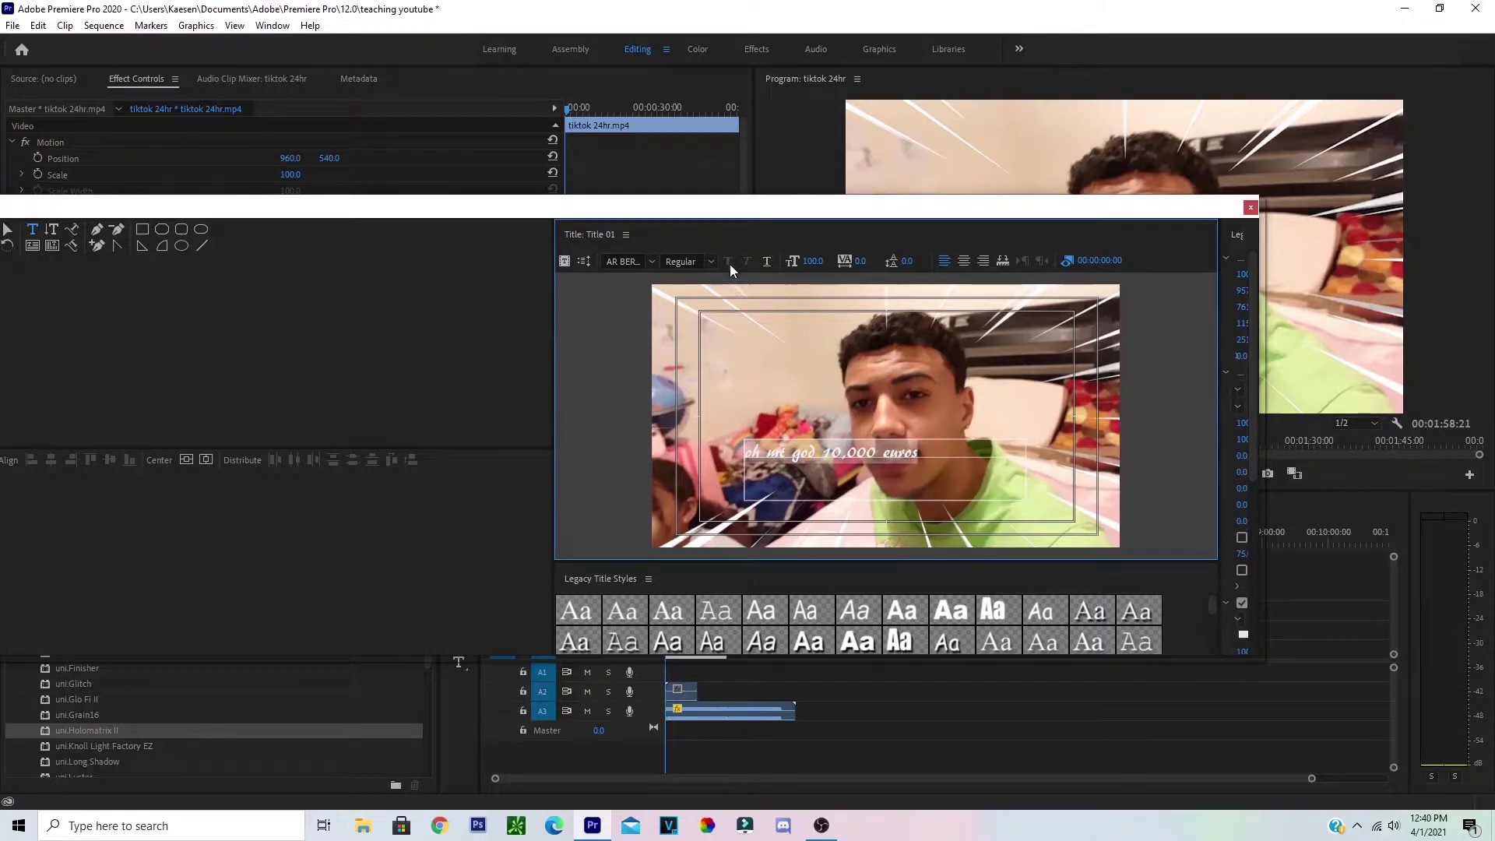
pyautogui.click(653, 265)
pyautogui.scroll(-1, 639, 411)
pyautogui.scroll(-10, 641, 413)
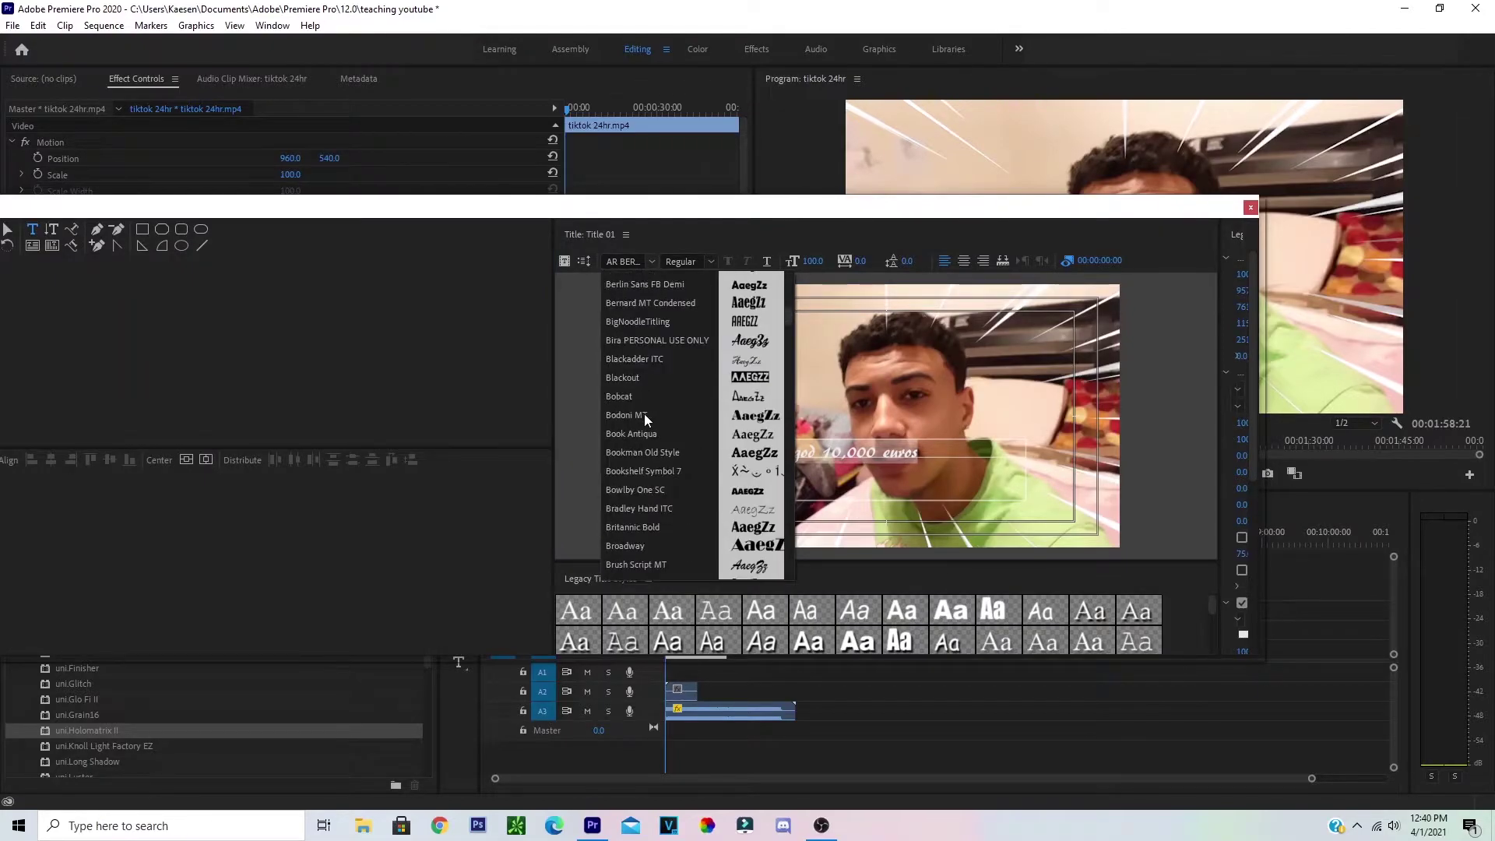
pyautogui.scroll(-15, 644, 418)
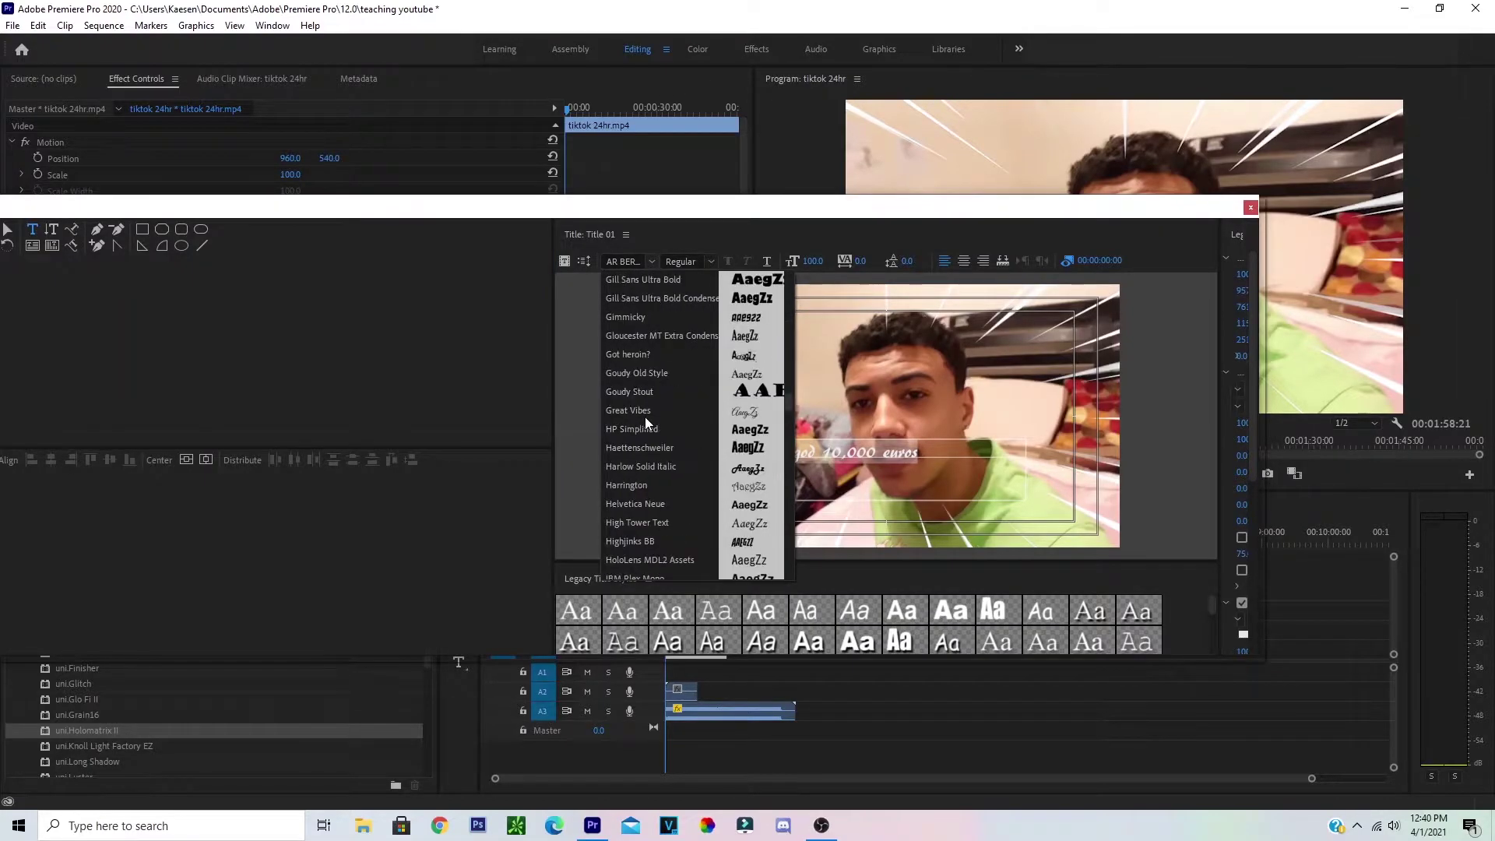
pyautogui.scroll(4, 646, 418)
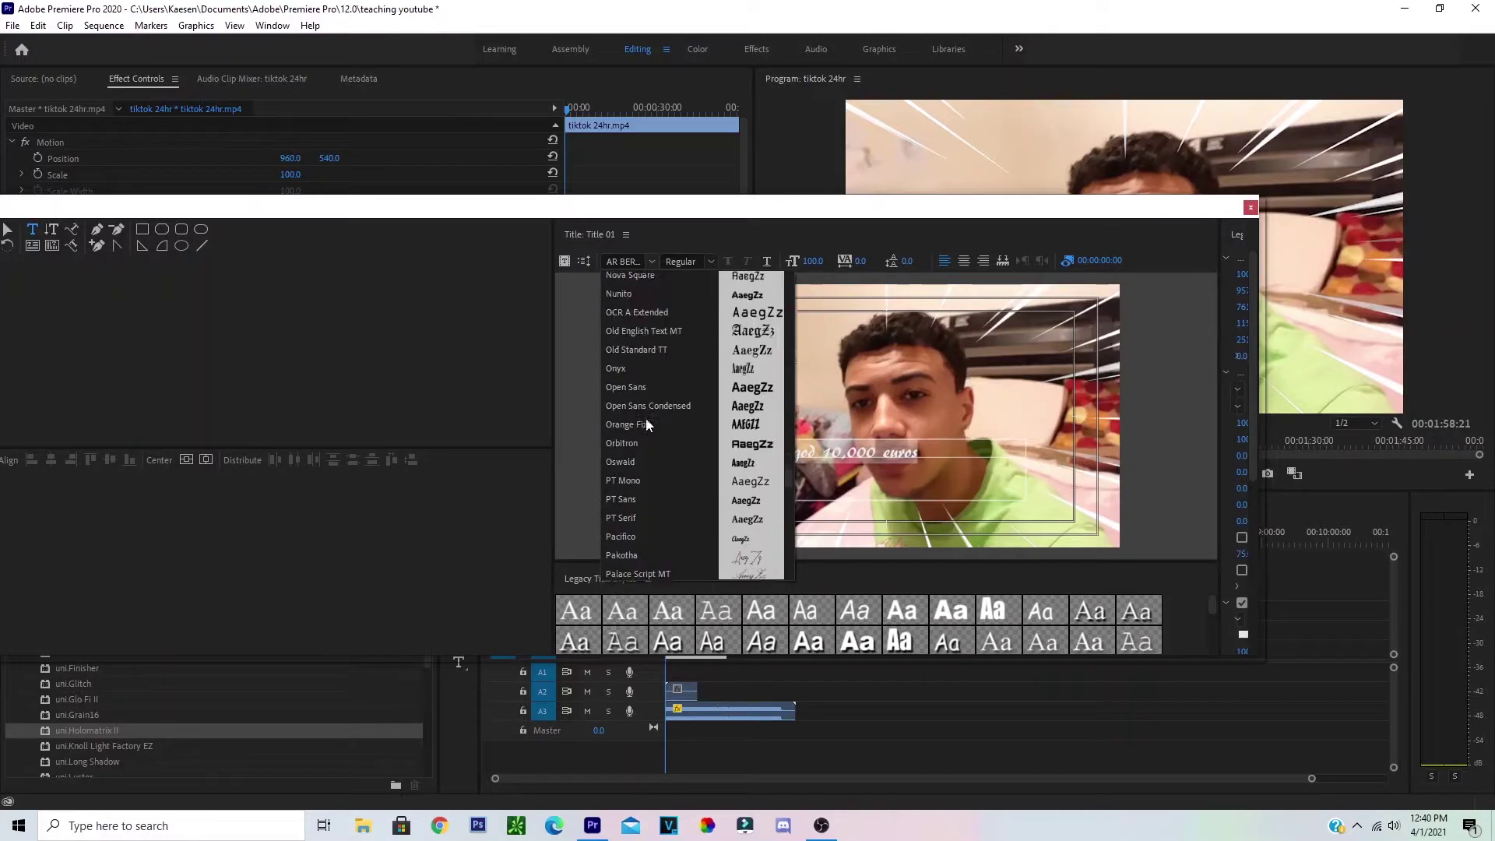
pyautogui.scroll(2, 647, 419)
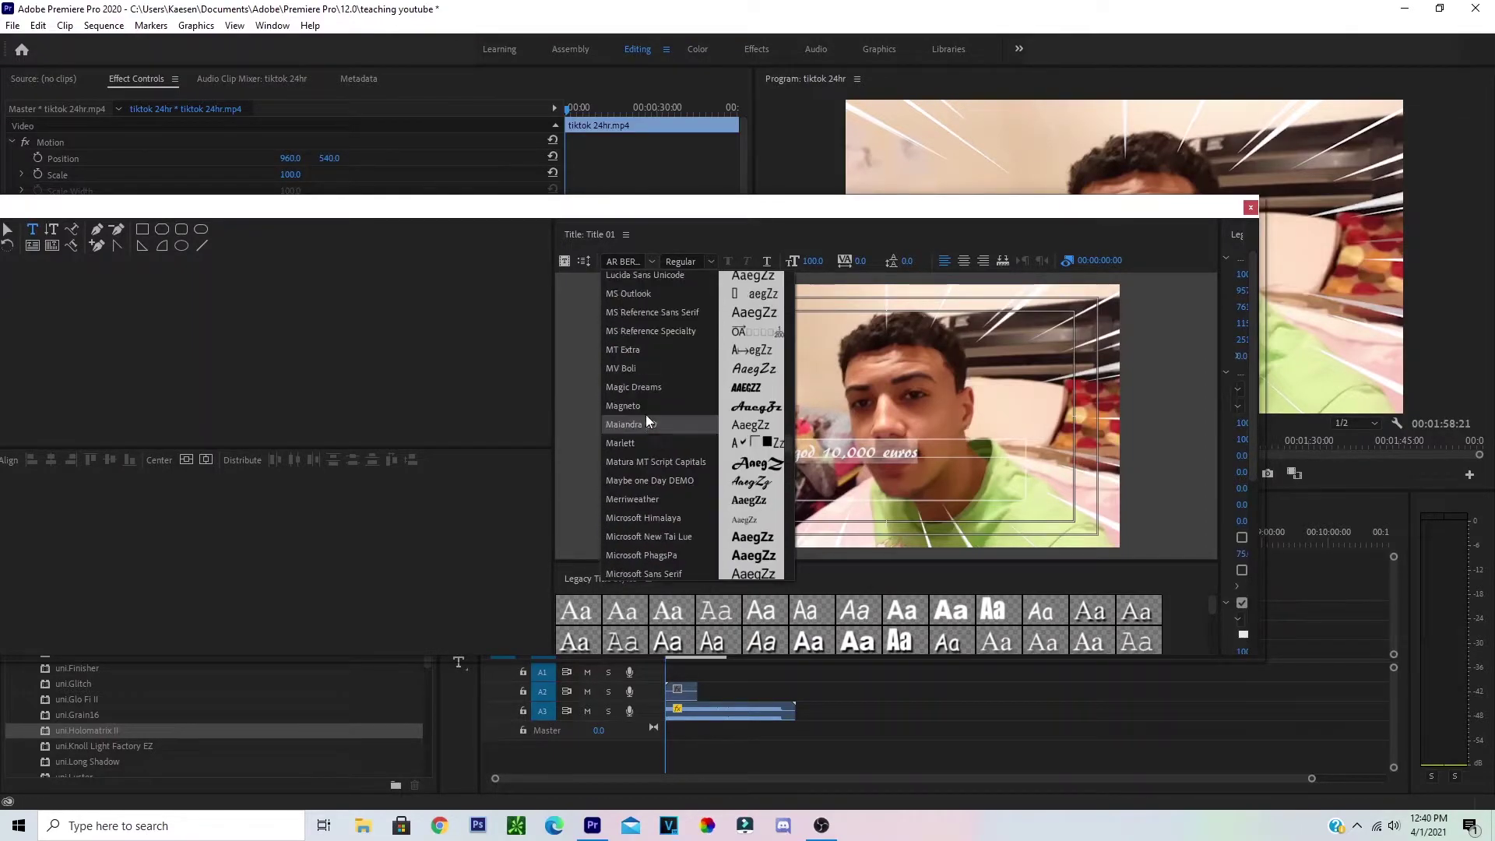
pyautogui.click(648, 388)
pyautogui.click(711, 260)
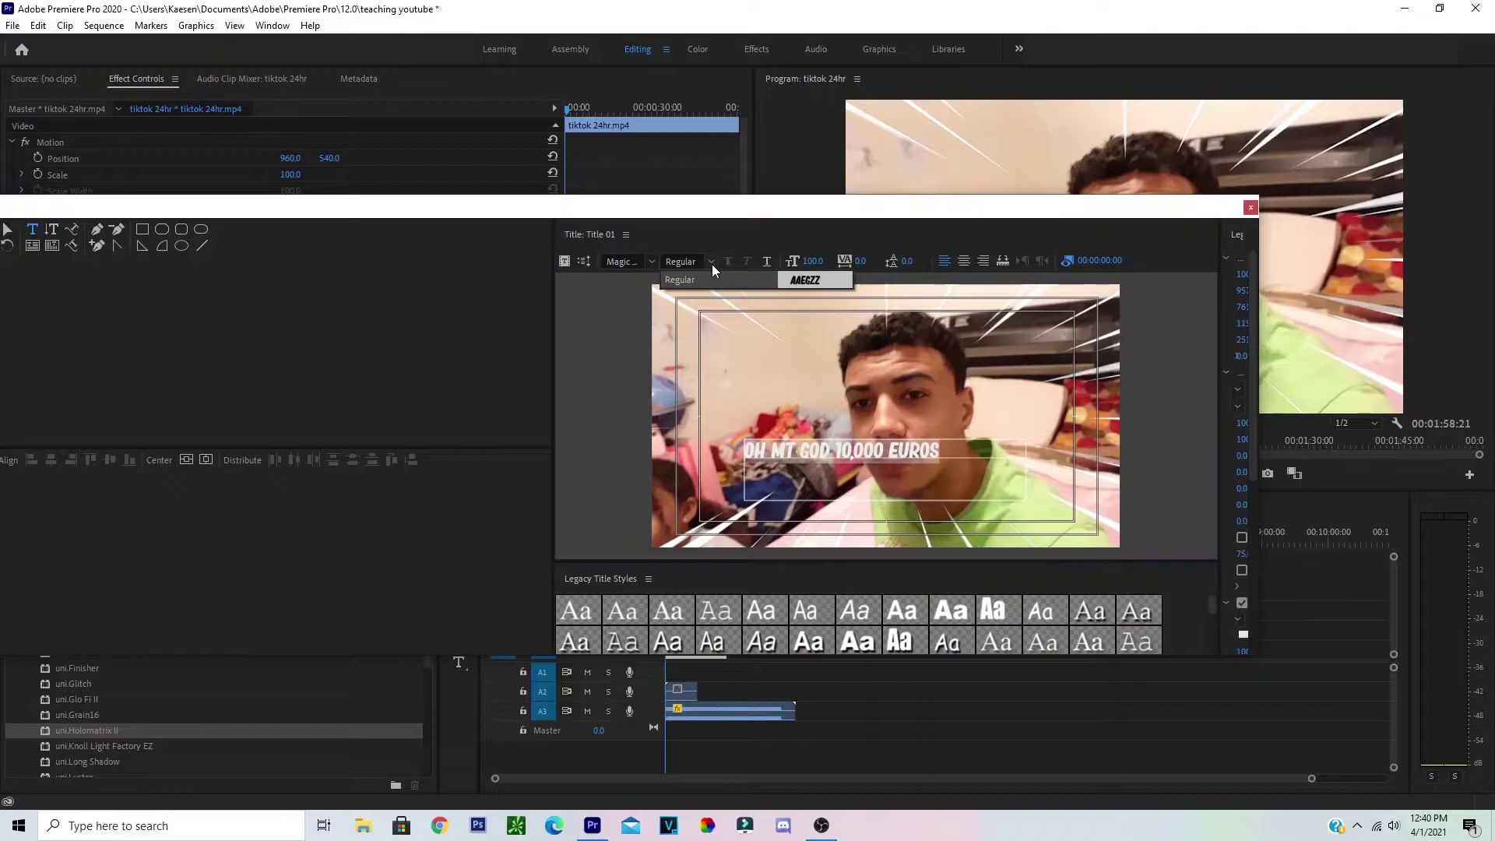
pyautogui.click(731, 278)
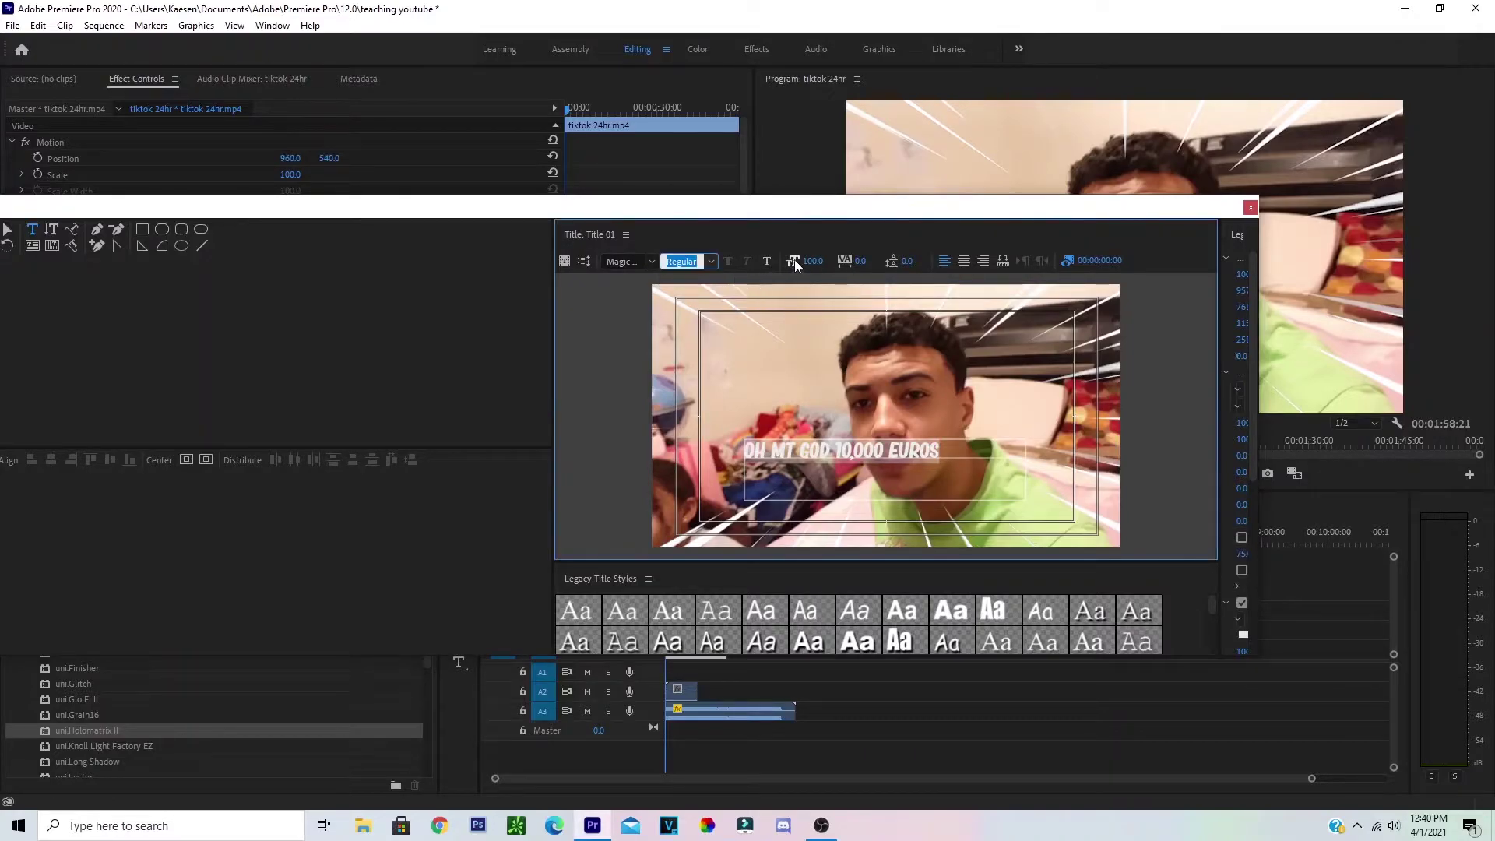
# Move the title text to the lower middle of the frame, and place Title 01 on track V3 at the sequence start
pyautogui.click(7, 229)
pyautogui.click(869, 452)
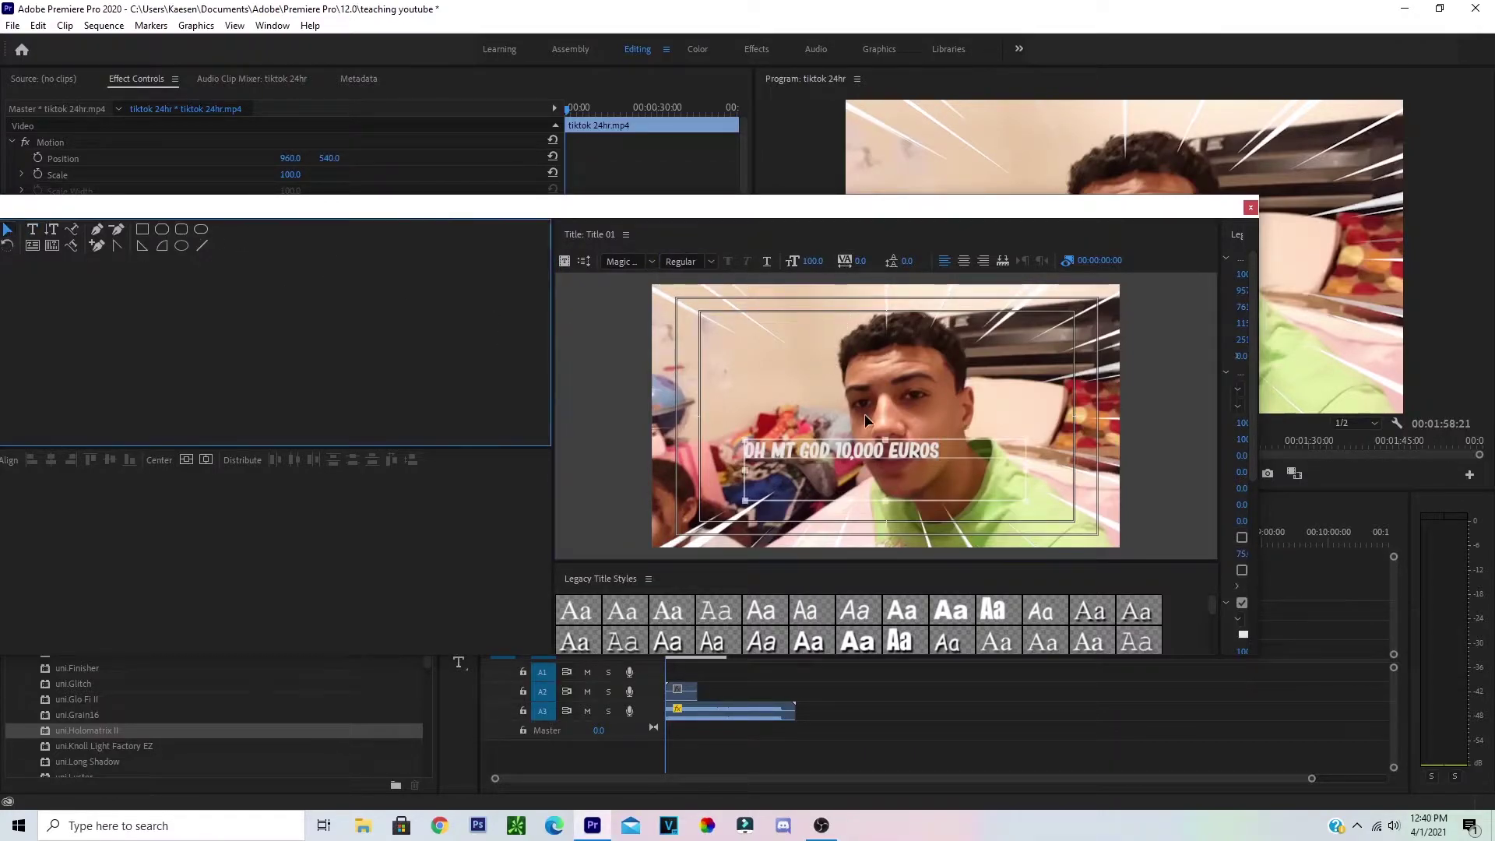
pyautogui.moveTo(870, 453); pyautogui.dragTo(913, 497)
pyautogui.click(1250, 207)
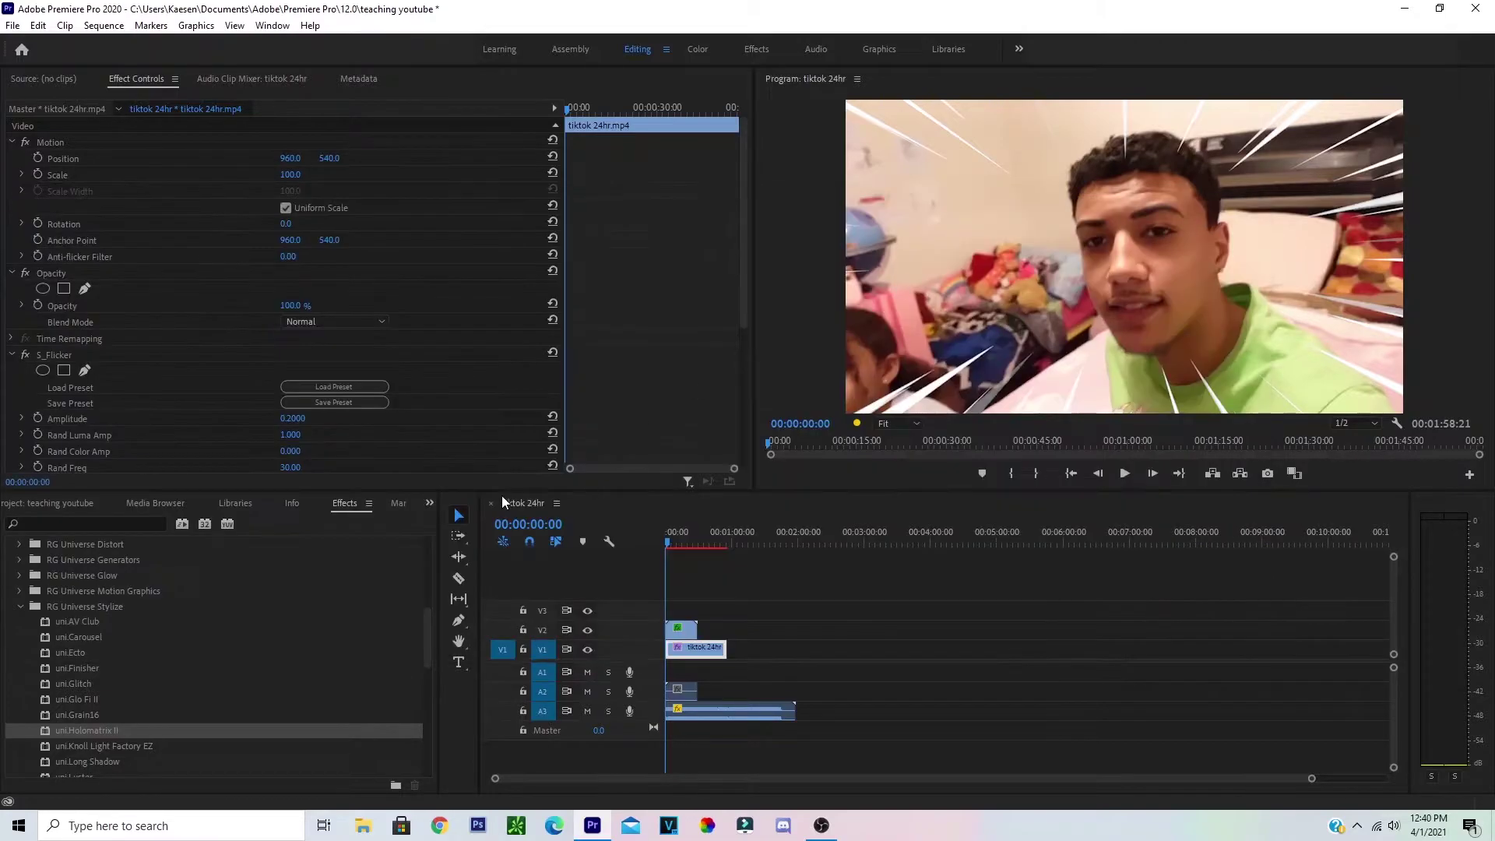
pyautogui.click(43, 503)
pyautogui.moveTo(204, 689); pyautogui.dragTo(675, 611)
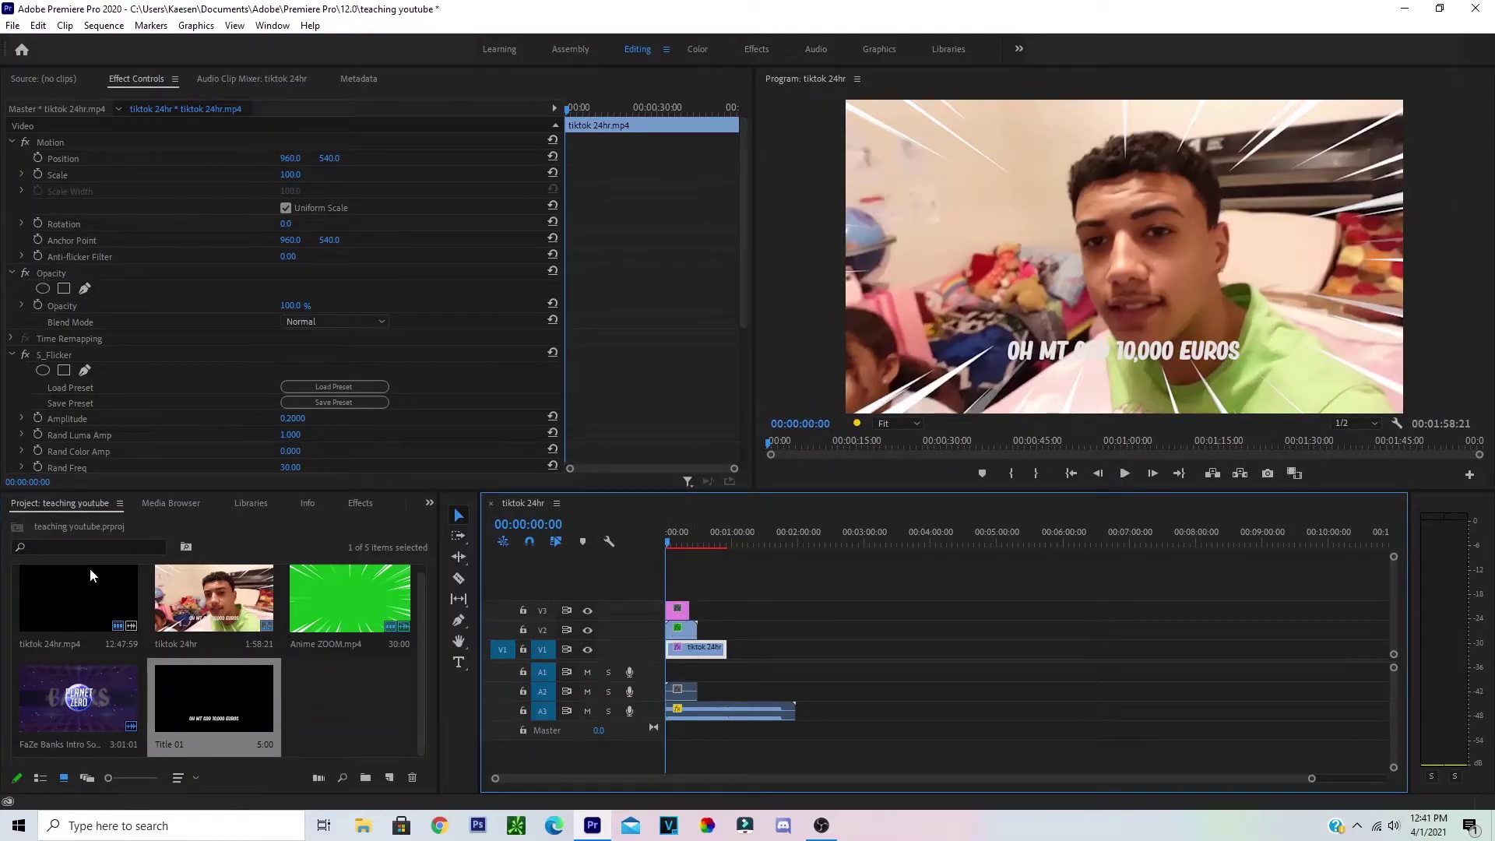
# Apply the uni.Holomatrix II effect to the Title 01 clip on V3 and play the sequence from the start
pyautogui.click(358, 503)
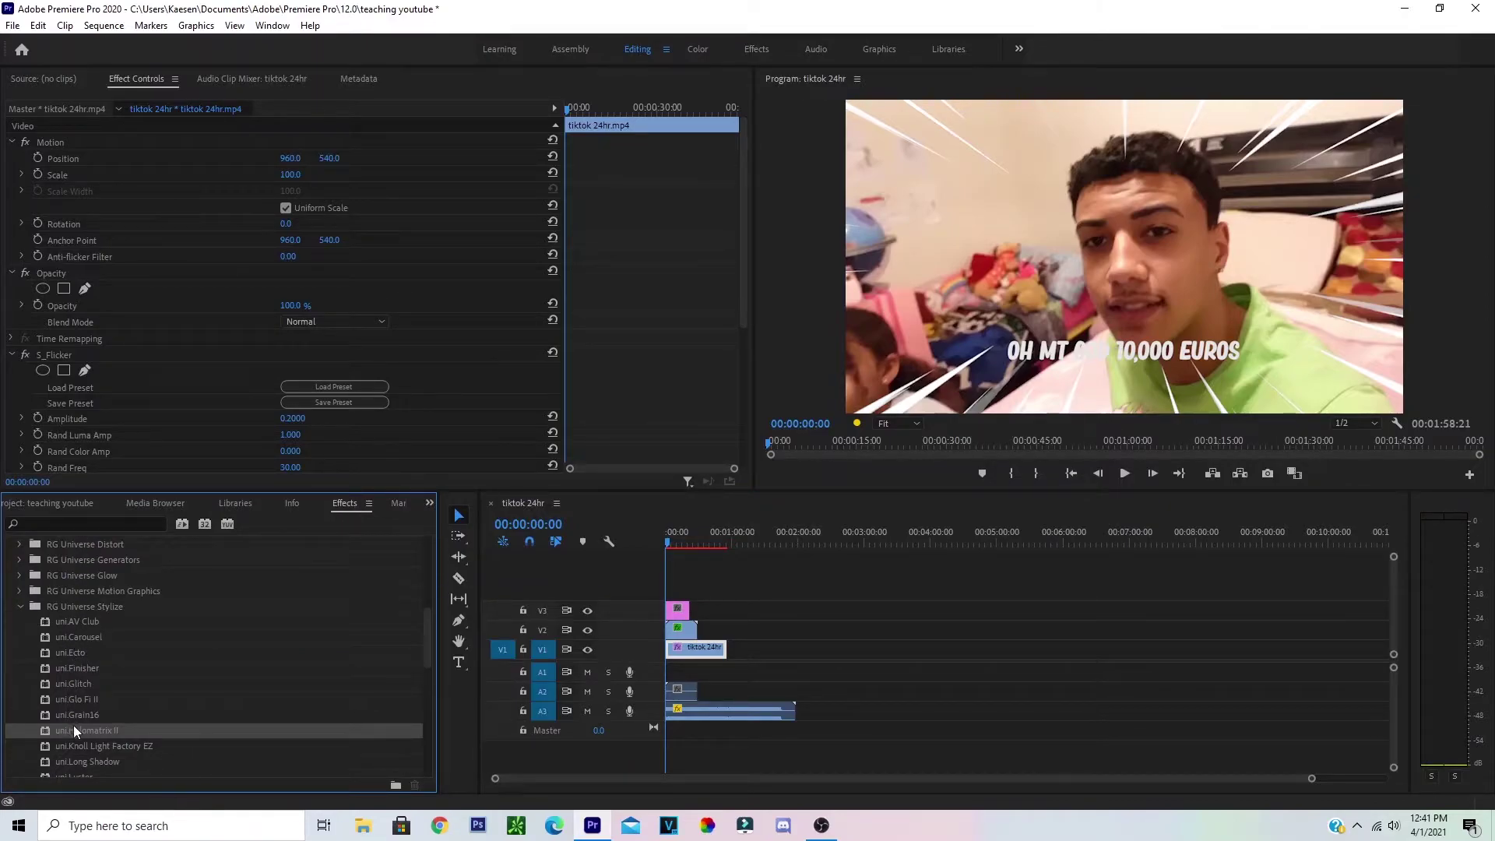
pyautogui.moveTo(81, 728); pyautogui.dragTo(678, 613)
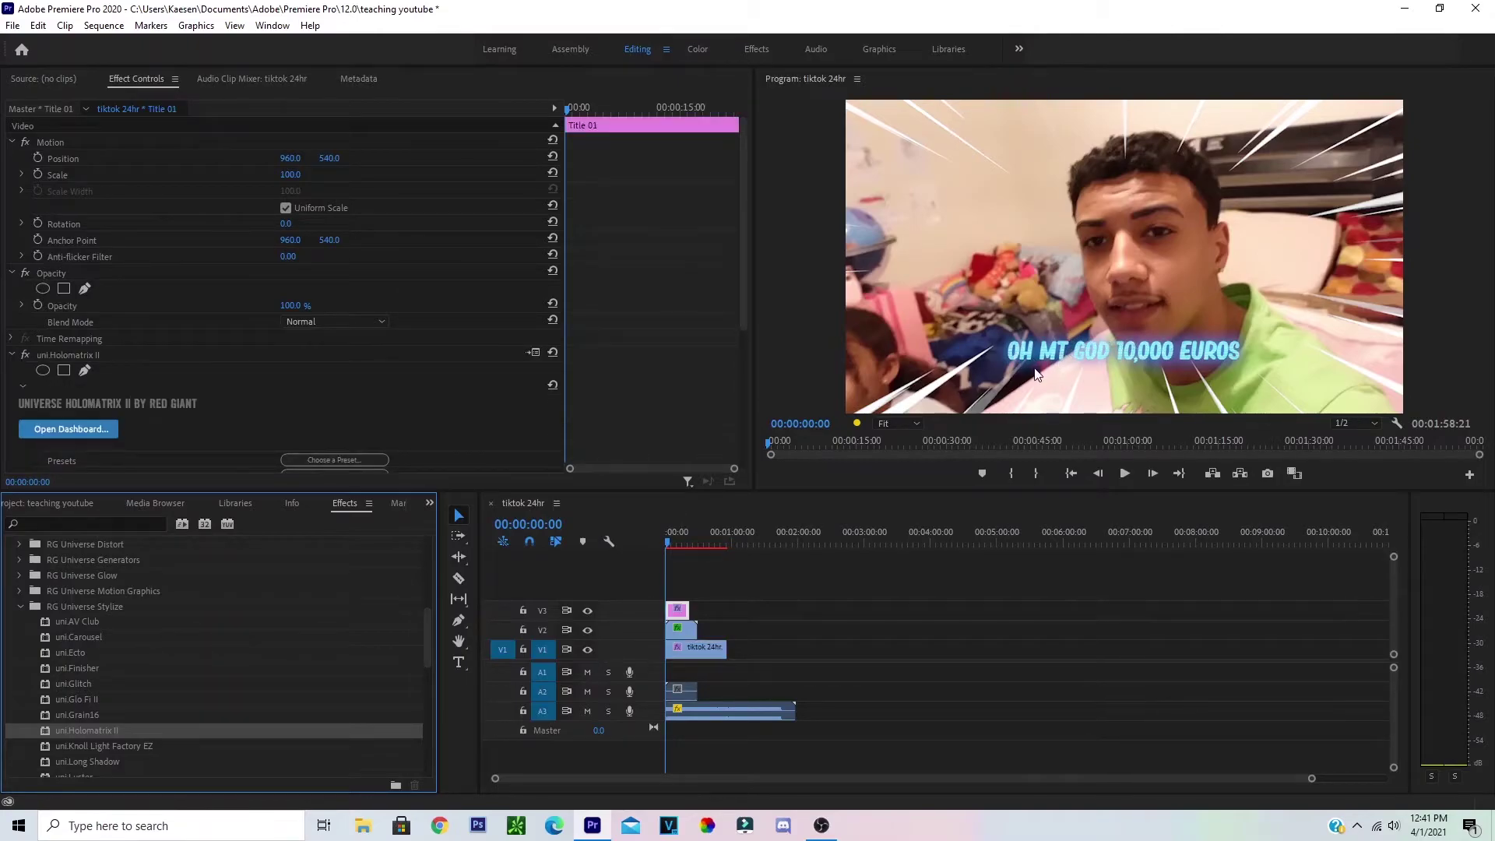
pyautogui.click(668, 544)
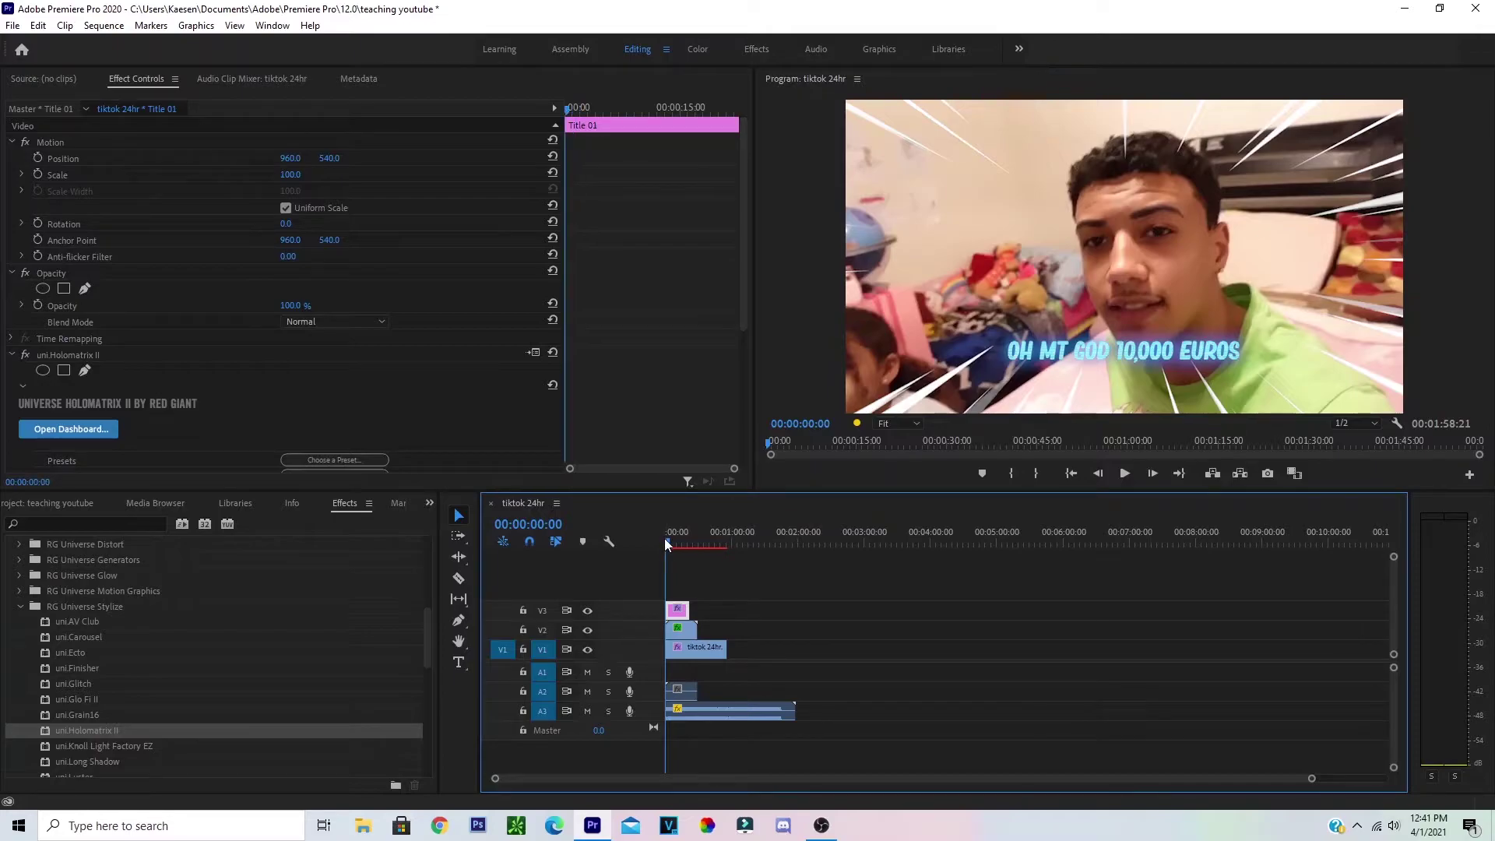
pyautogui.click(669, 545)
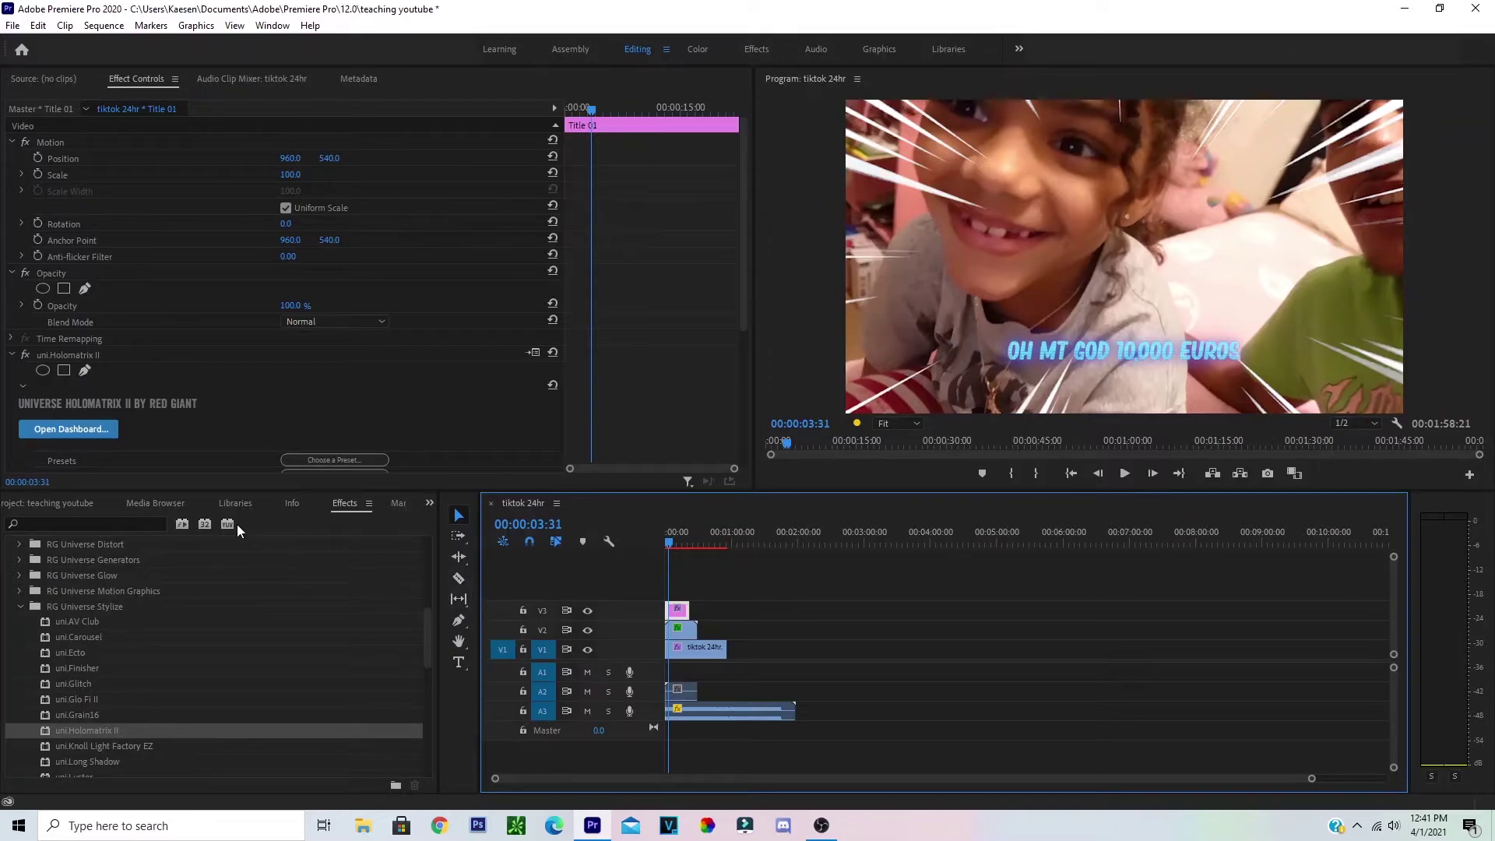
# Apply uni.VHS Transition from the RG Universe Transitions to the end of the tiktok 24hr clip on V1
pyautogui.scroll(5, 242, 661)
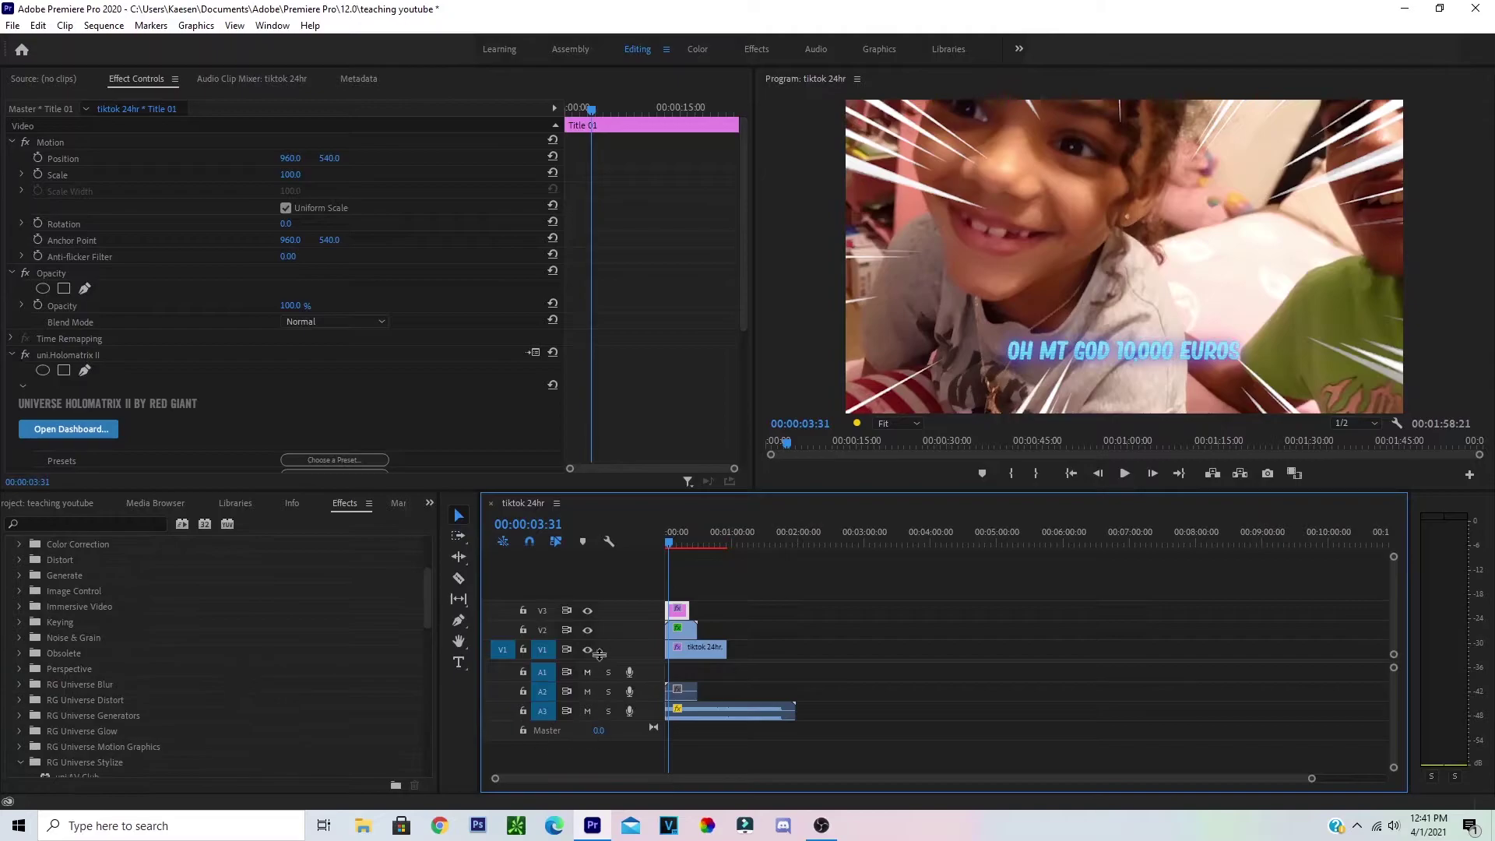
pyautogui.moveTo(687, 540); pyautogui.dragTo(711, 620)
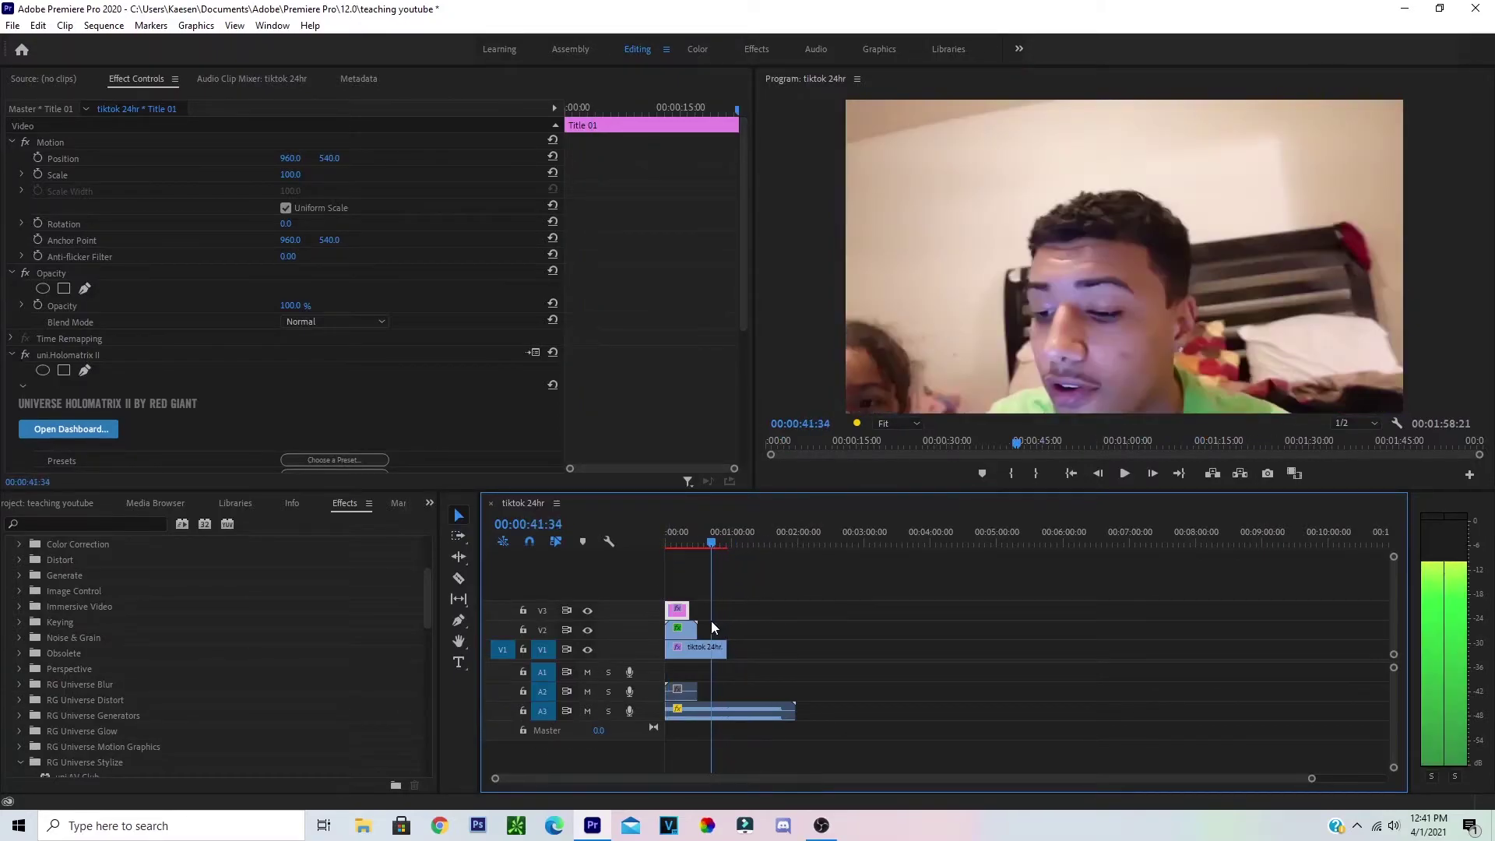
pyautogui.scroll(4, 81, 654)
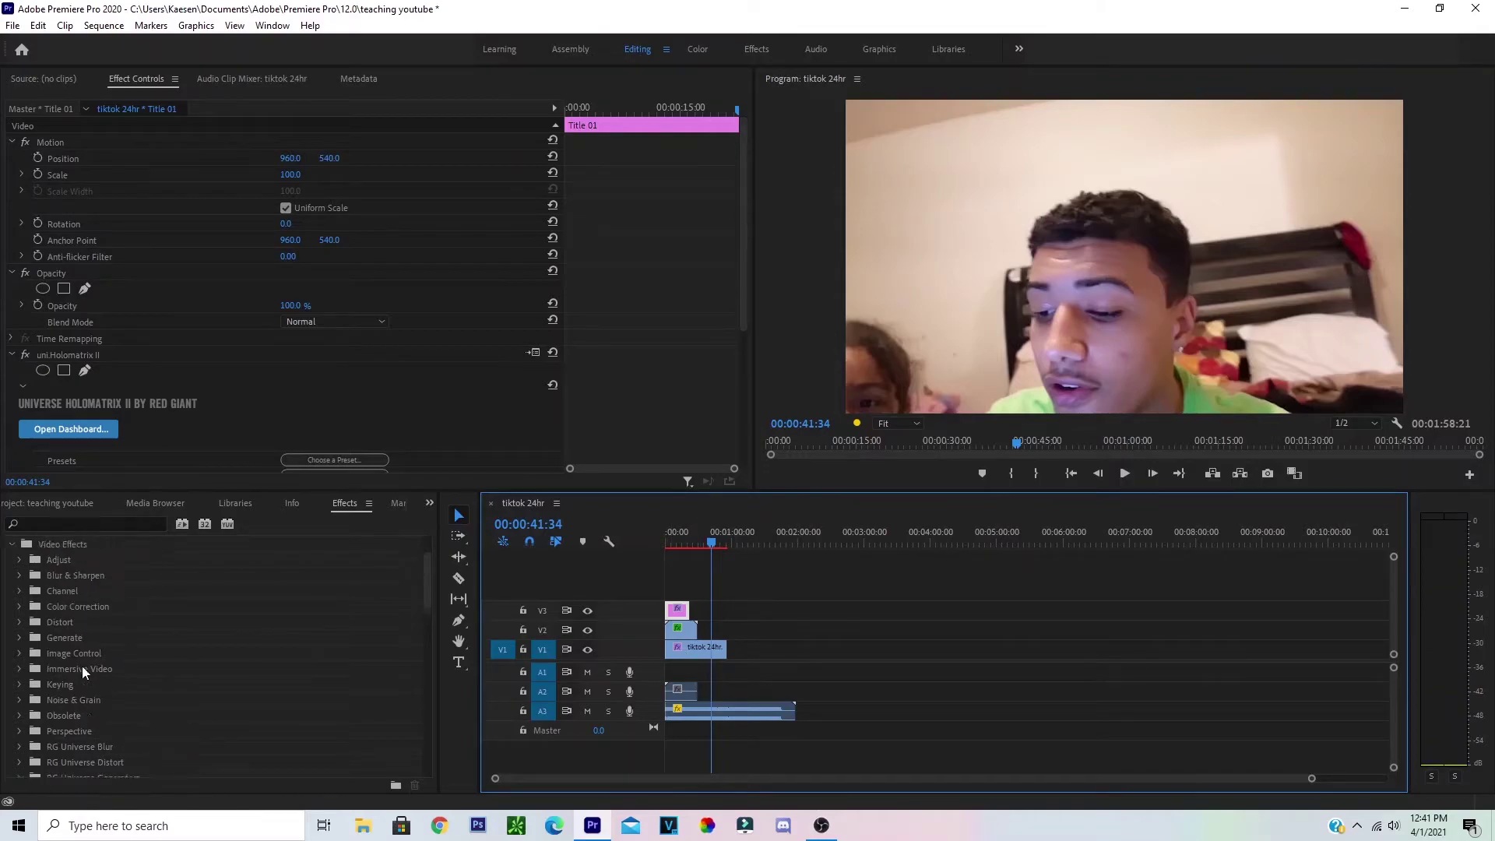
pyautogui.click(12, 607)
pyautogui.click(11, 591)
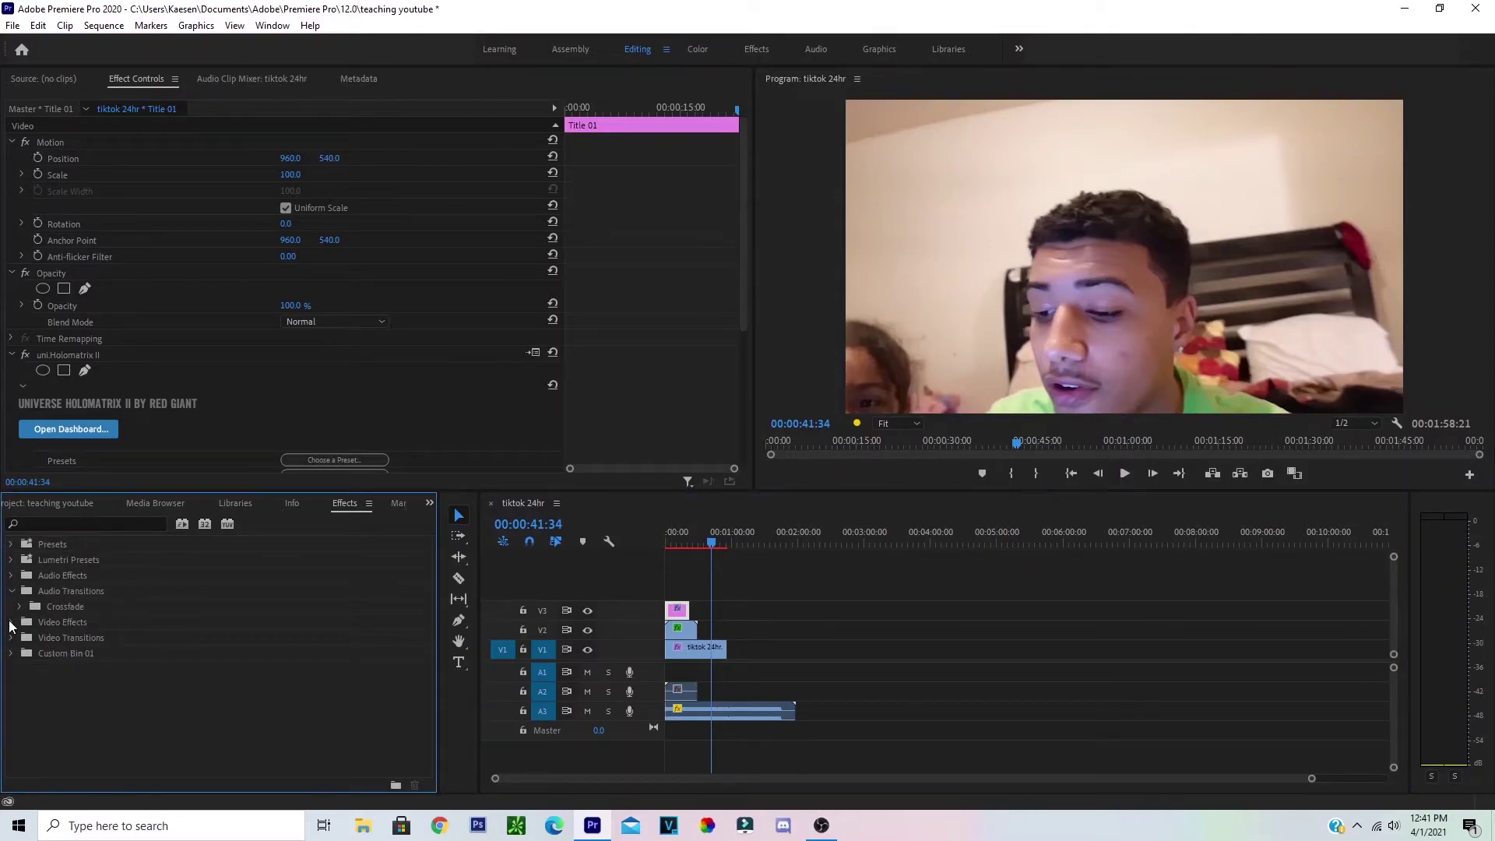
pyautogui.click(11, 638)
pyautogui.scroll(-2, 94, 669)
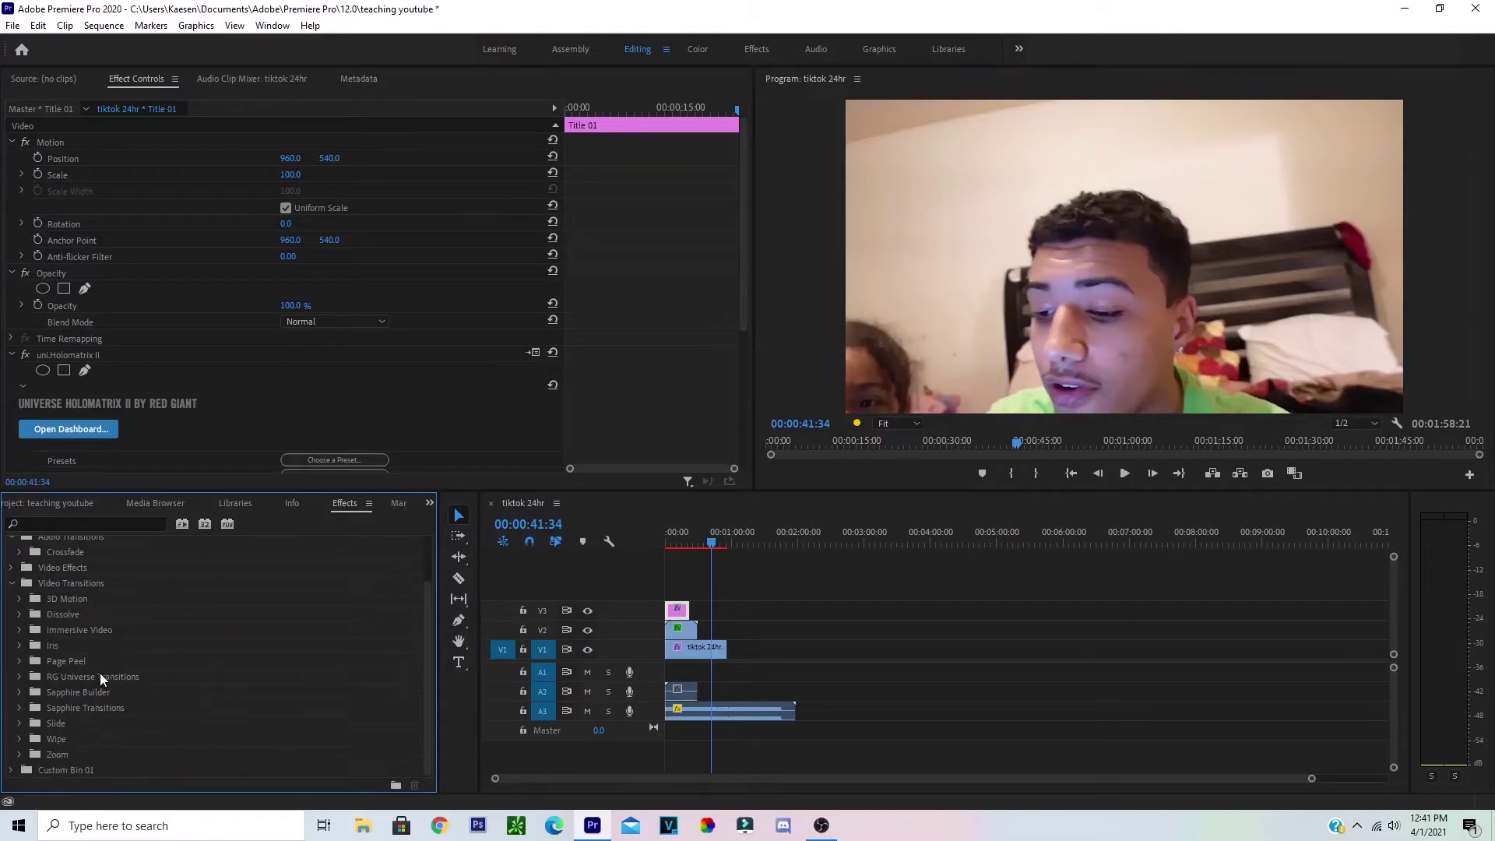
pyautogui.click(21, 675)
pyautogui.scroll(-3, 145, 698)
pyautogui.scroll(-2, 158, 703)
pyautogui.scroll(-4, 138, 686)
pyautogui.scroll(-1, 138, 688)
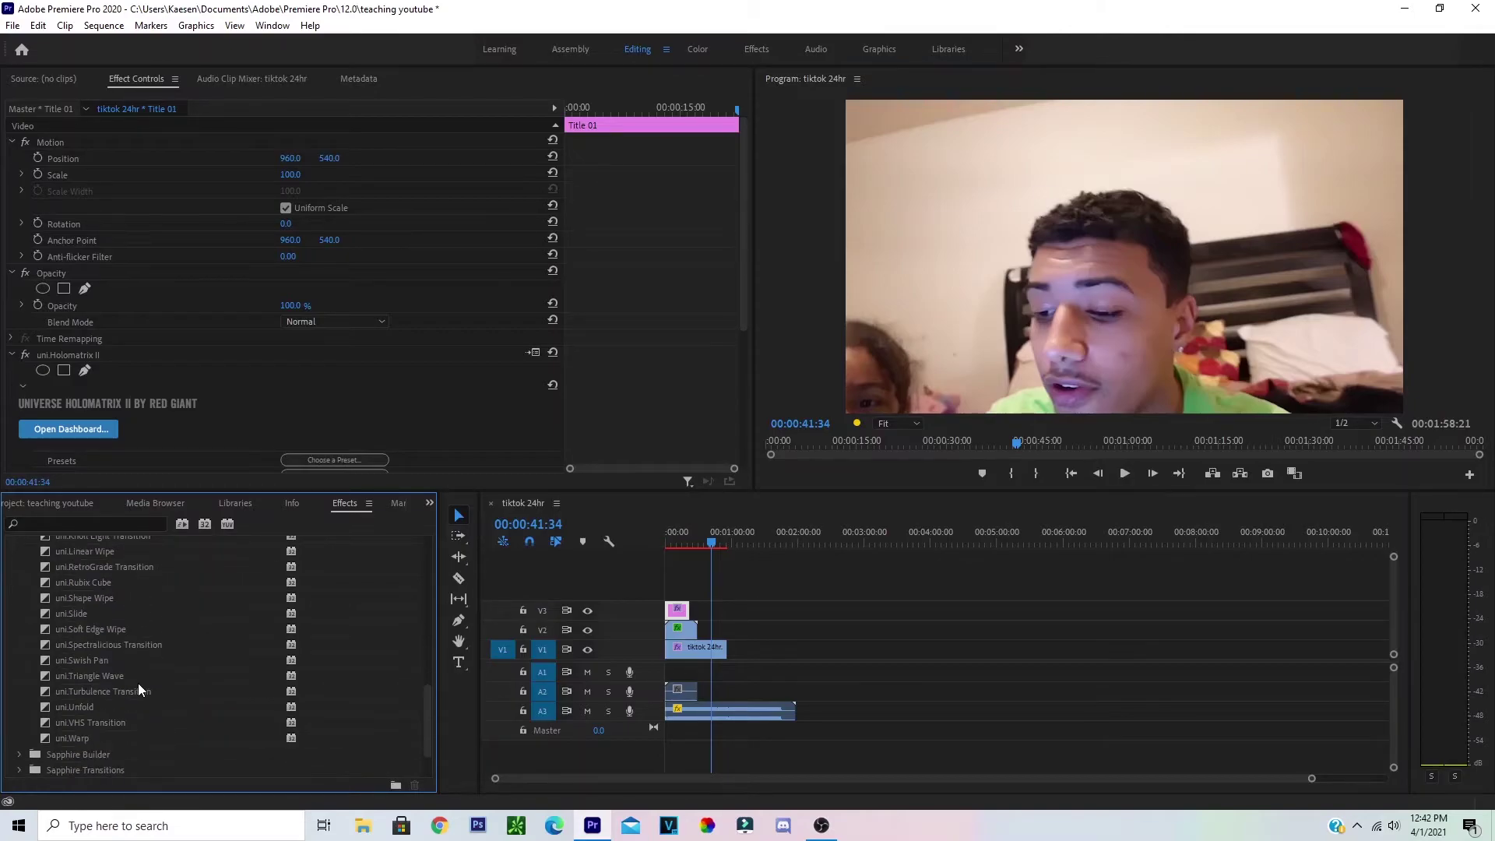
pyautogui.moveTo(86, 722); pyautogui.dragTo(726, 656)
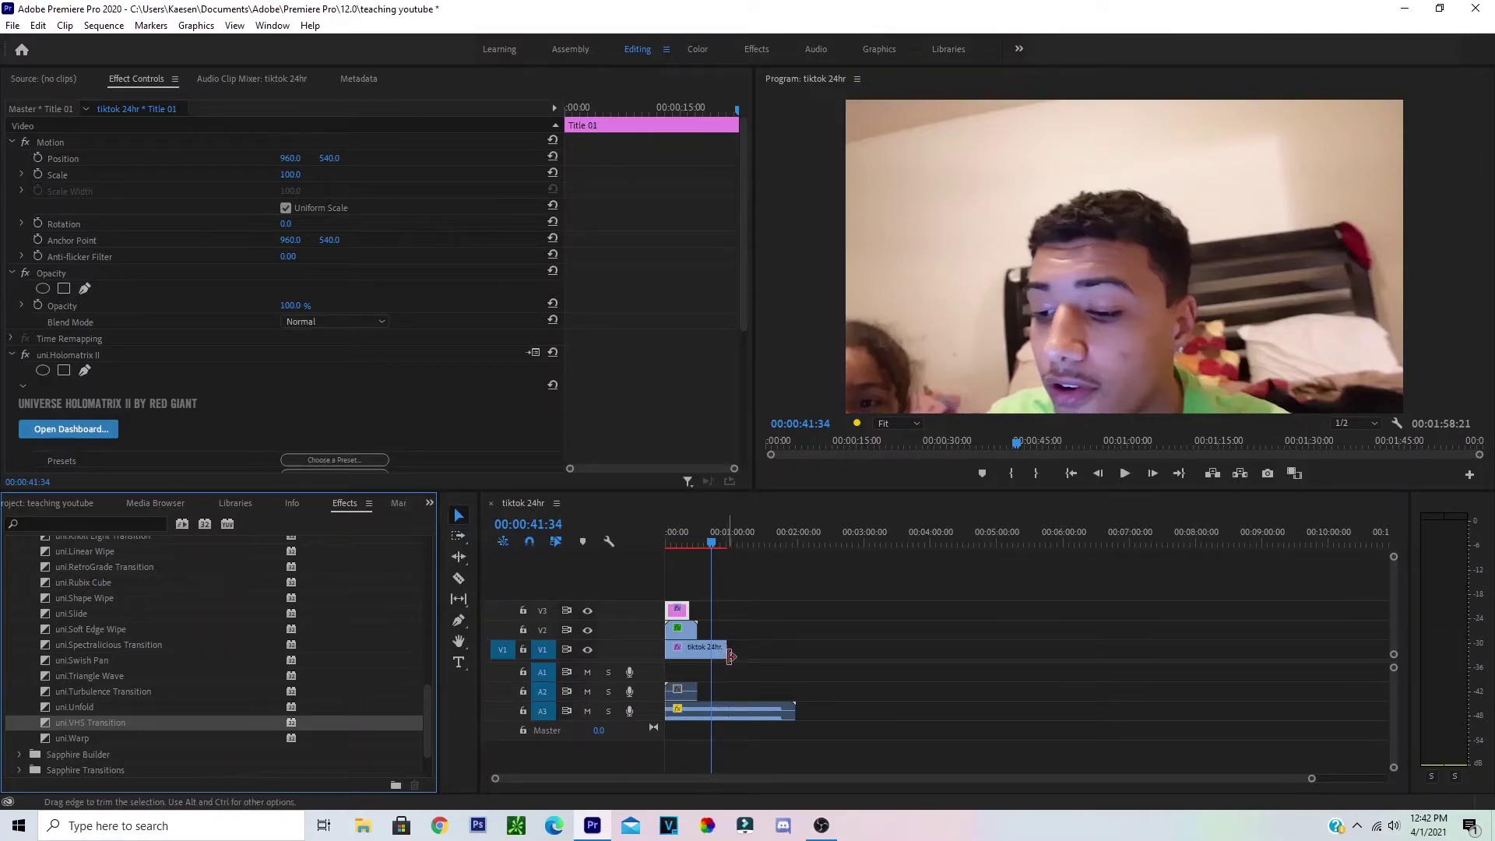
# Review the effect settings of the Title 01 clip and the tiktok 24hr clip on V1
pyautogui.scroll(-5, 179, 259)
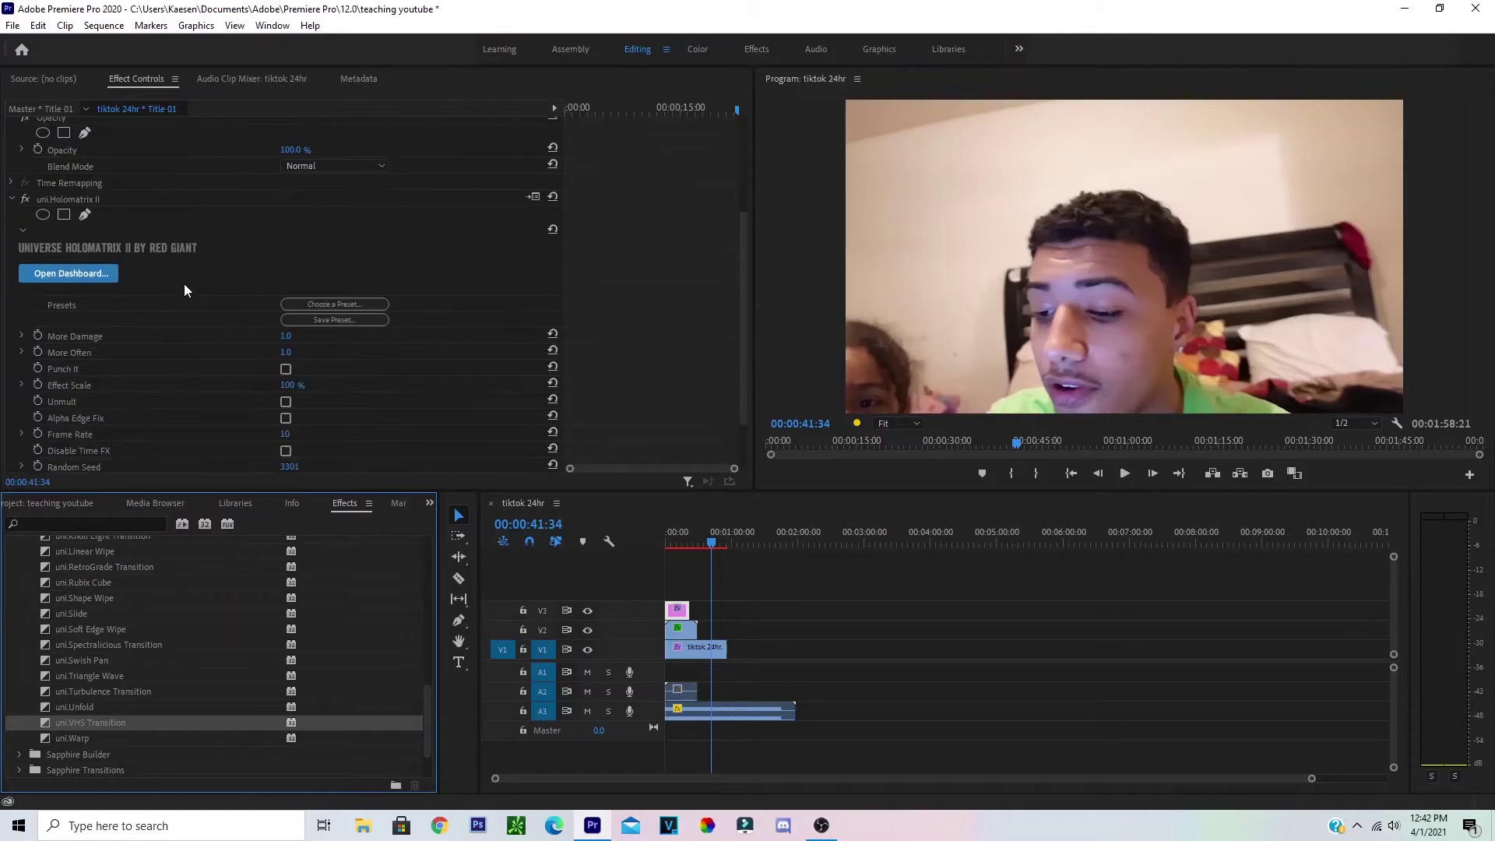
pyautogui.scroll(5, 185, 285)
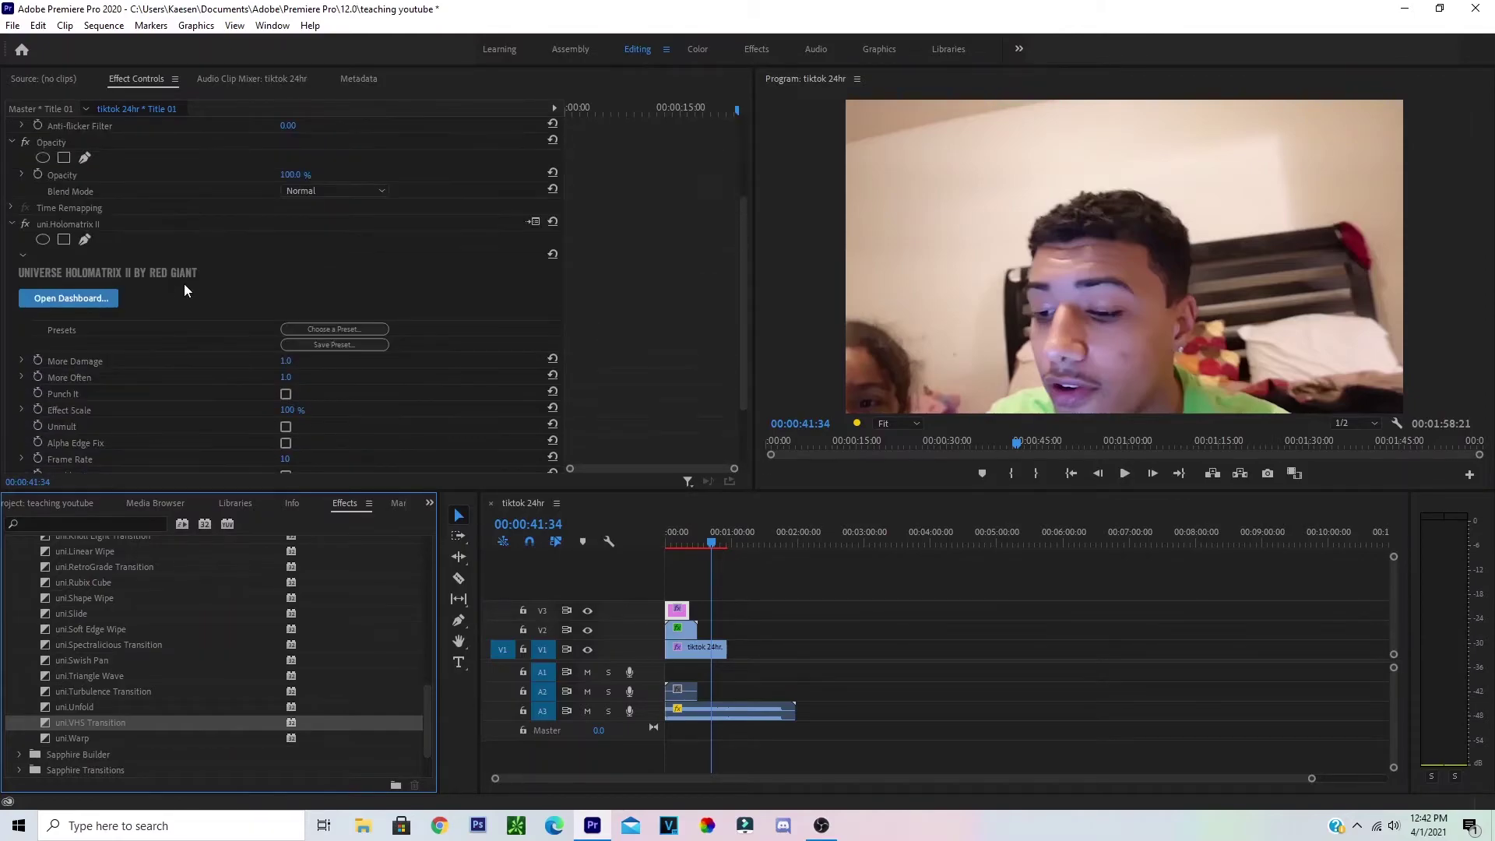
pyautogui.click(718, 653)
pyautogui.click(708, 652)
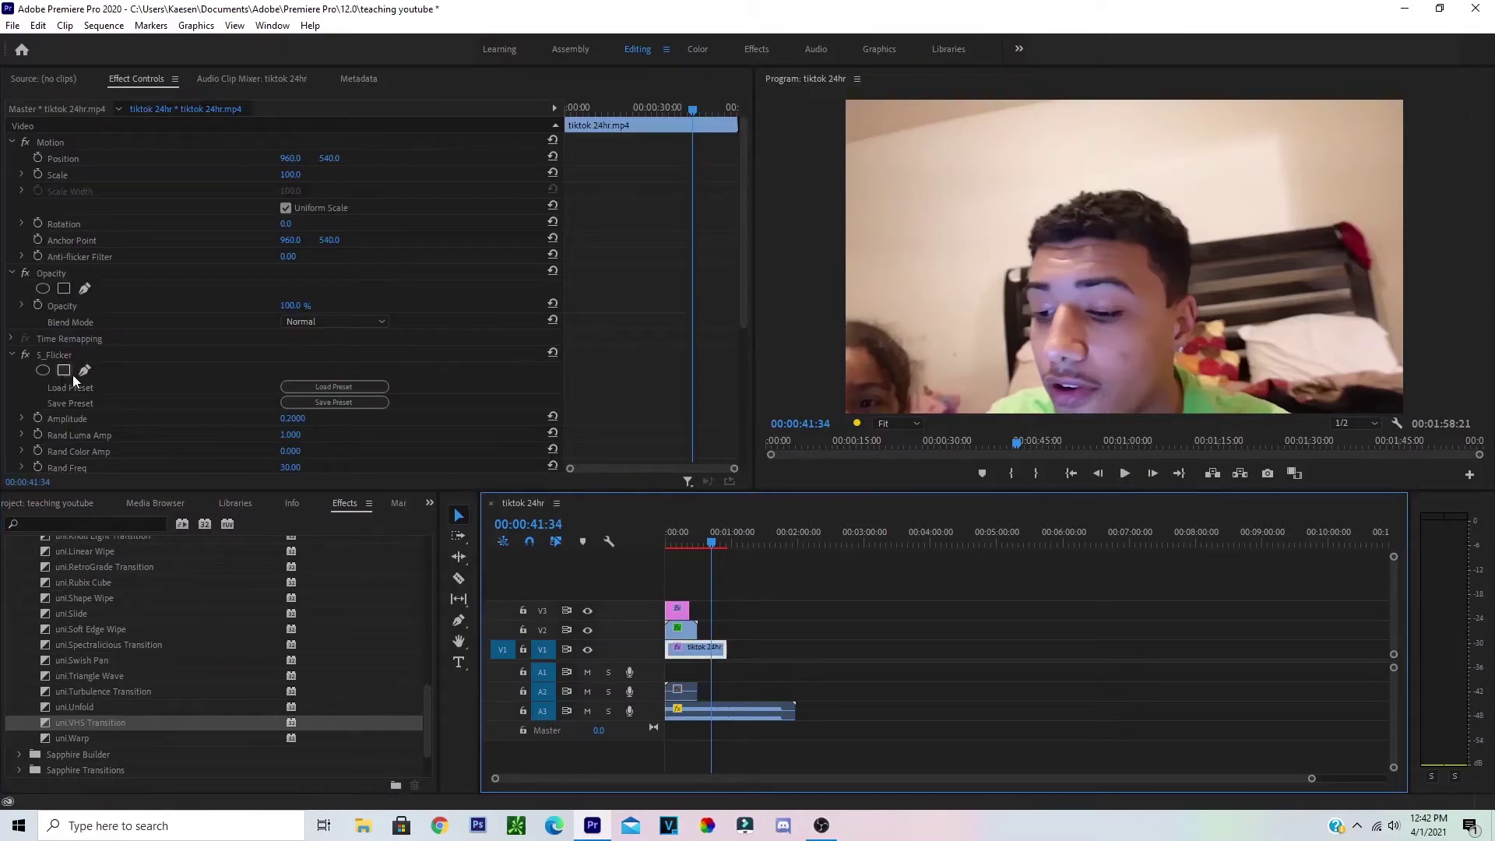
pyautogui.scroll(-3, 122, 378)
pyautogui.scroll(5, 124, 378)
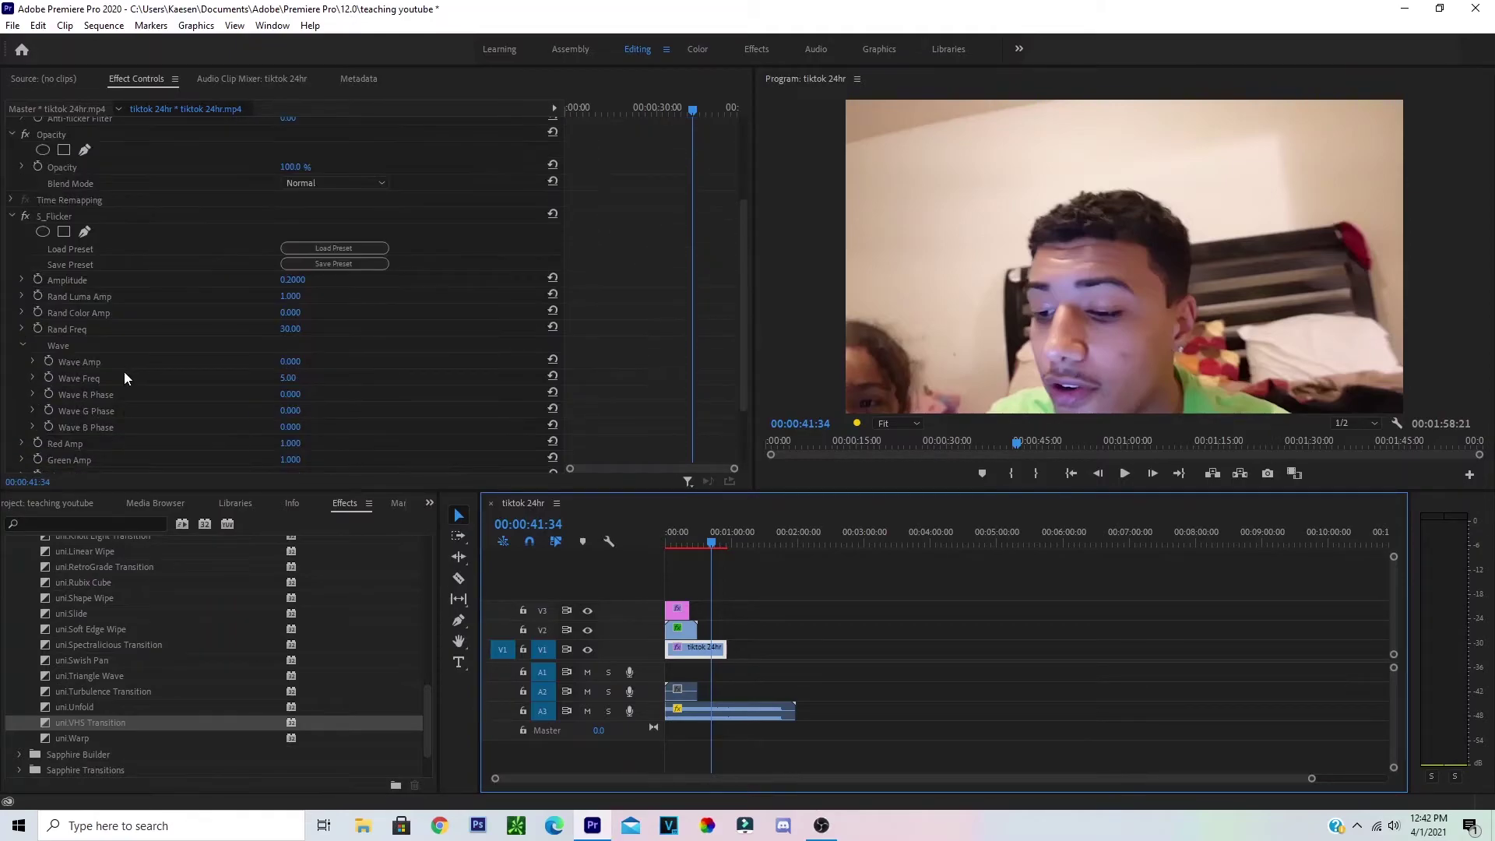
pyautogui.scroll(1, 123, 370)
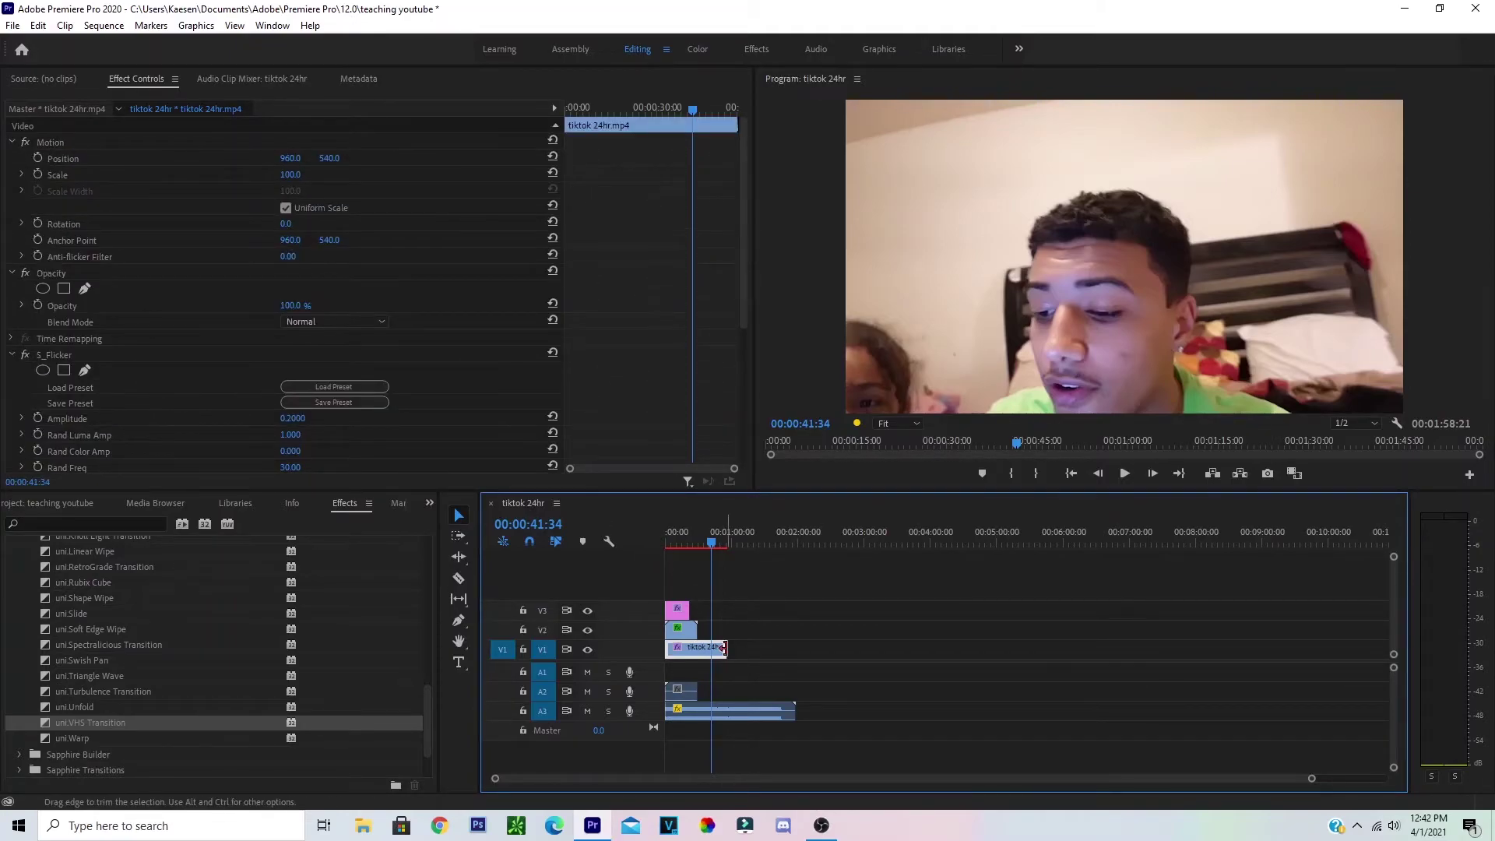
# Set the duration of the VHS transition at the end of the V1 clip to 00:00:00:50
pyautogui.moveTo(1311, 777); pyautogui.dragTo(702, 778)
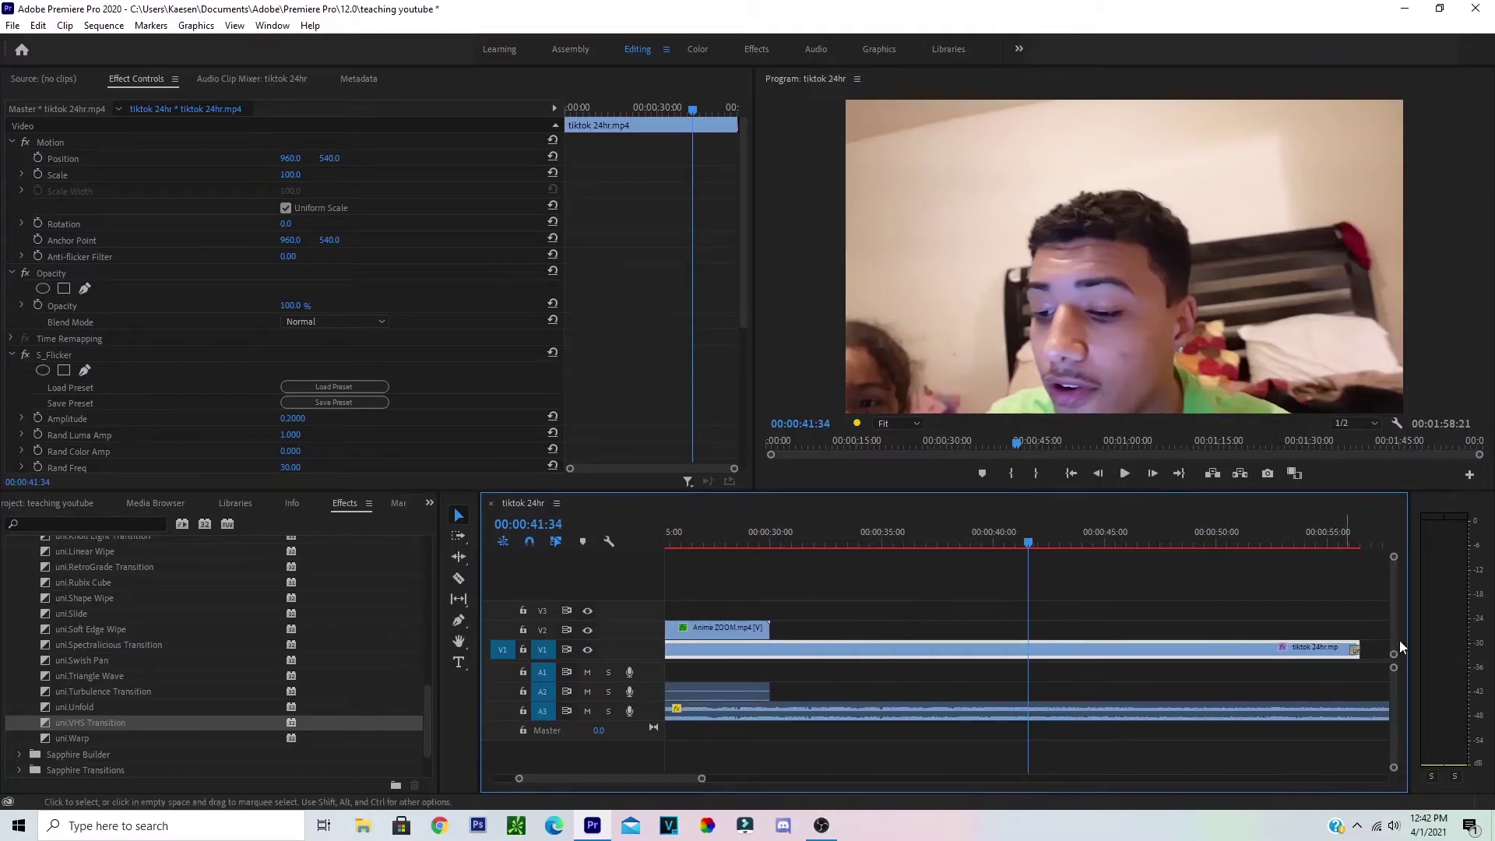
pyautogui.doubleClick(1352, 648)
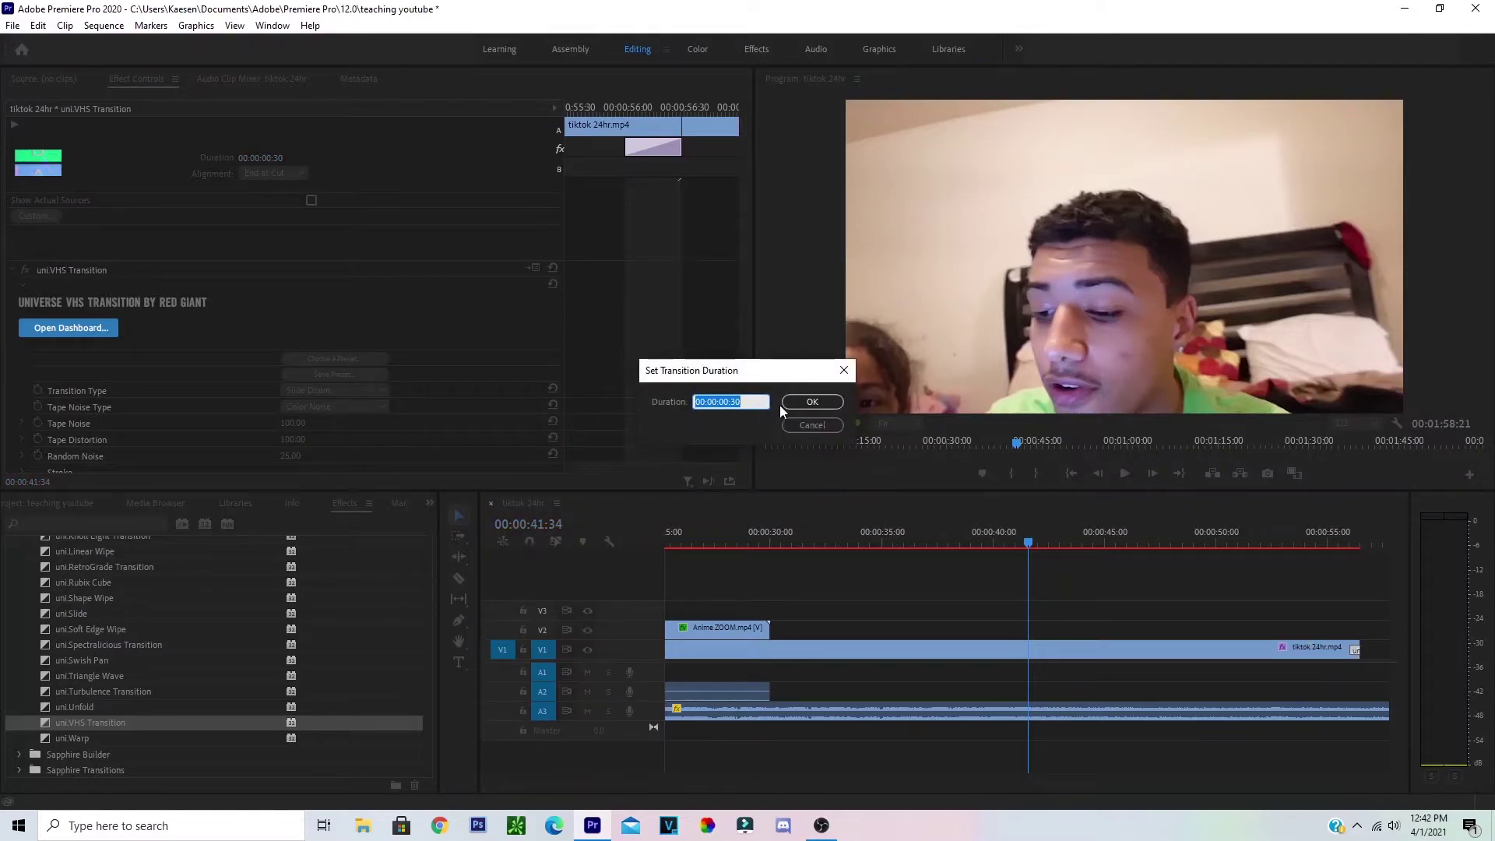
pyautogui.click(740, 403)
pyautogui.press('BackSpace')
pyautogui.write('5')
pyautogui.press('Return')
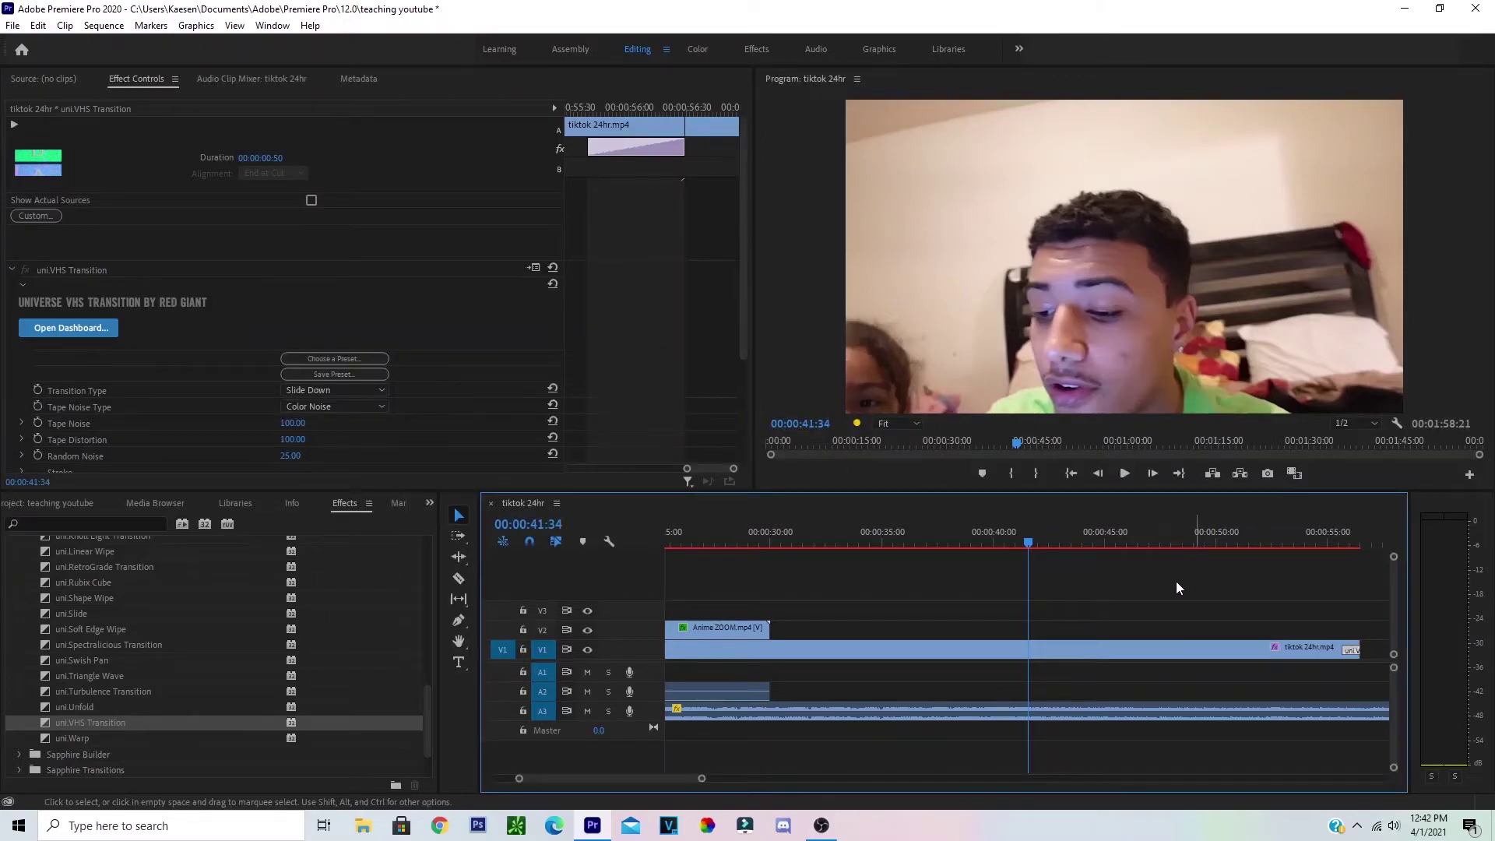
# Play back the end of the V1 clip to preview the VHS transition
pyautogui.click(1051, 541)
pyautogui.press('space')
pyautogui.click(1288, 545)
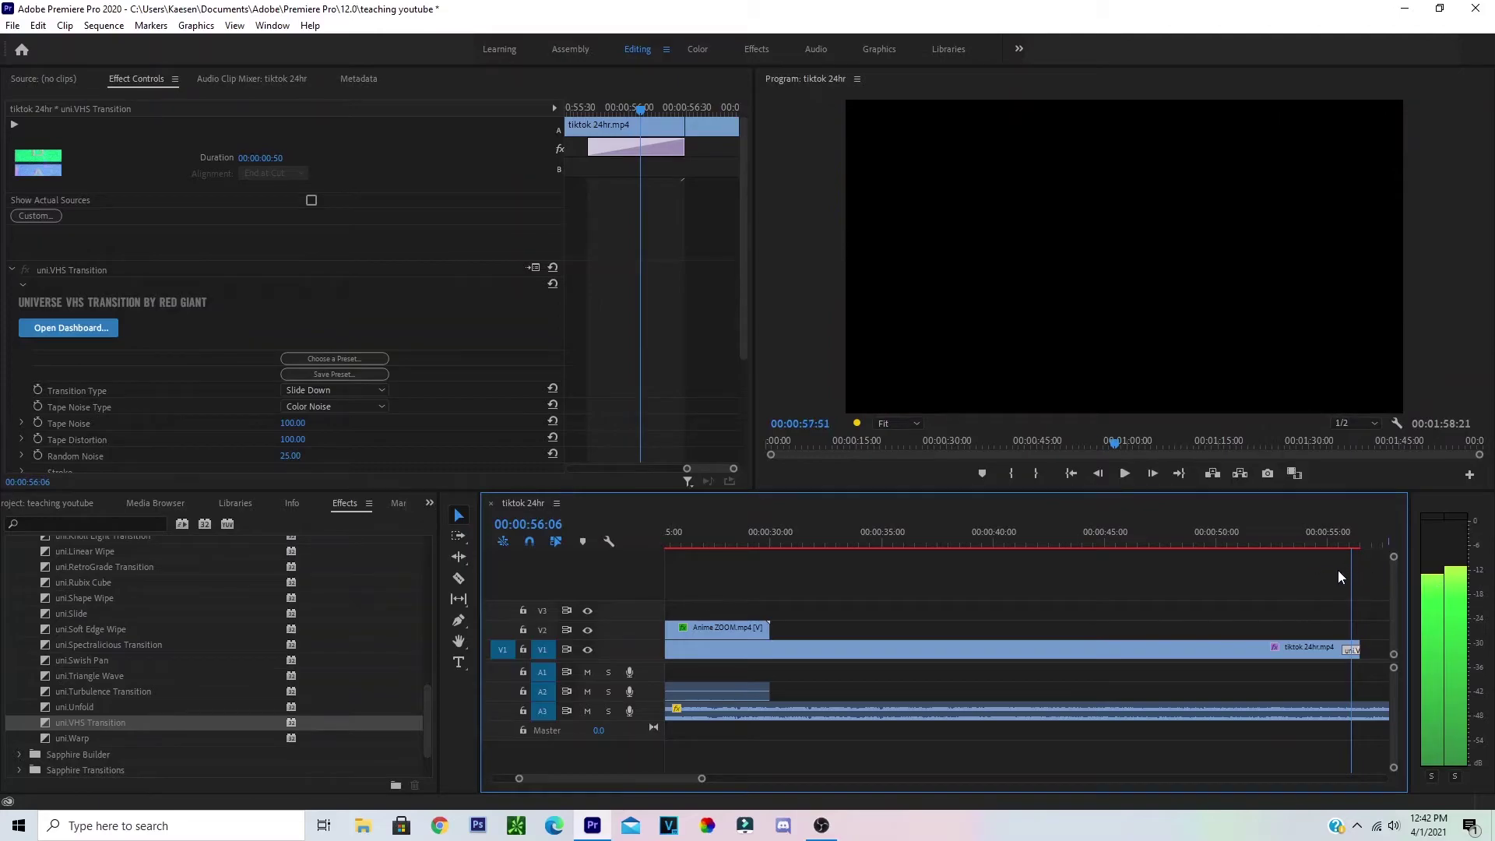
pyautogui.press('space')
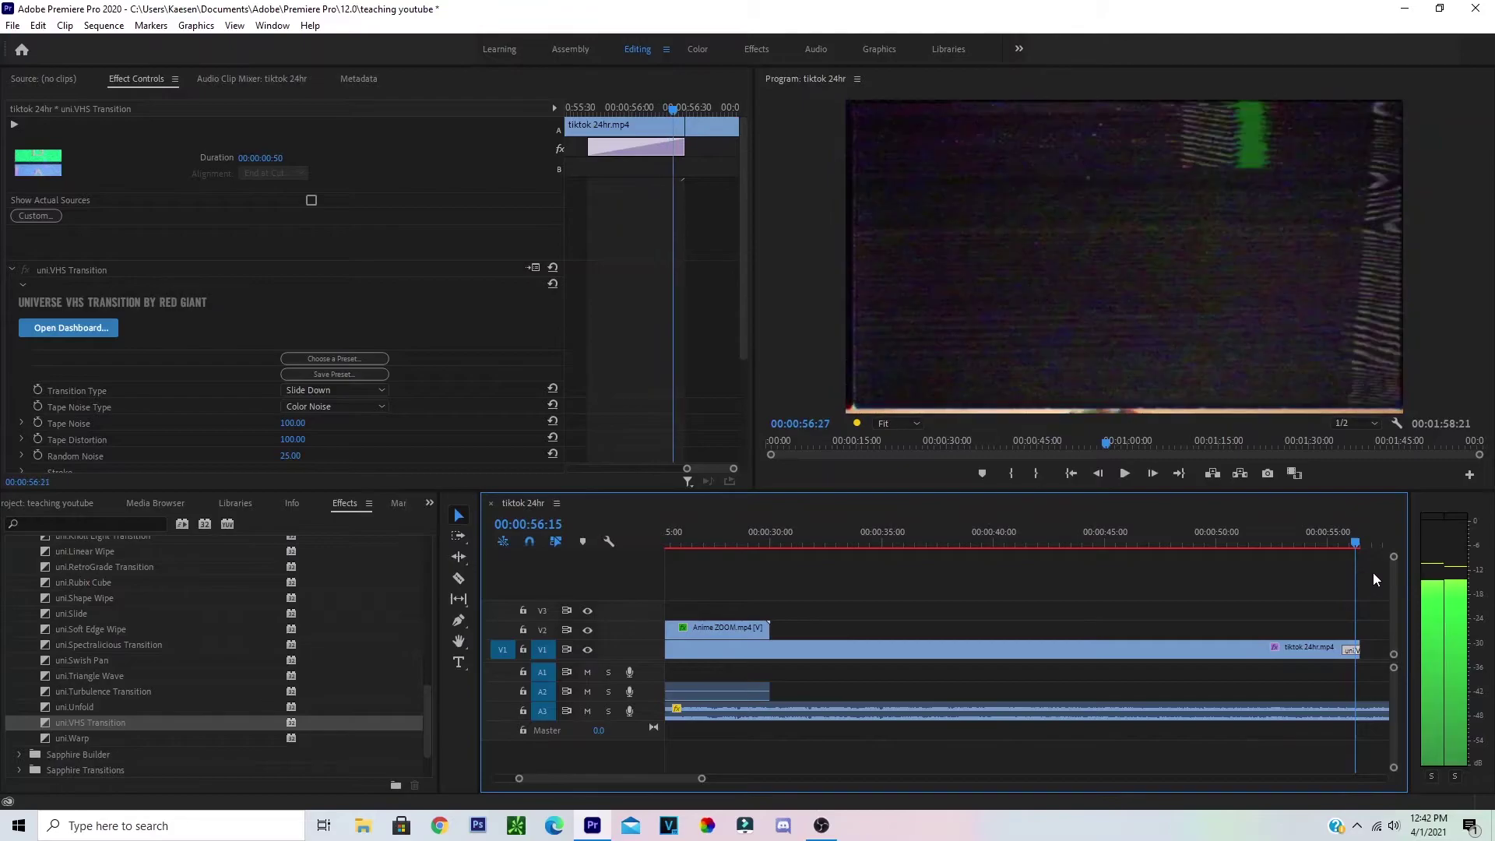
pyautogui.click(767, 549)
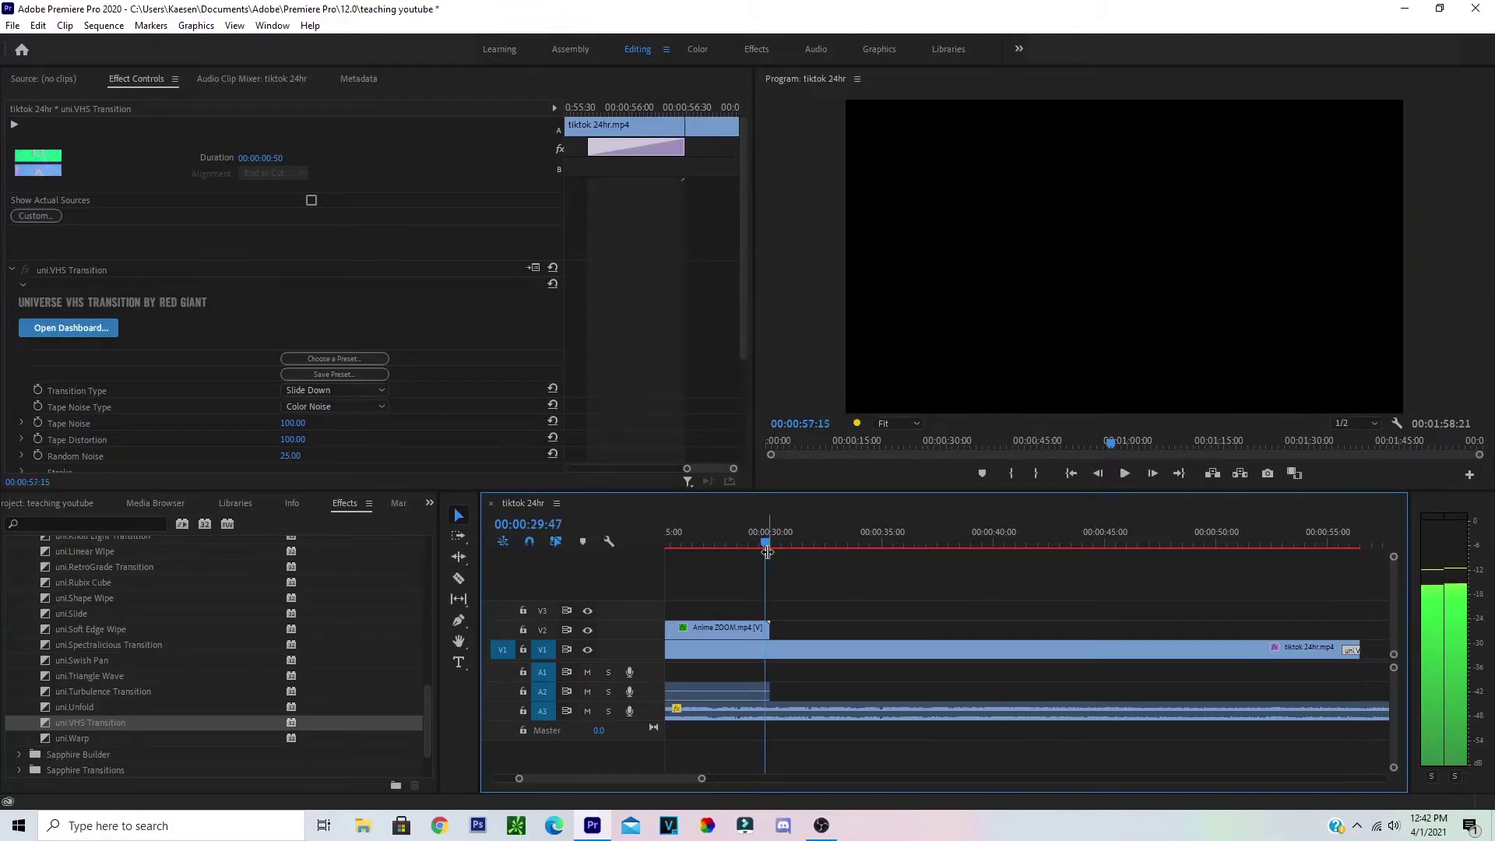
# Replace the VHS transition at the end of the V1 clip with uni.Warp and preview it
pyautogui.rightClick(1351, 649)
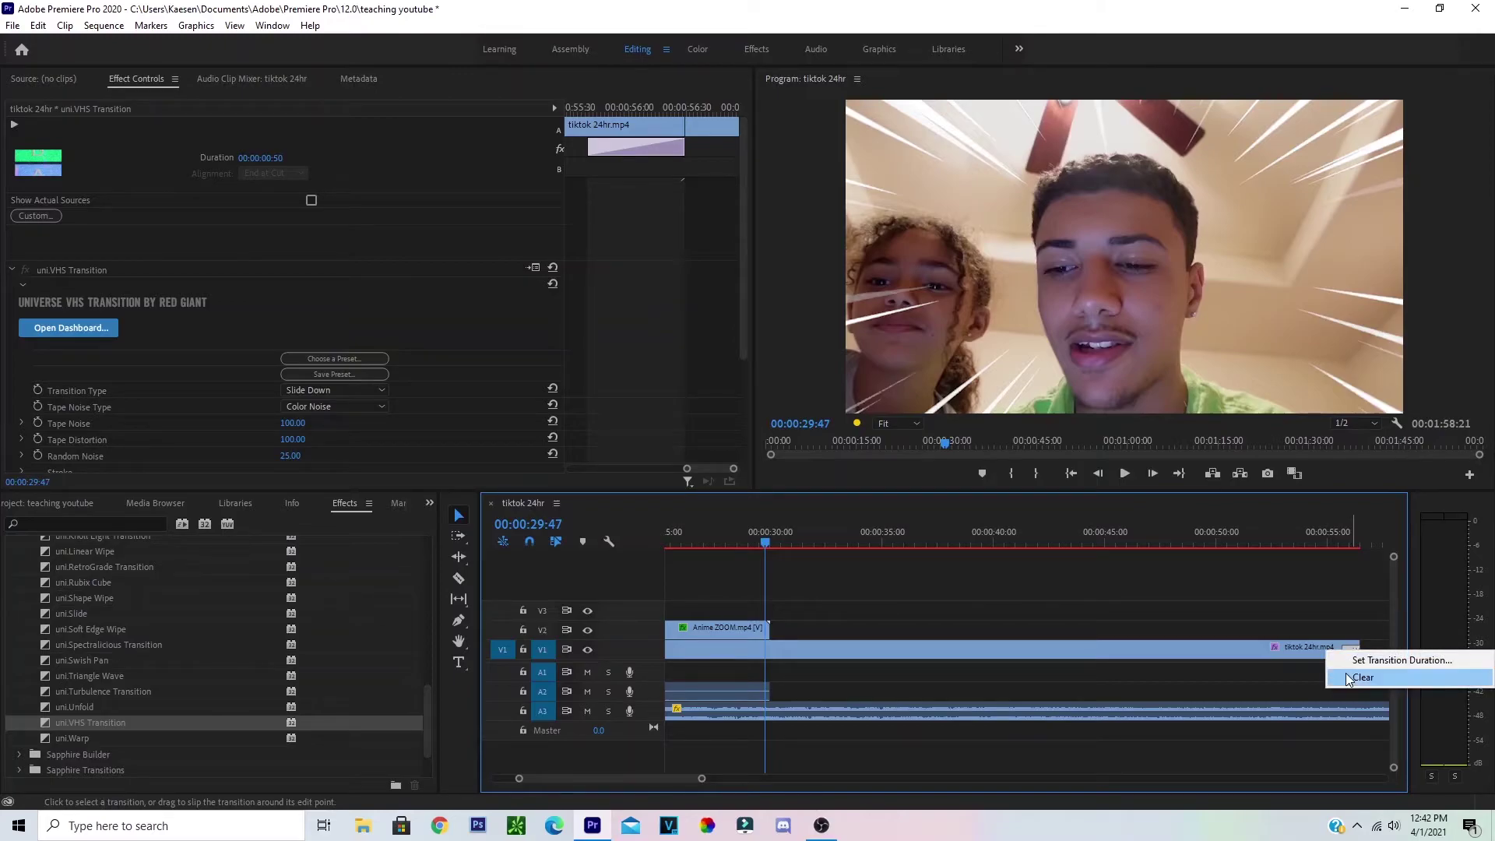
pyautogui.click(1361, 677)
pyautogui.moveTo(76, 739); pyautogui.dragTo(1352, 653)
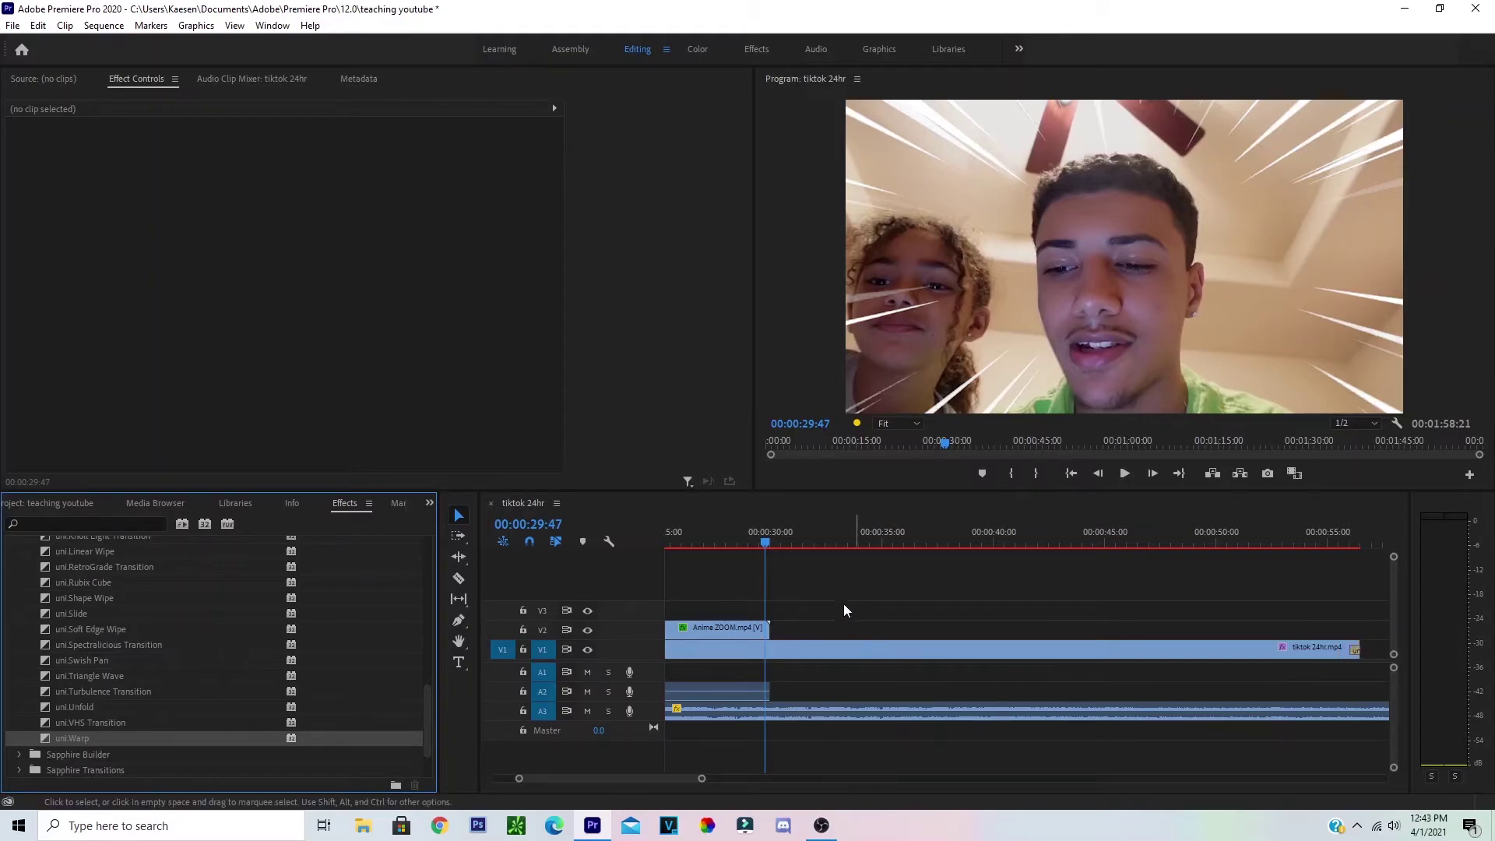
pyautogui.moveTo(785, 548); pyautogui.dragTo(1364, 595)
pyautogui.press('space')
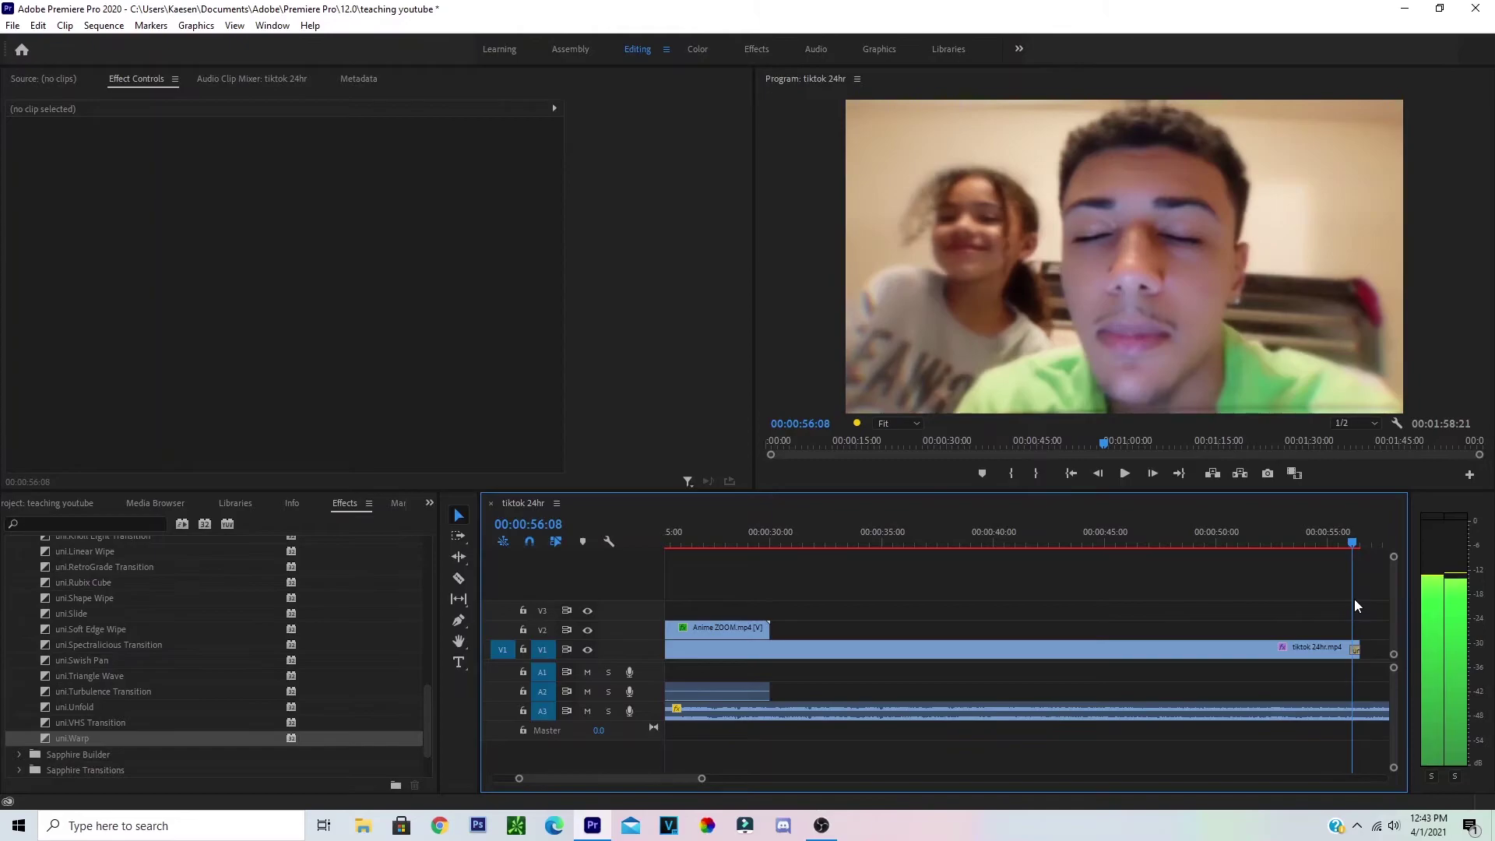
# Import Whoosh 1 from the SOUND FX folder and place it on track A2 under the uni.Warp transition, at 00:00:56:08
pyautogui.click(39, 502)
pyautogui.doubleClick(311, 691)
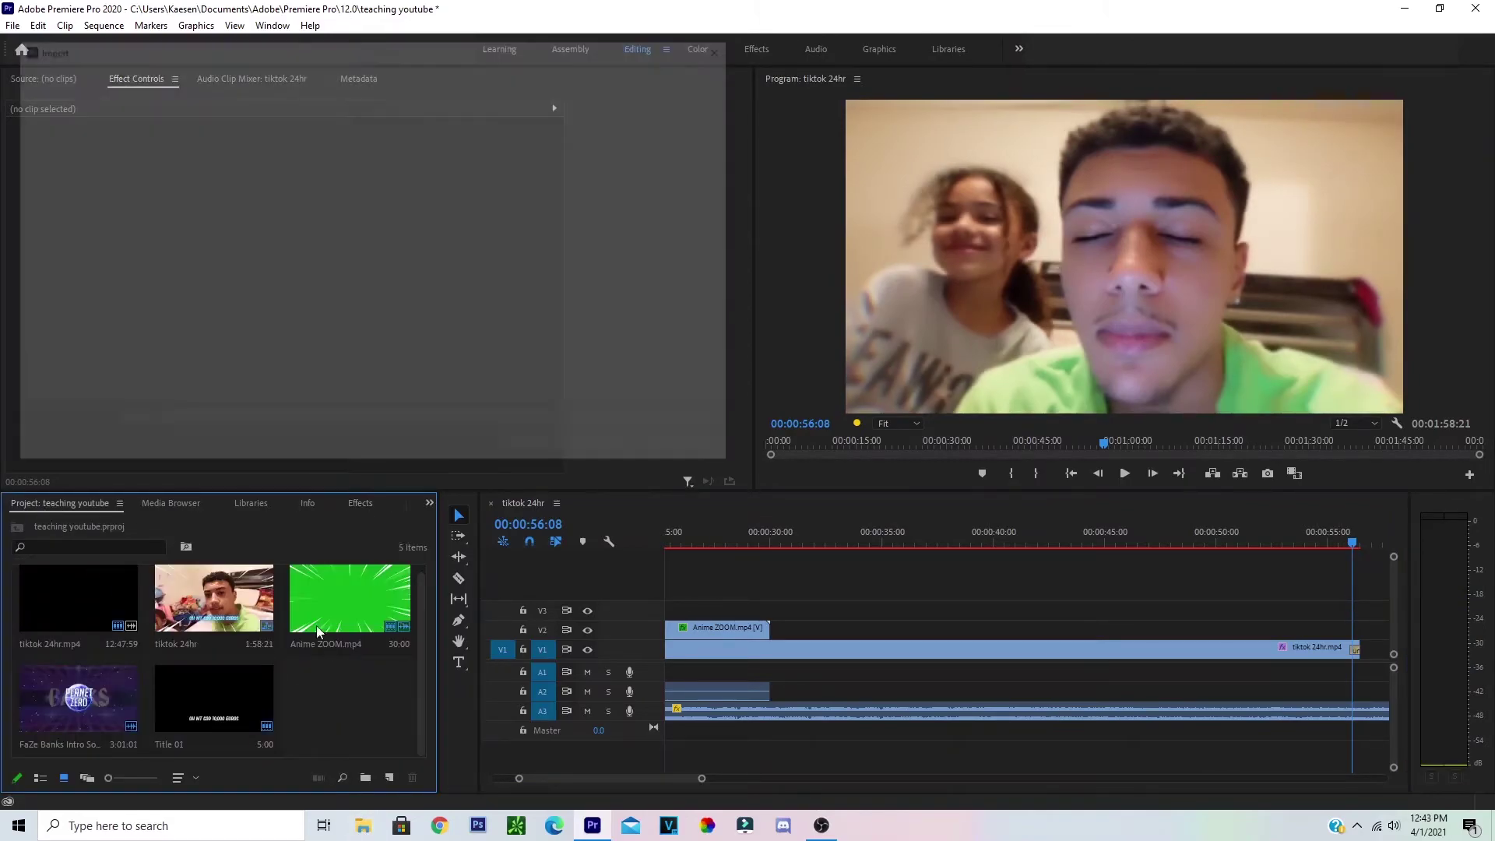
pyautogui.click(65, 243)
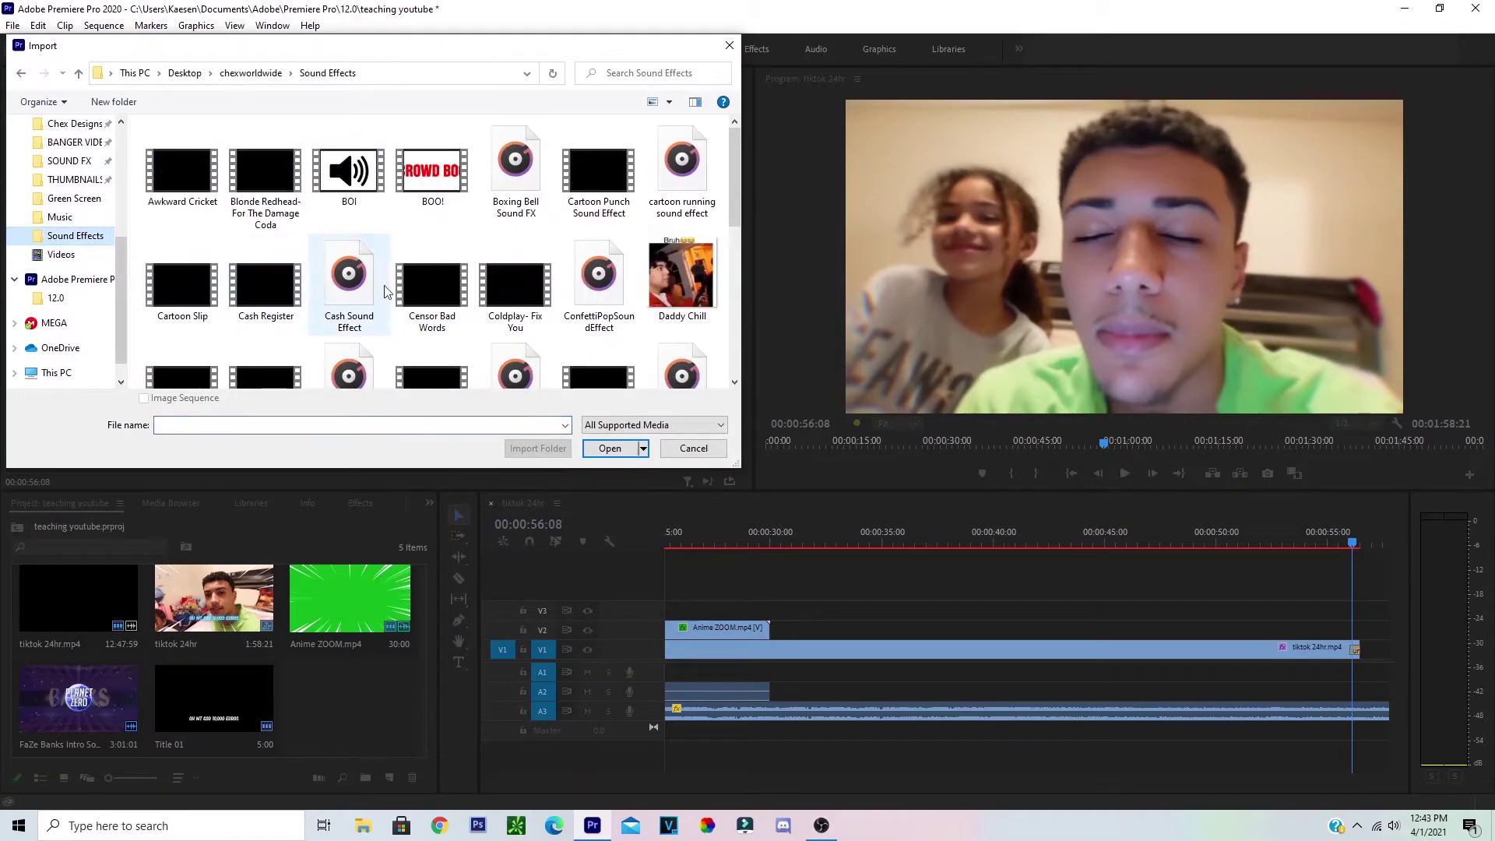
pyautogui.scroll(-5, 348, 247)
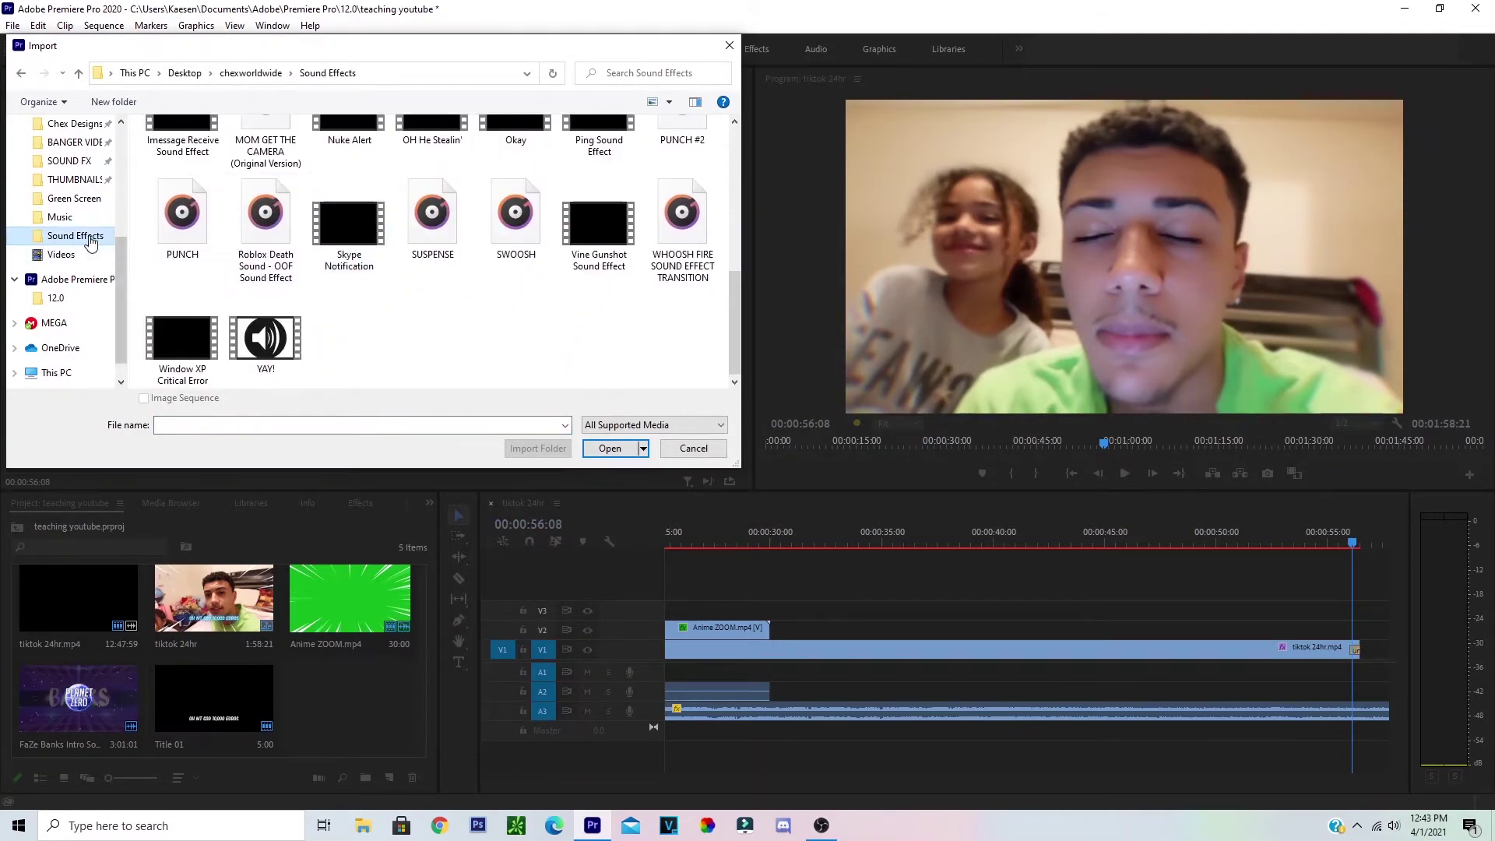
pyautogui.scroll(1, 78, 226)
pyautogui.click(69, 198)
pyautogui.scroll(-15, 312, 287)
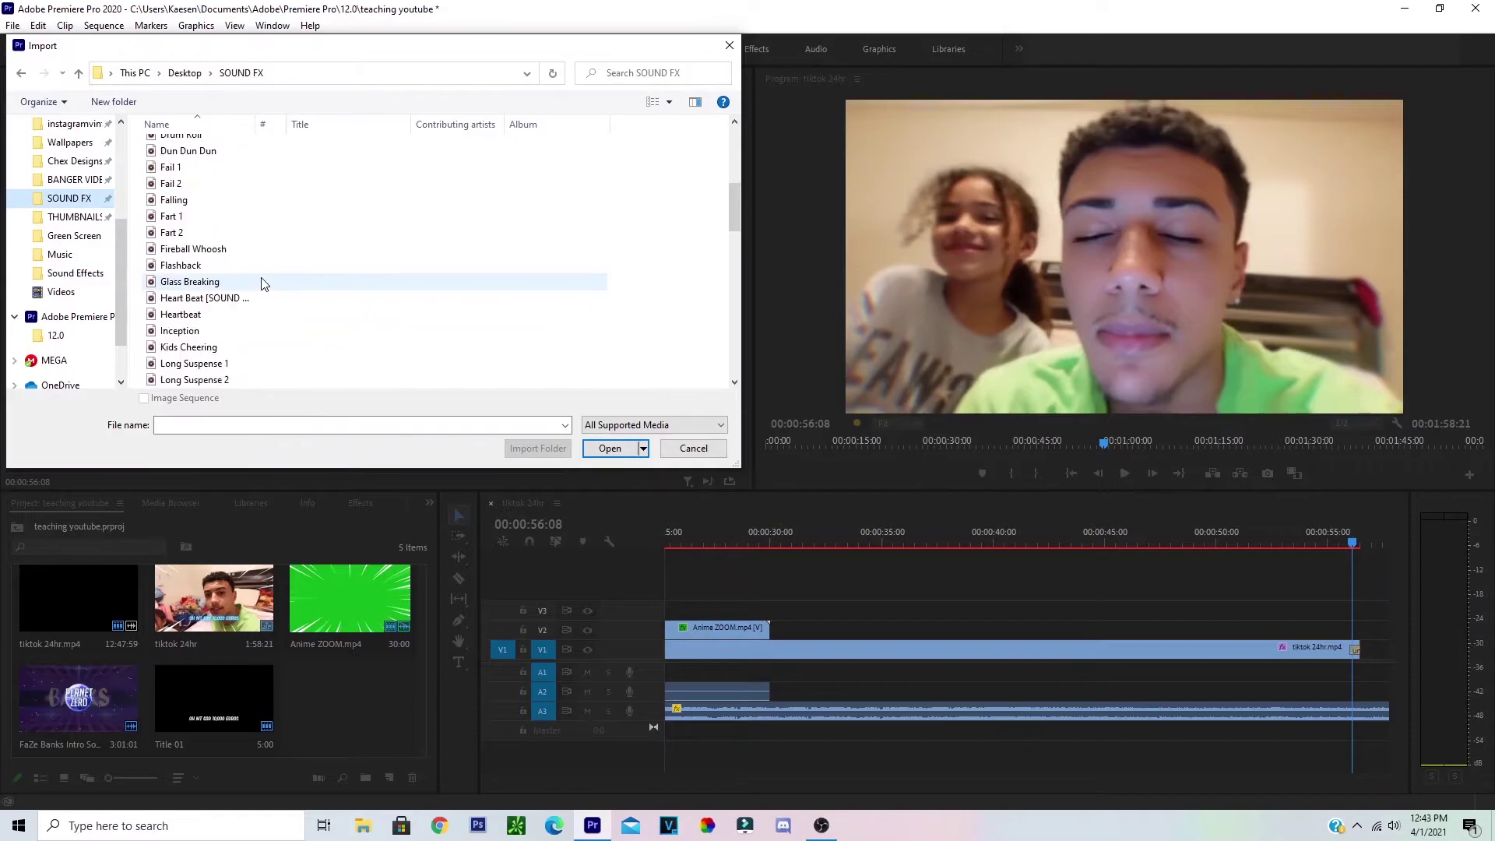
pyautogui.scroll(-10, 261, 282)
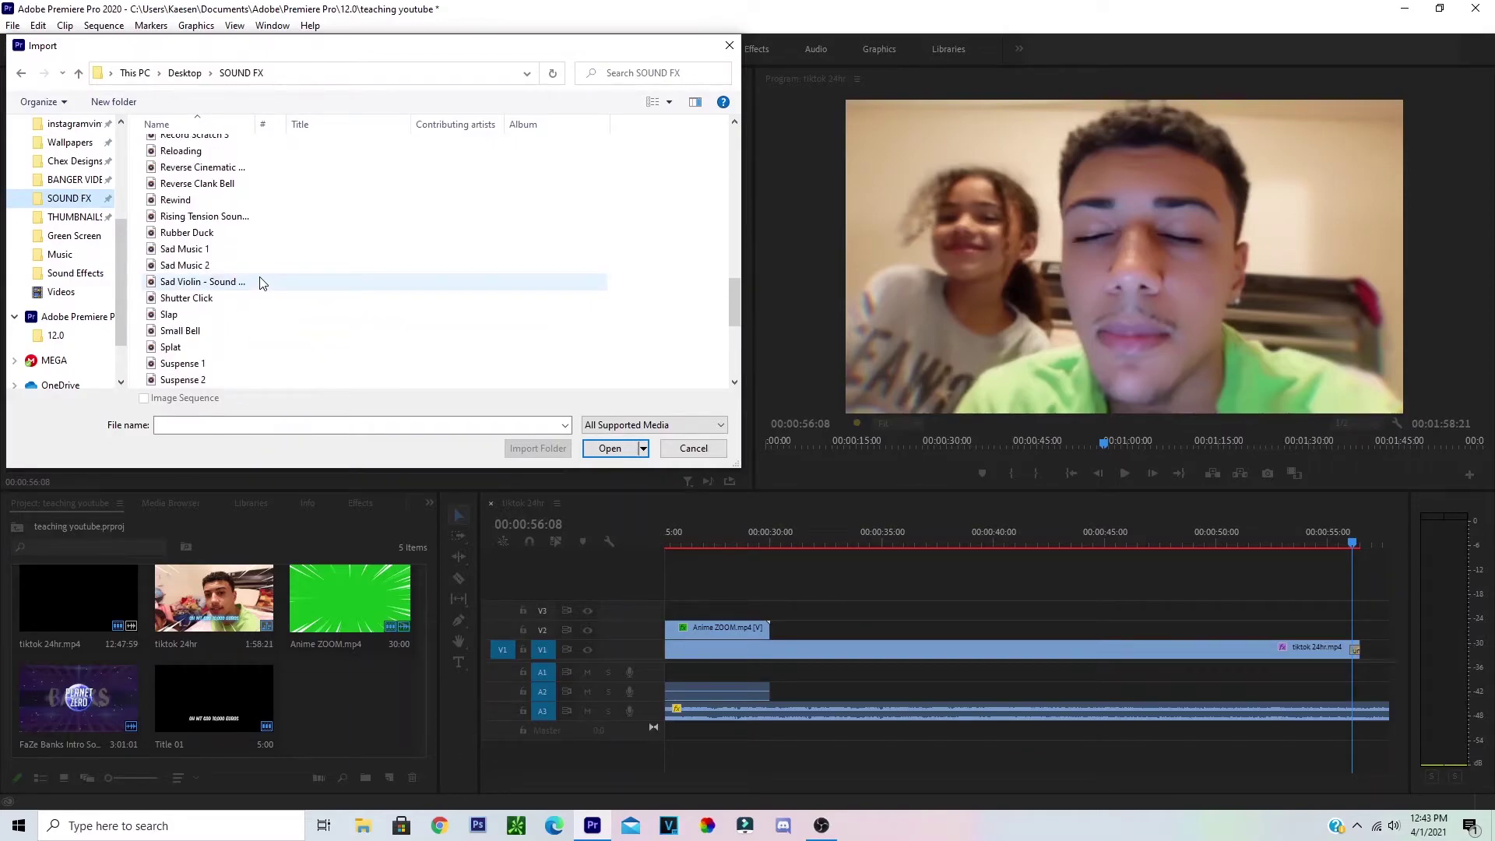
pyautogui.click(200, 251)
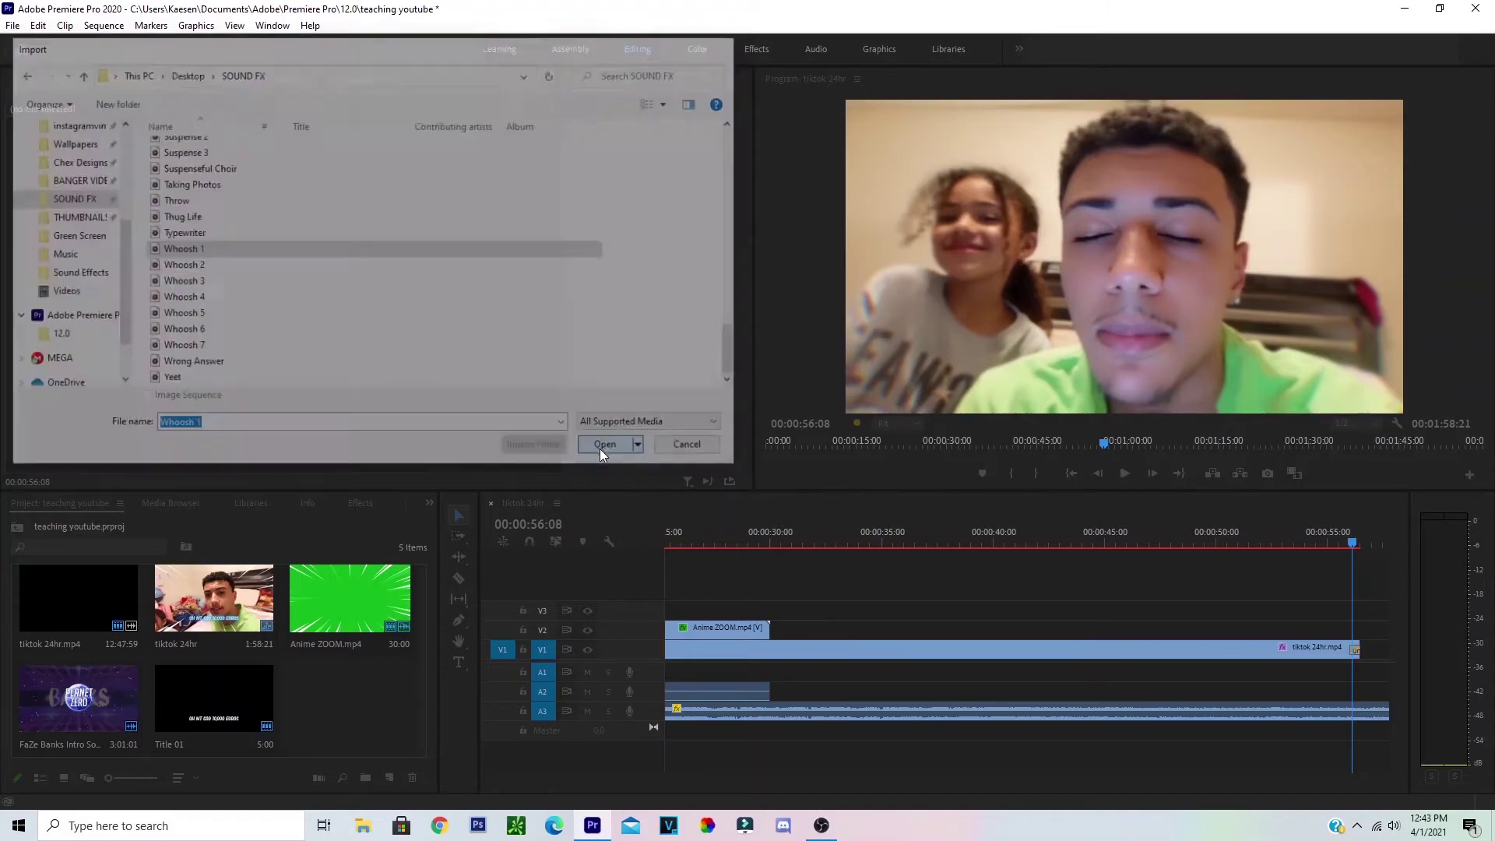
pyautogui.click(601, 448)
pyautogui.moveTo(325, 706); pyautogui.dragTo(1361, 692)
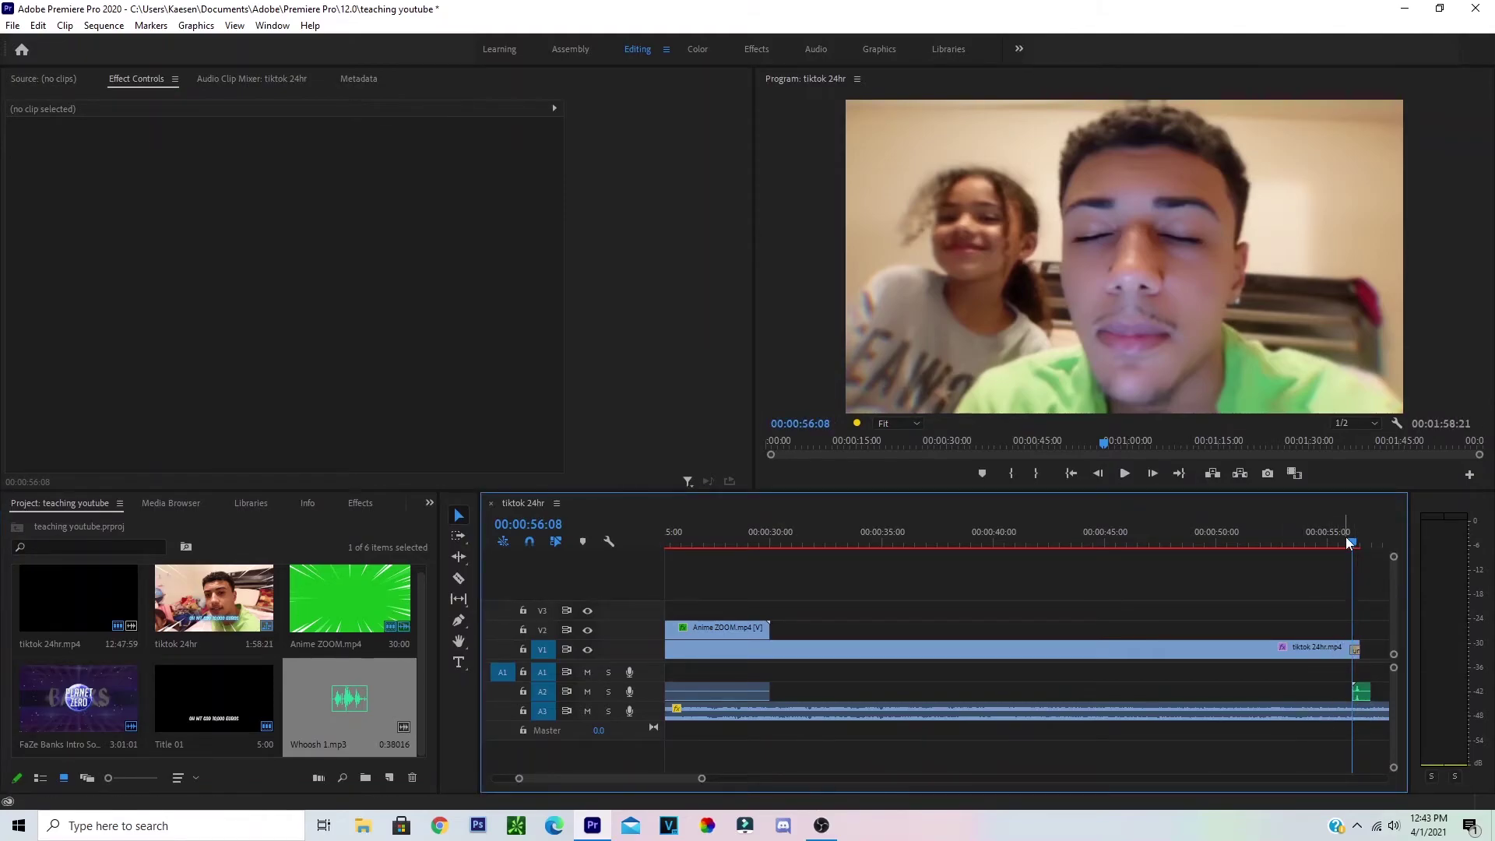
# Play back the end of the V1 clip from 00:00:55:26 to preview the warp transition with the whoosh sound
pyautogui.moveTo(1355, 544)
pyautogui.mouseDown()
pyautogui.moveTo(1321, 544)
pyautogui.moveTo(1359, 545)
pyautogui.moveTo(1337, 543)
pyautogui.mouseUp()
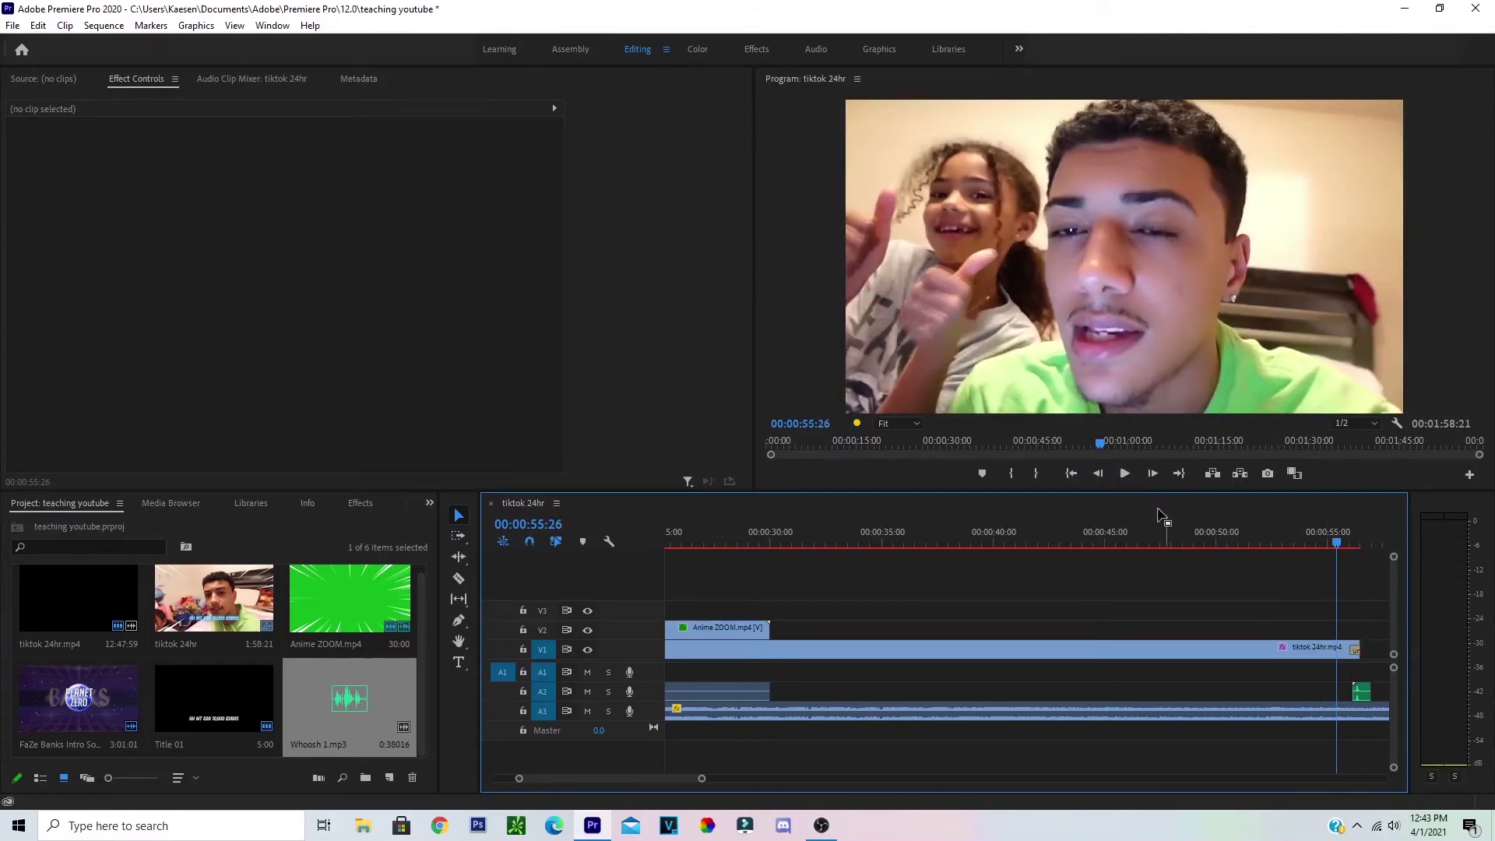
pyautogui.click(1127, 473)
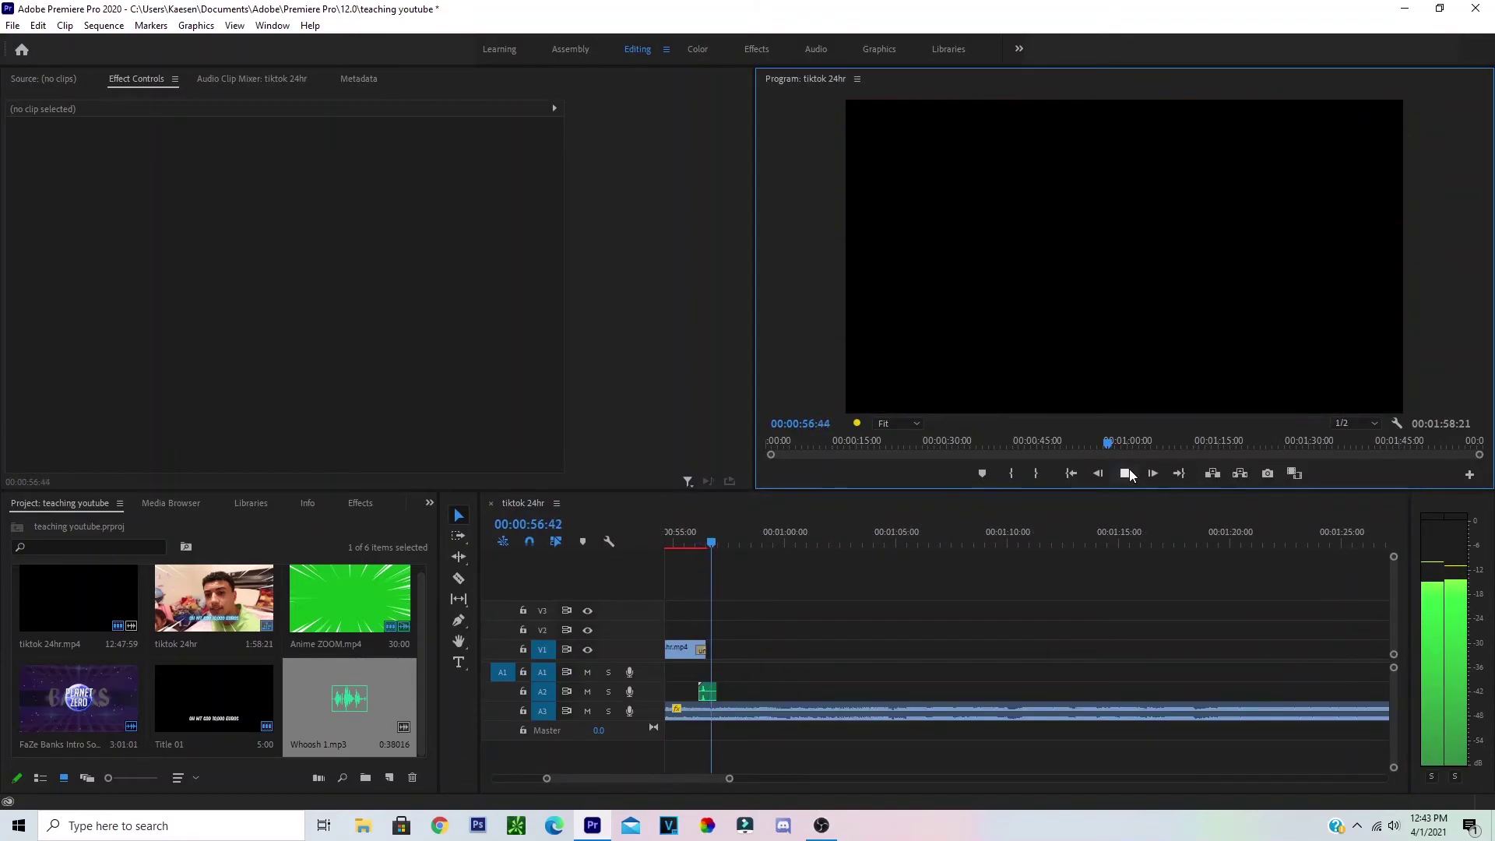
pyautogui.click(1126, 473)
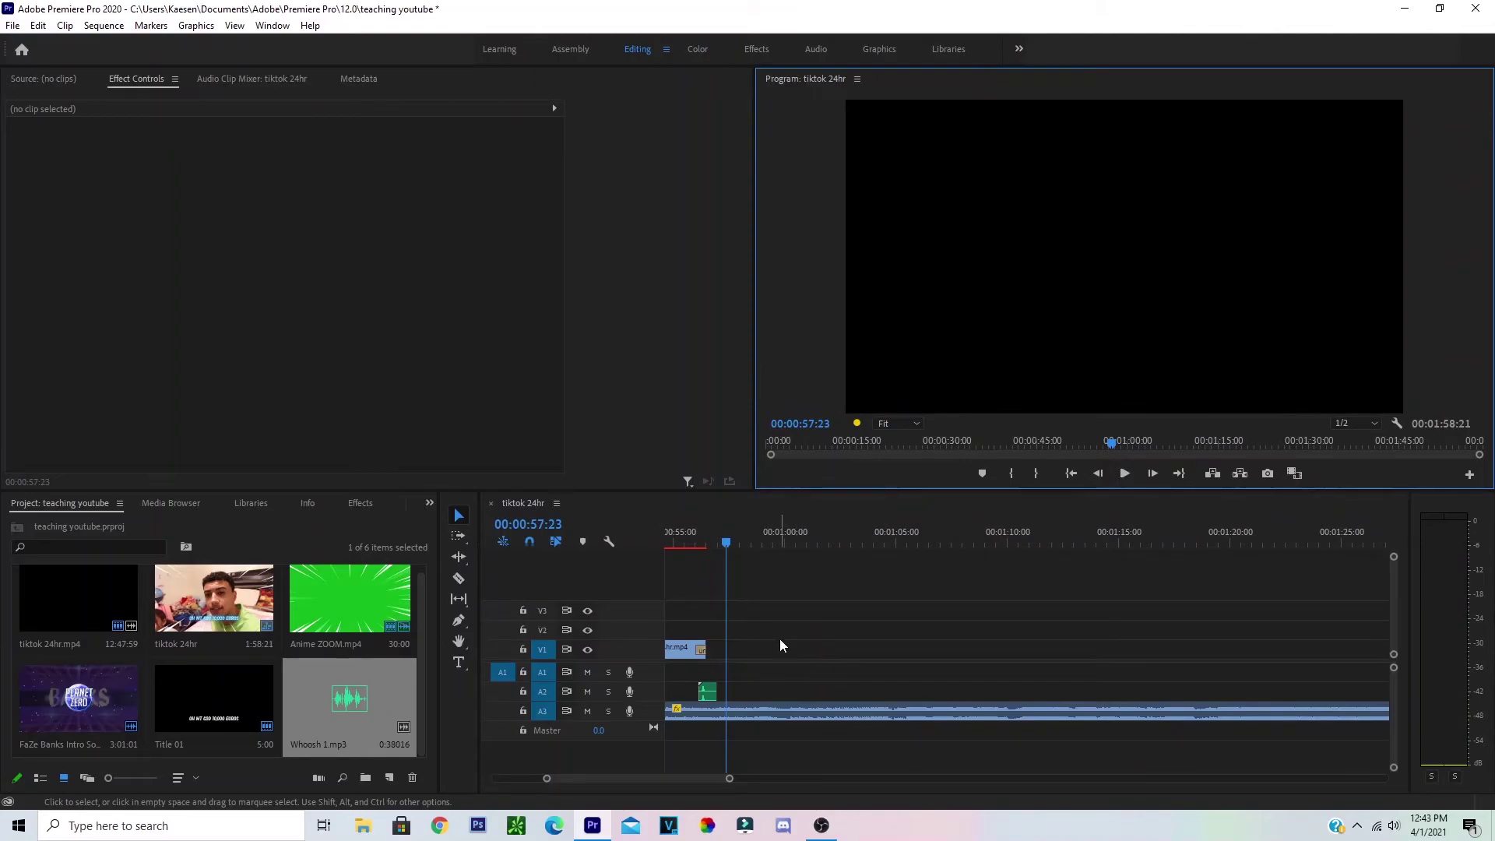
# Show the entire sequence in the timeline and move the playhead to 00:00:20:10 to review the edit
pyautogui.moveTo(727, 544)
pyautogui.mouseDown()
pyautogui.moveTo(647, 535)
pyautogui.moveTo(731, 545)
pyautogui.mouseUp()
pyautogui.click(885, 553)
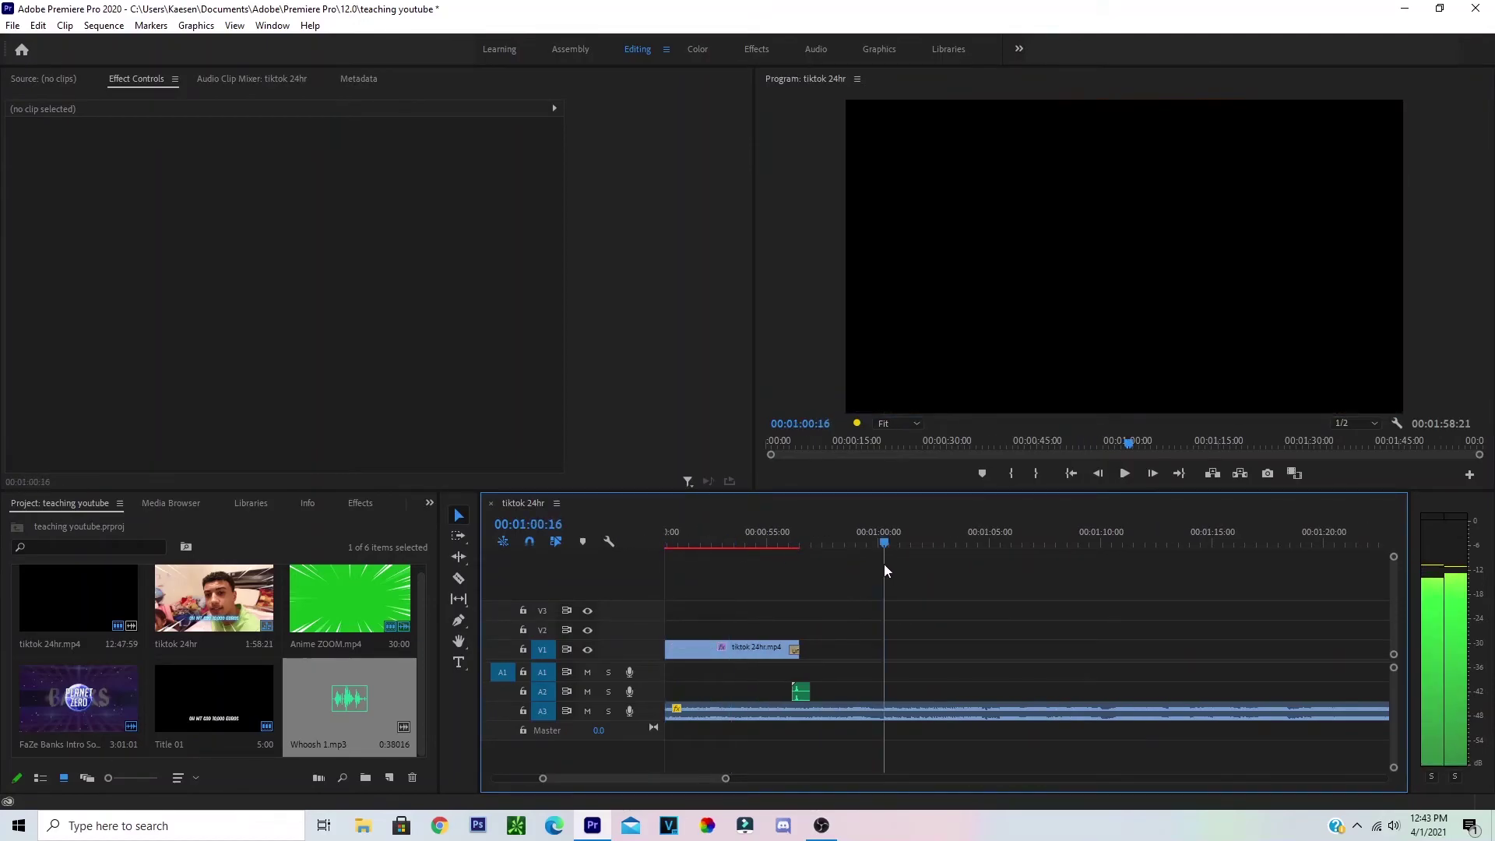
pyautogui.moveTo(727, 779); pyautogui.dragTo(892, 779)
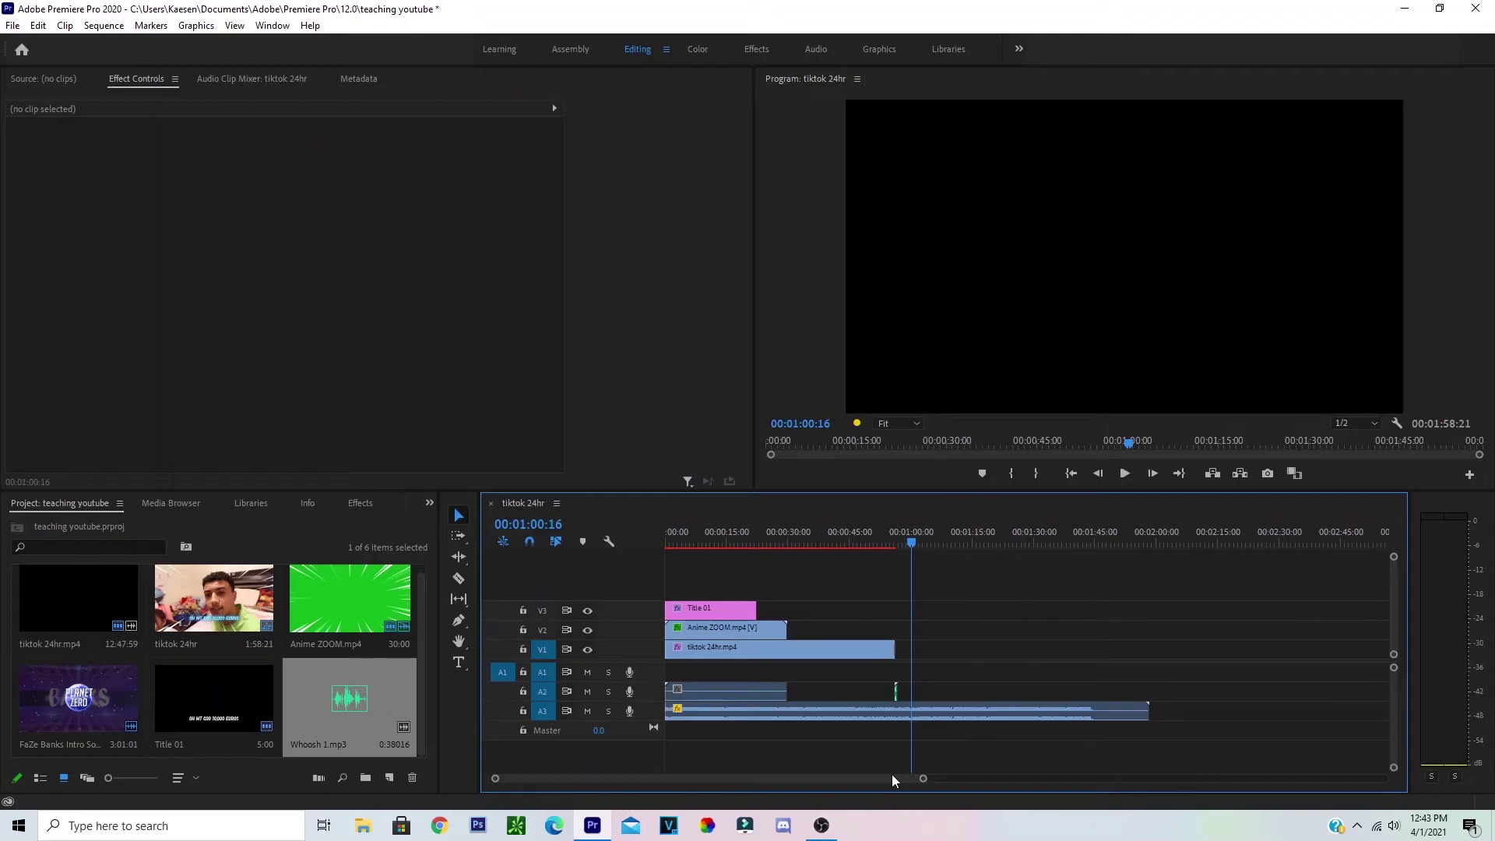
pyautogui.moveTo(912, 541); pyautogui.dragTo(748, 543)
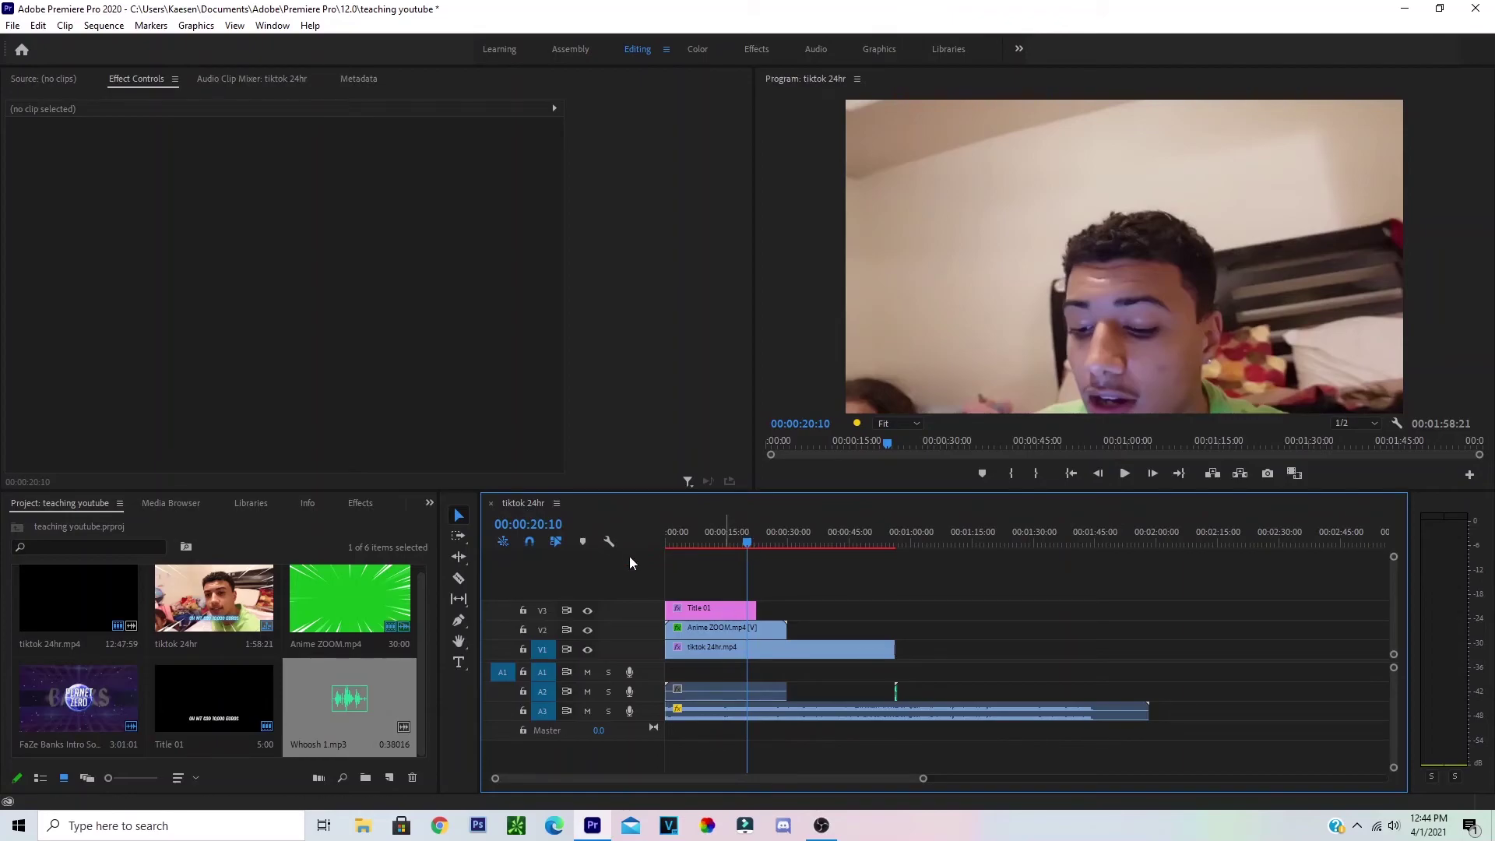
pyautogui.scroll(1, 217, 676)
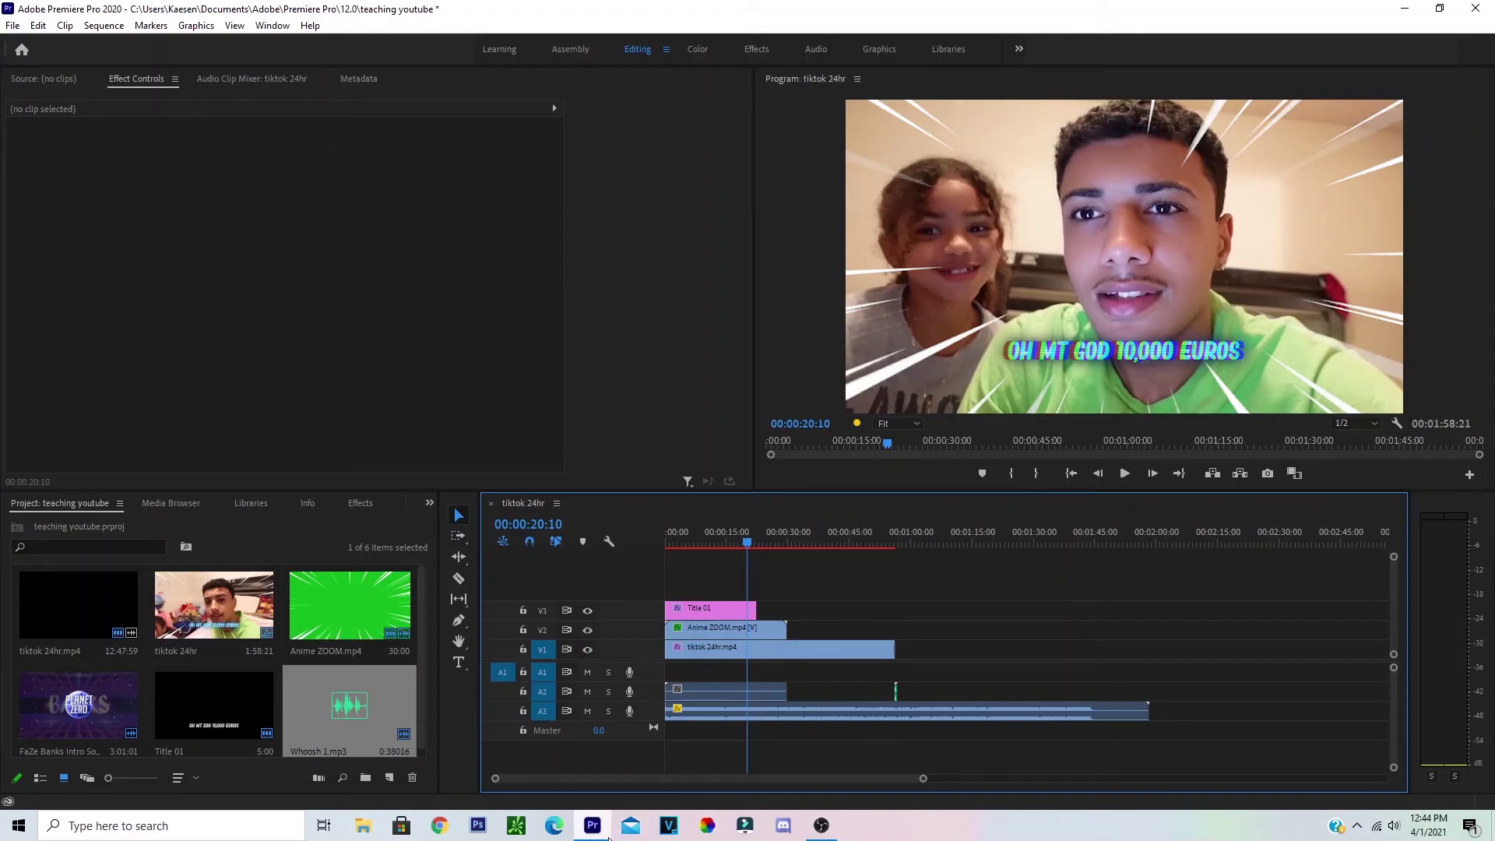
pyautogui.moveTo(609, 836)
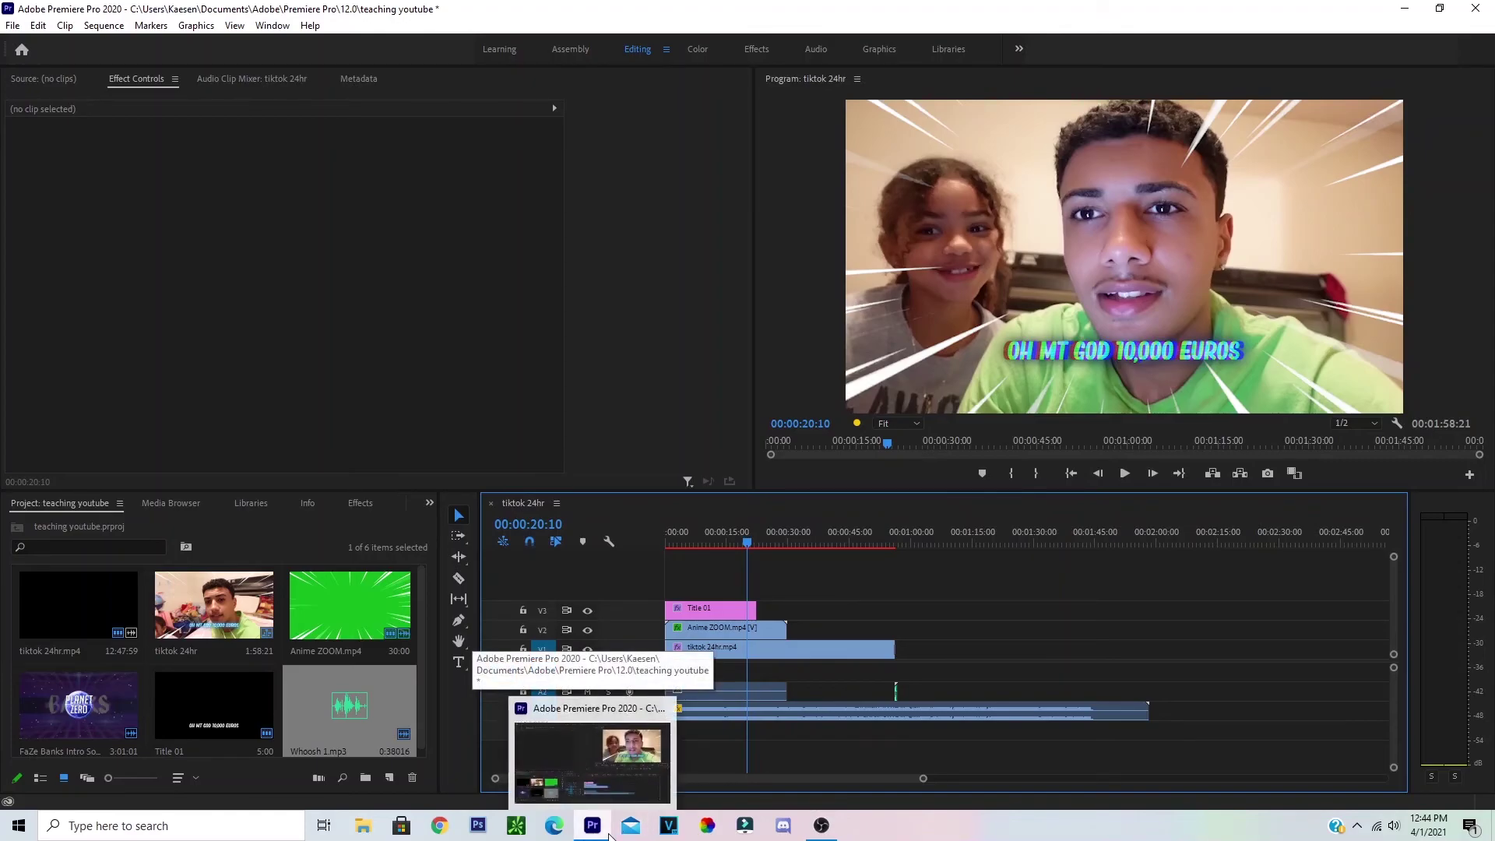